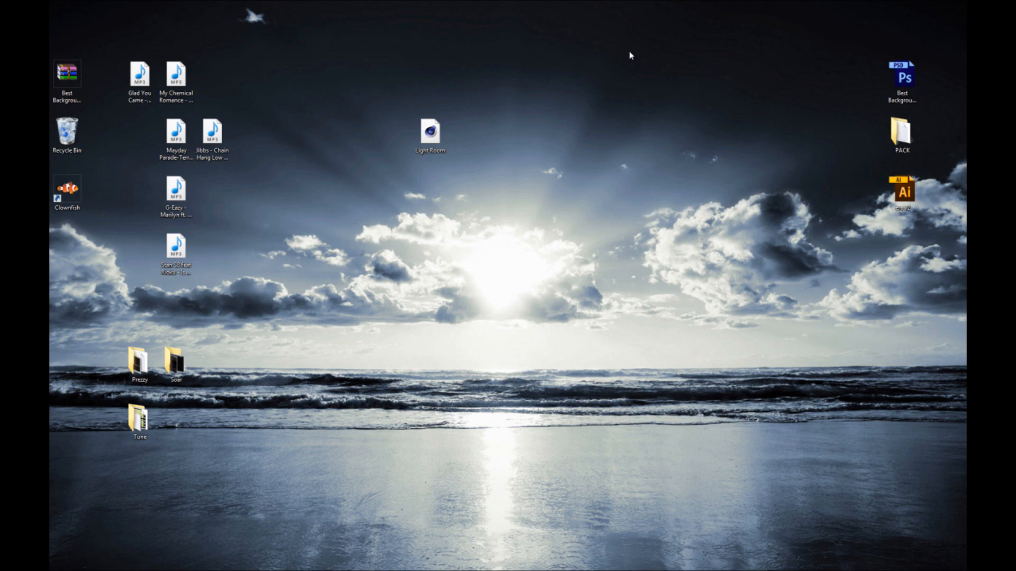
# Step: Open the Light Room project from the desktop in Cinema 4D and dismiss the missing plugins warning
pyautogui.doubleClick(431, 134)
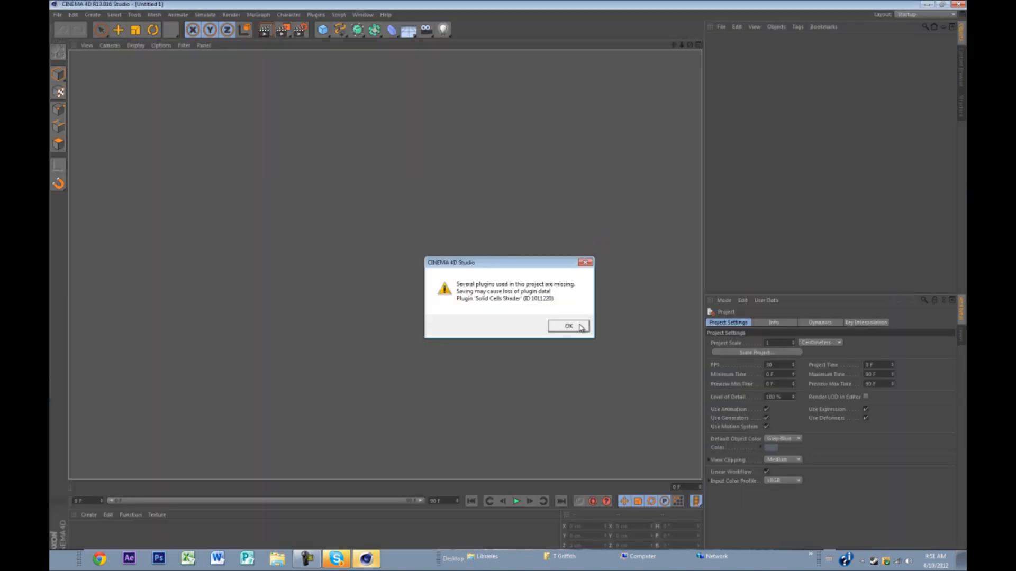
pyautogui.press('Return')
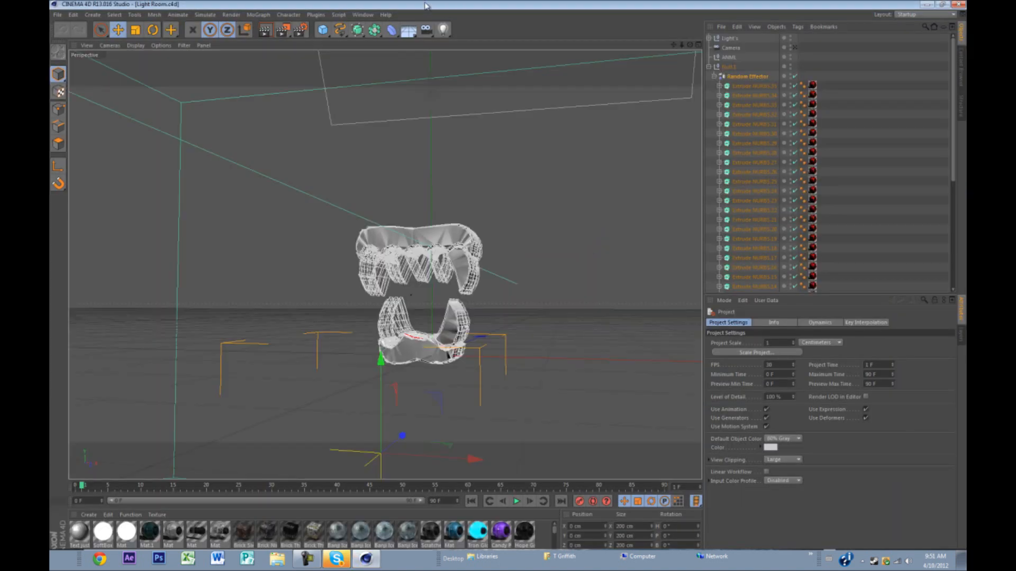
# Step: Set the render output size to the 1920 x 1200 screen preset in the render settings
pyautogui.click(301, 31)
pyautogui.moveTo(267, 9); pyautogui.dragTo(284, 66)
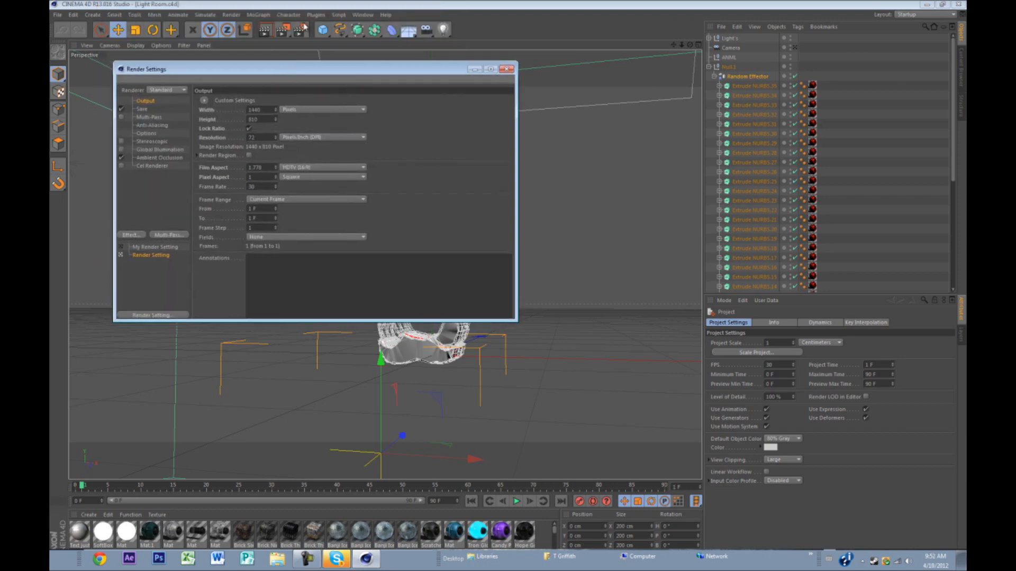
pyautogui.click(204, 100)
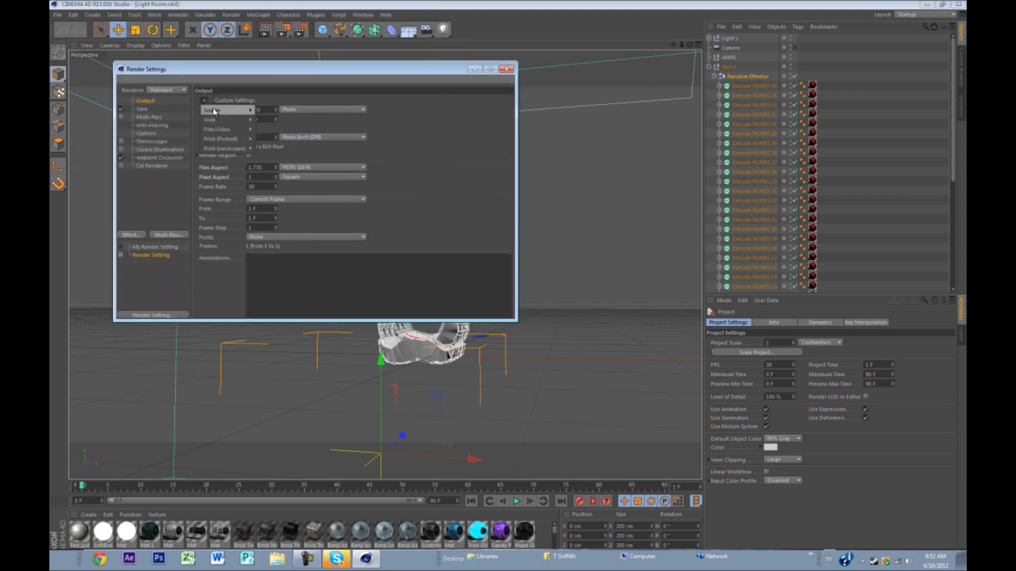
pyautogui.moveTo(225, 110)
pyautogui.click(276, 197)
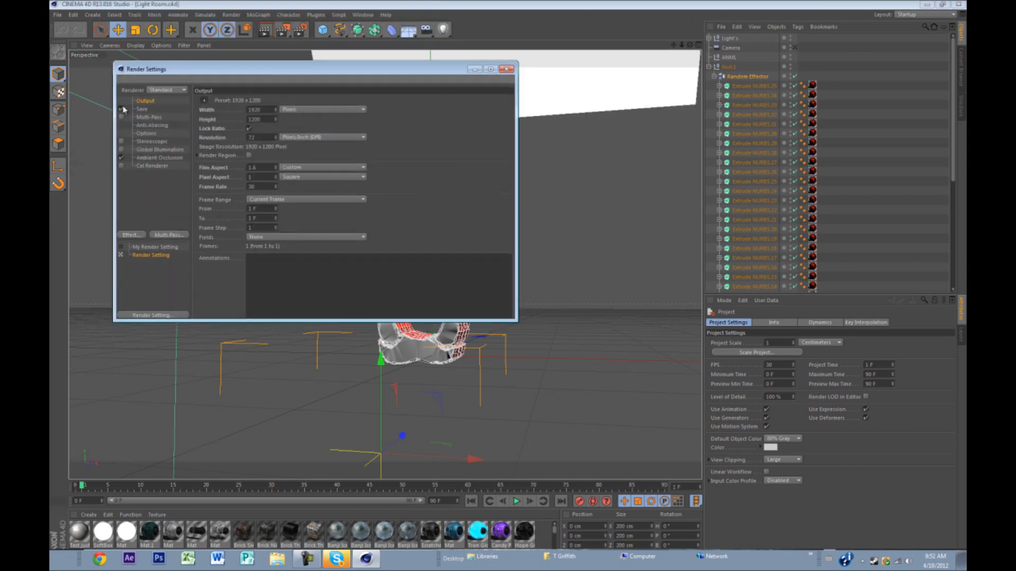
# Step: Choose the render's anti-aliasing mode and go through the Options, Global Illumination and Ambient Occlusion settings
pyautogui.click(148, 117)
pyautogui.click(153, 125)
pyautogui.click(273, 101)
pyautogui.click(274, 130)
pyautogui.click(152, 134)
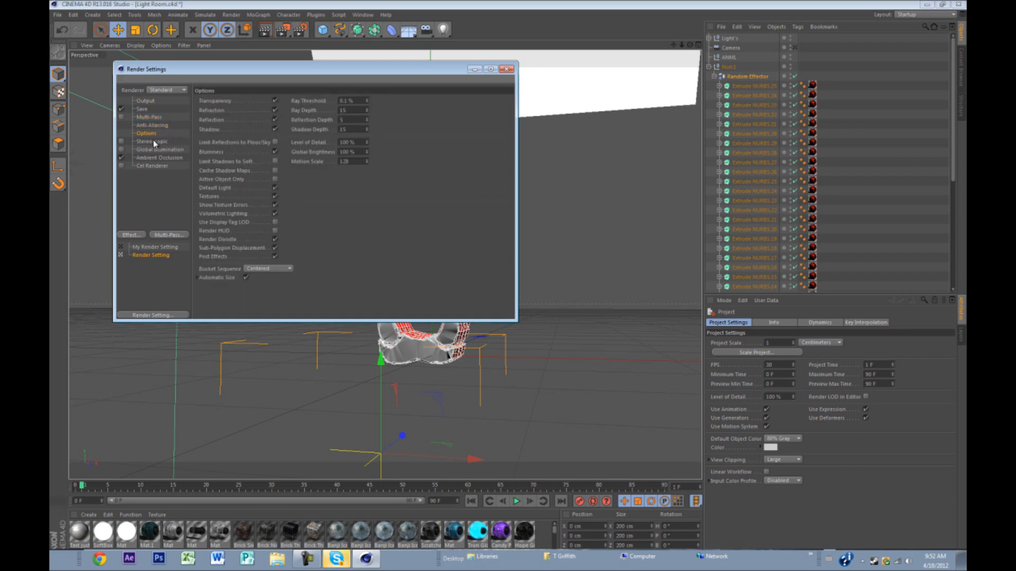
pyautogui.click(154, 149)
pyautogui.click(158, 158)
# Step: Add the Color Correction, Depth of Field, Object Glow and Lens Effects render effects and close the render settings
pyautogui.click(132, 235)
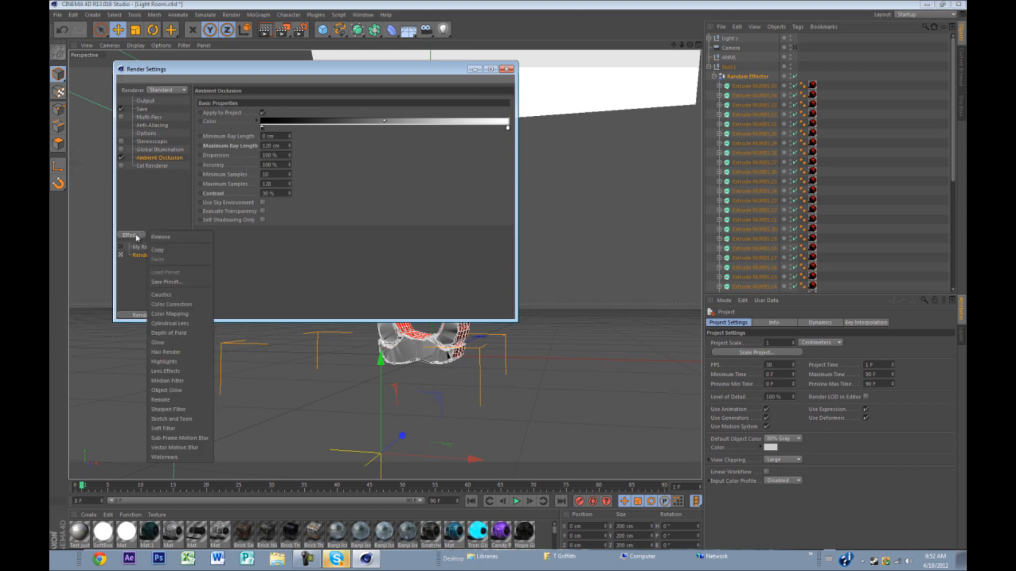
pyautogui.click(171, 304)
pyautogui.click(132, 235)
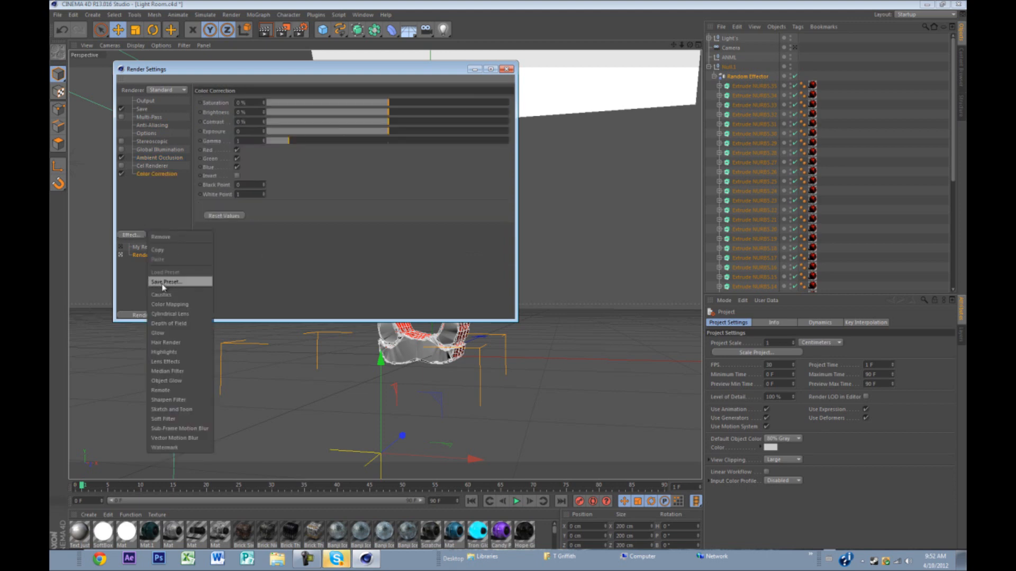
pyautogui.click(170, 324)
pyautogui.click(131, 235)
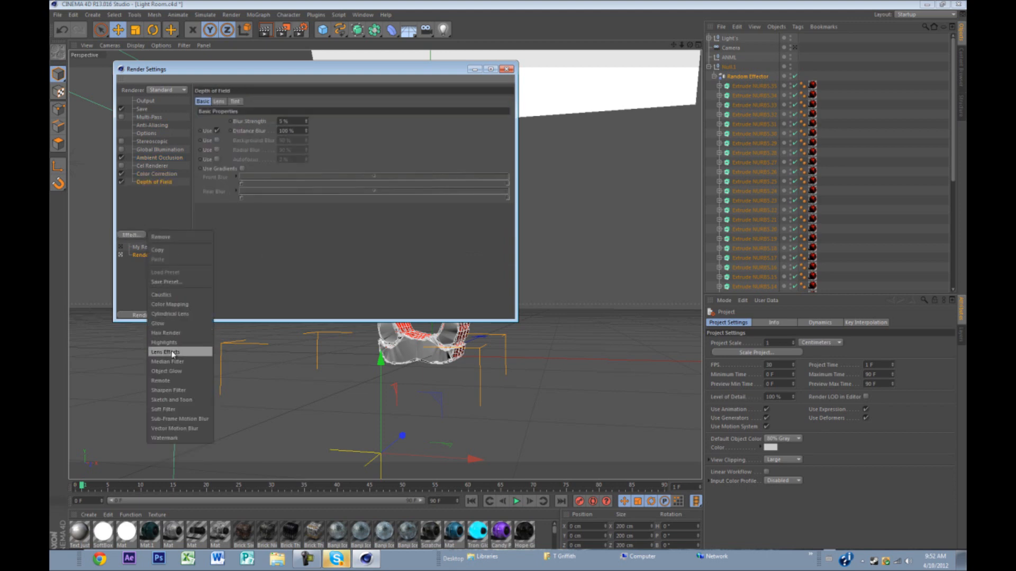
pyautogui.click(167, 371)
pyautogui.click(139, 235)
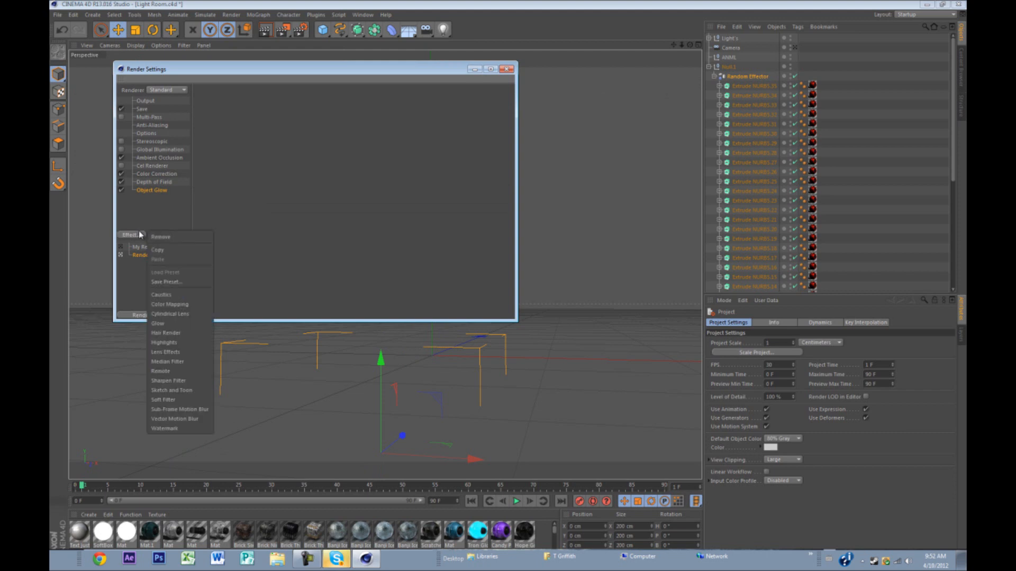
pyautogui.click(166, 352)
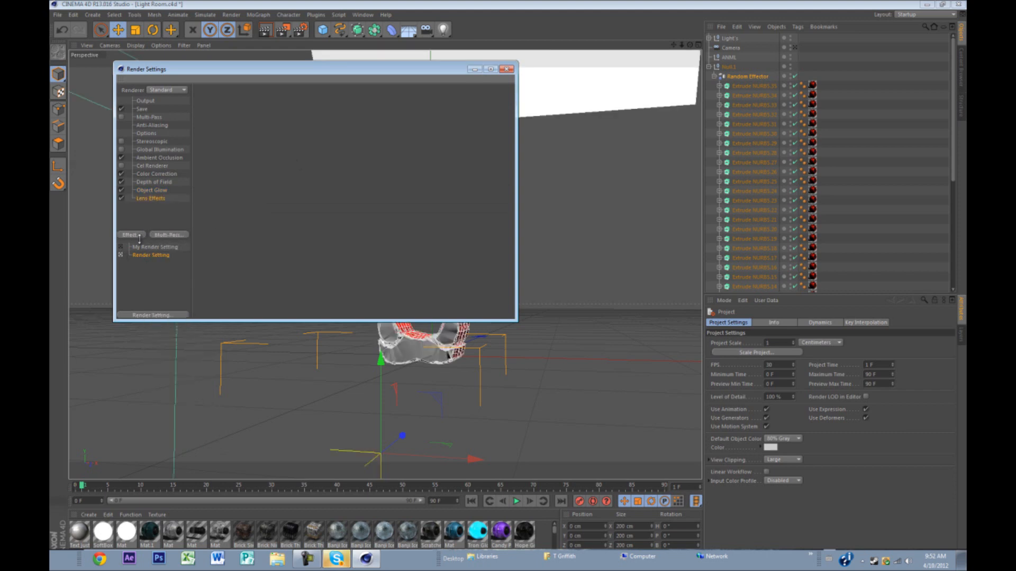
pyautogui.click(507, 69)
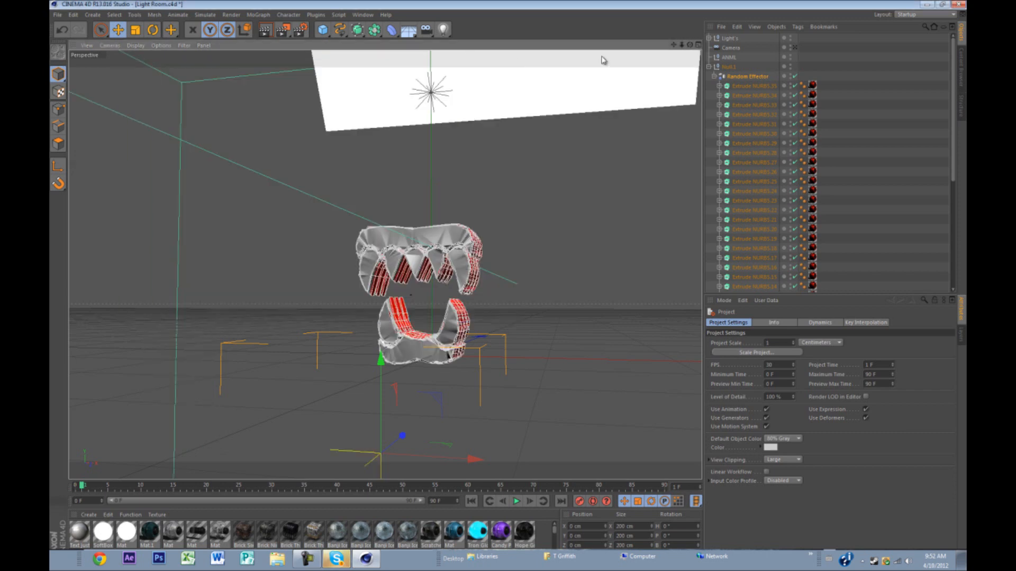
# Step: Delete the null containing the teeth model and the ANML null, keeping only the lights and camera
pyautogui.click(729, 67)
pyautogui.scroll(2, 439, 268)
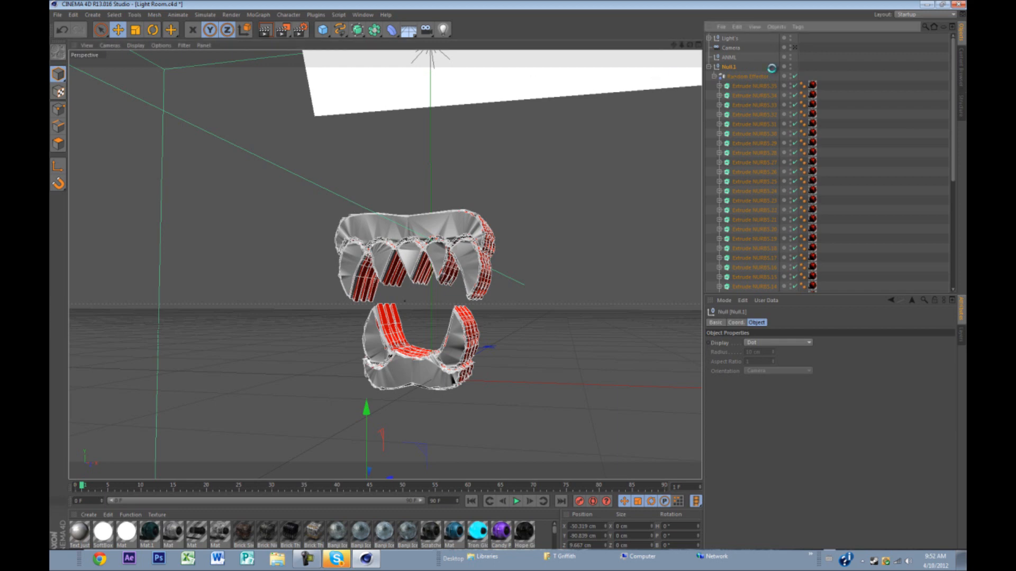
pyautogui.press('Delete')
pyautogui.click(758, 47)
pyautogui.click(733, 48)
pyautogui.click(730, 56)
pyautogui.press('Delete')
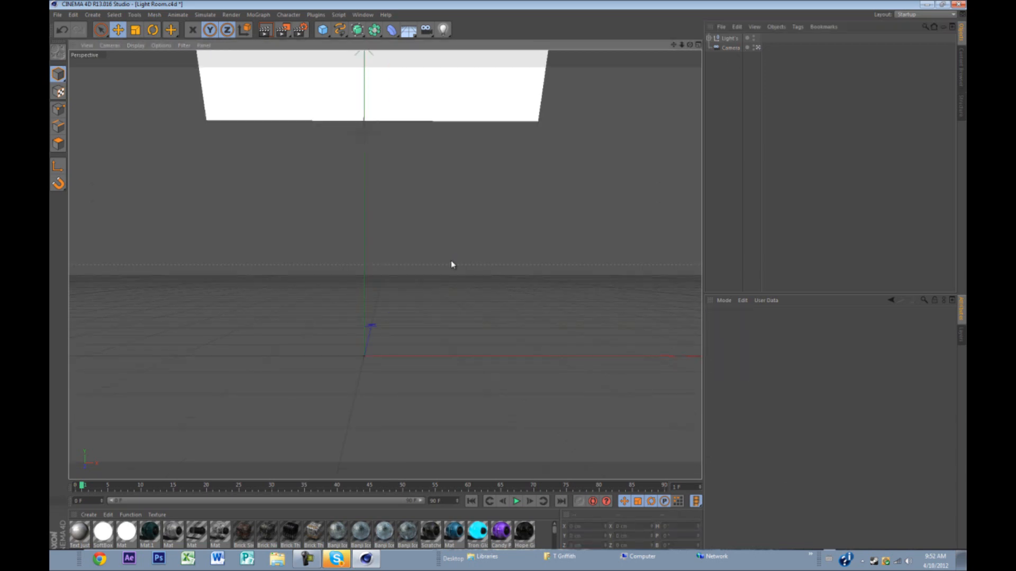
# Step: Merge the Illustrator logo file from the desktop's Soar folder into the scene, accepting the default import options
pyautogui.click(57, 15)
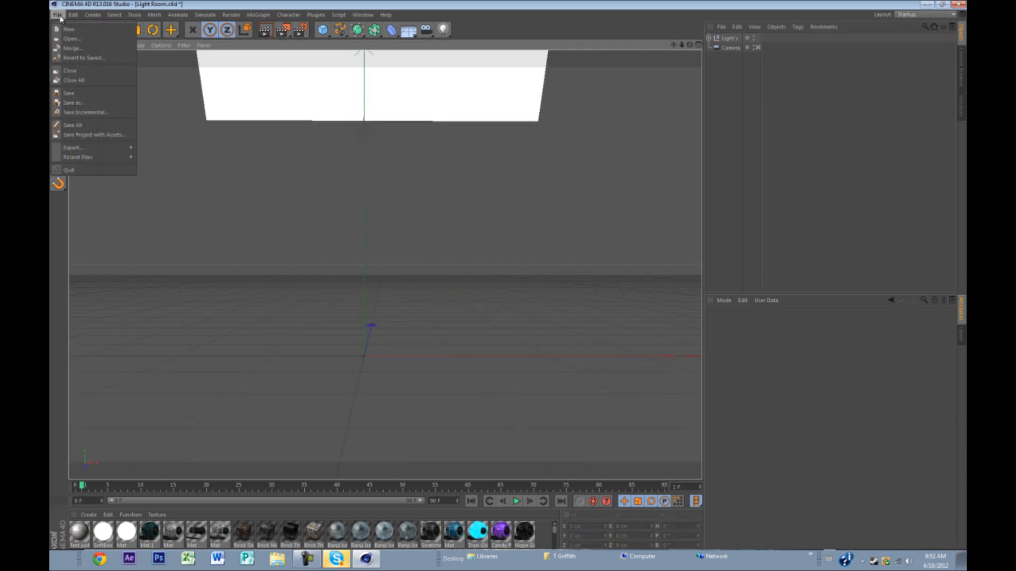
pyautogui.click(74, 51)
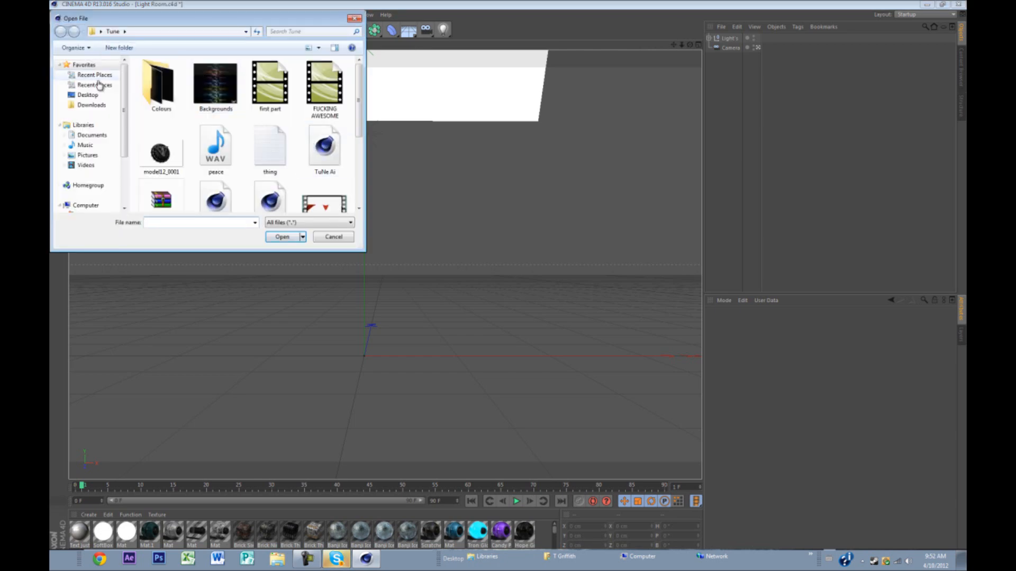
pyautogui.click(87, 94)
pyautogui.scroll(-3, 260, 147)
pyautogui.scroll(1, 270, 131)
pyautogui.scroll(3, 269, 130)
pyautogui.doubleClick(220, 147)
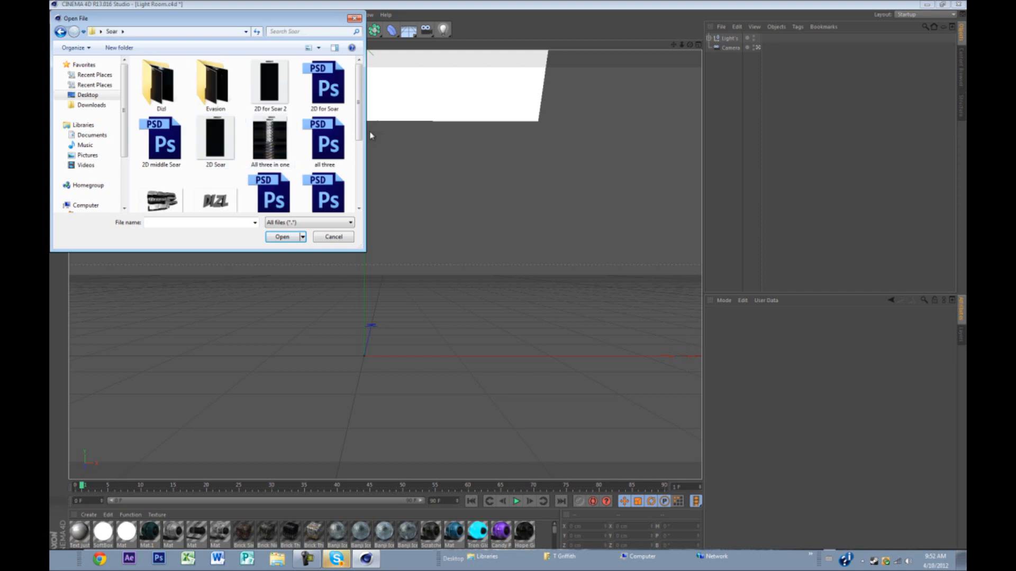
pyautogui.scroll(-1, 264, 148)
pyautogui.doubleClick(217, 190)
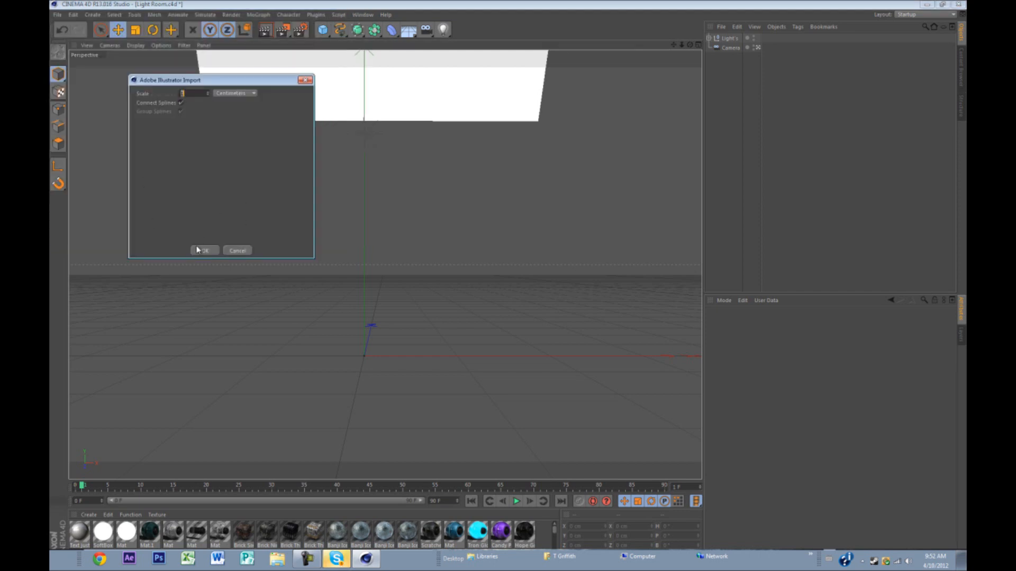
pyautogui.click(201, 250)
# Step: Move the imported logo spline group within the light room to about X 133 cm and Y 134 cm
pyautogui.moveTo(644, 73); pyautogui.dragTo(476, 270)
pyautogui.moveTo(484, 222); pyautogui.dragTo(511, 212)
pyautogui.moveTo(606, 206); pyautogui.dragTo(508, 208)
pyautogui.moveTo(430, 176); pyautogui.dragTo(432, 211)
pyautogui.keyDown('alt'); pyautogui.moveTo(549, 255); pyautogui.dragTo(390, 256); pyautogui.keyUp('alt')
pyautogui.moveTo(571, 224); pyautogui.dragTo(213, 219)
# Step: Take Path 1 and Path 2 out of the Soar null and delete the empty null
pyautogui.click(709, 38)
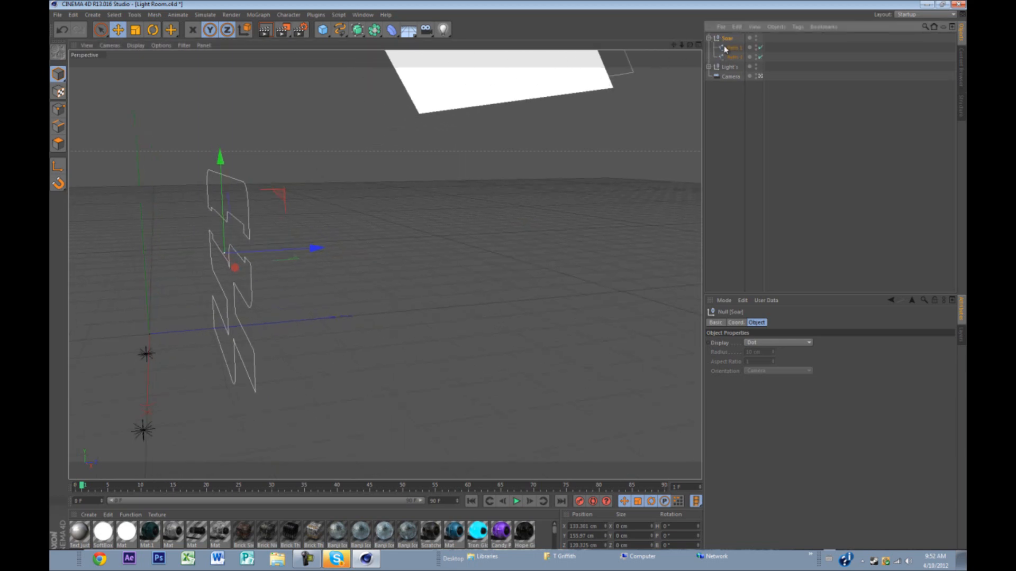
pyautogui.click(729, 48)
pyautogui.keyDown('shift'); pyautogui.click(731, 58); pyautogui.keyUp('shift')
pyautogui.moveTo(731, 56); pyautogui.dragTo(732, 41)
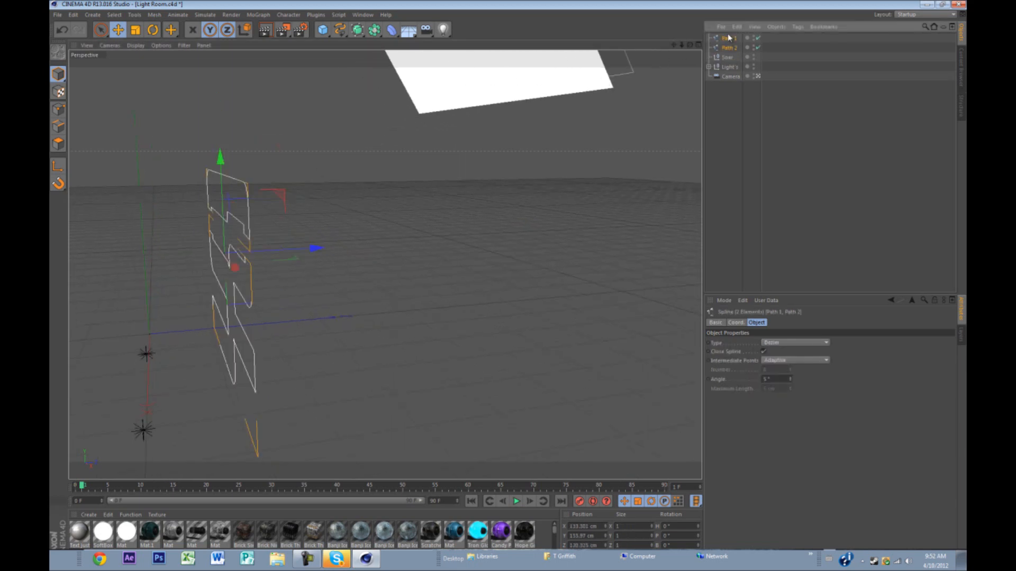
pyautogui.click(733, 58)
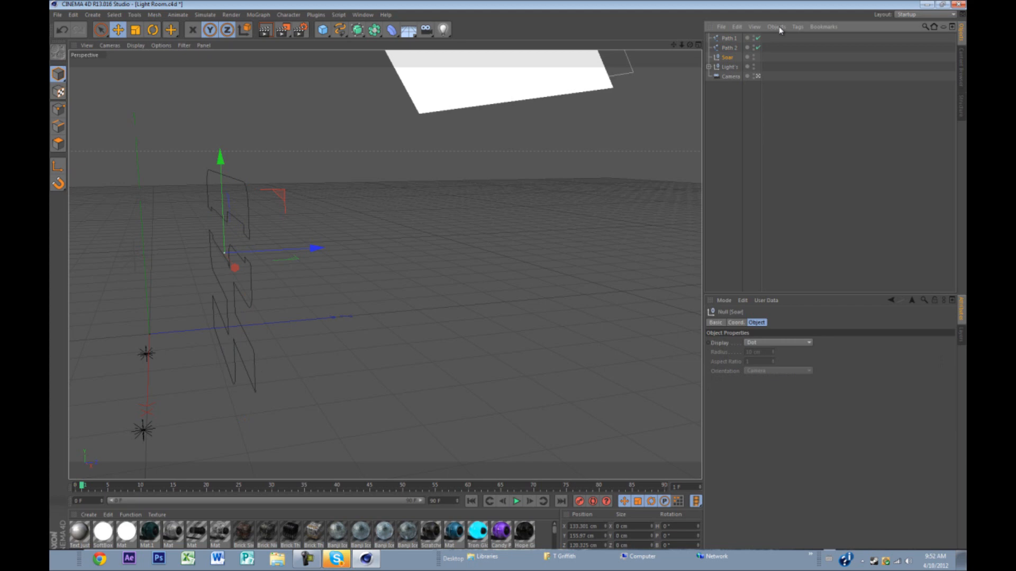
pyautogui.press('Delete')
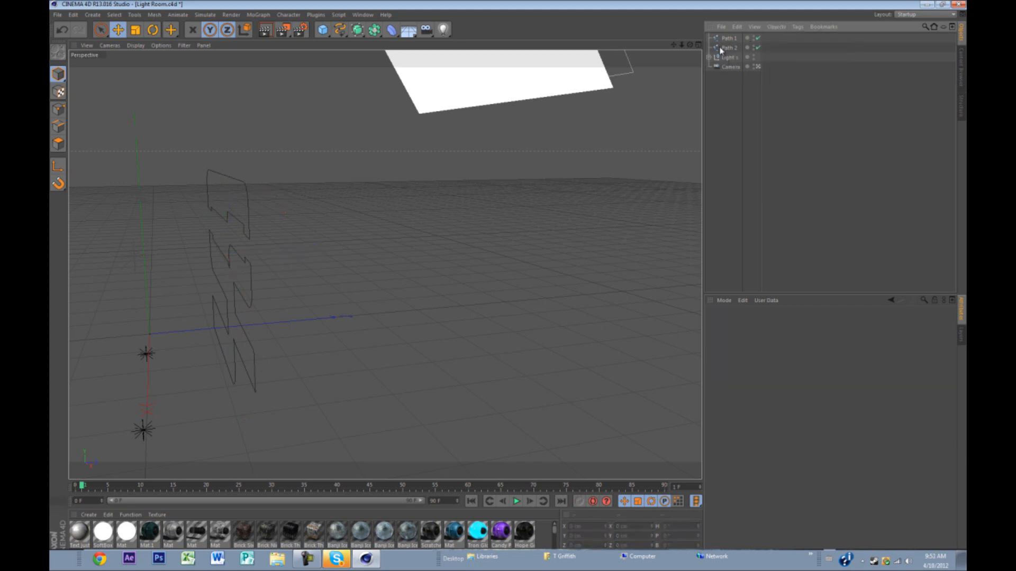
# Step: Create two Extrude NURBS objects, nest Path 1 in one and Path 2 in the other, and collapse both
pyautogui.click(360, 31)
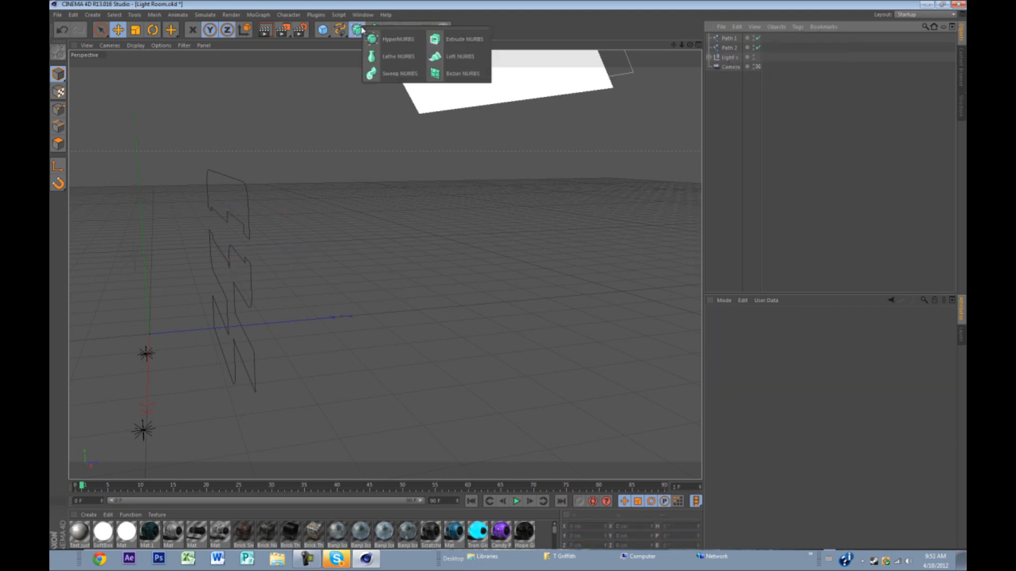
pyautogui.click(462, 39)
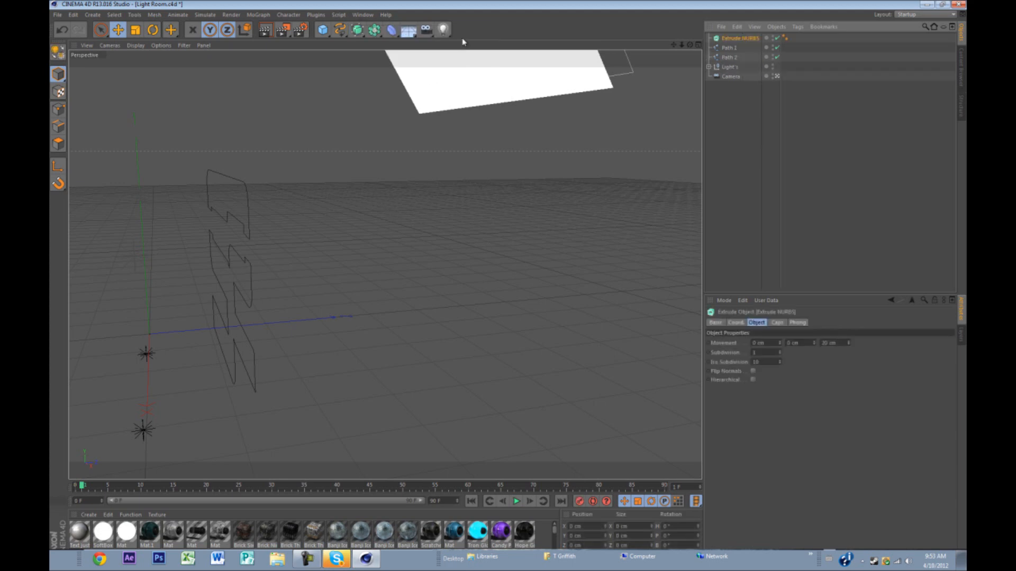
pyautogui.hotkey('ctrl', 'c')
pyautogui.hotkey('ctrl', 'v')
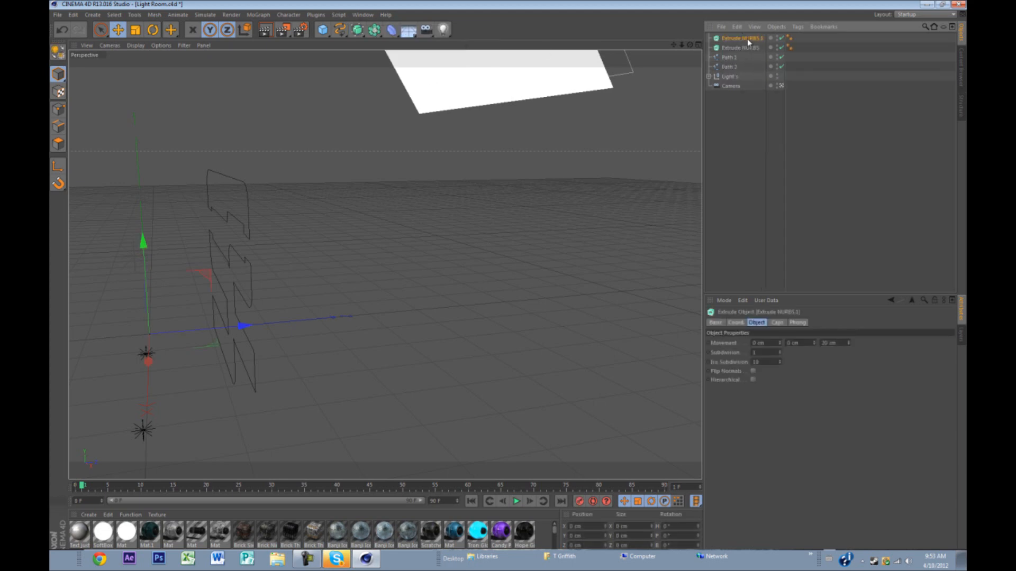
pyautogui.moveTo(734, 61); pyautogui.dragTo(737, 51)
pyautogui.moveTo(737, 51); pyautogui.dragTo(741, 38)
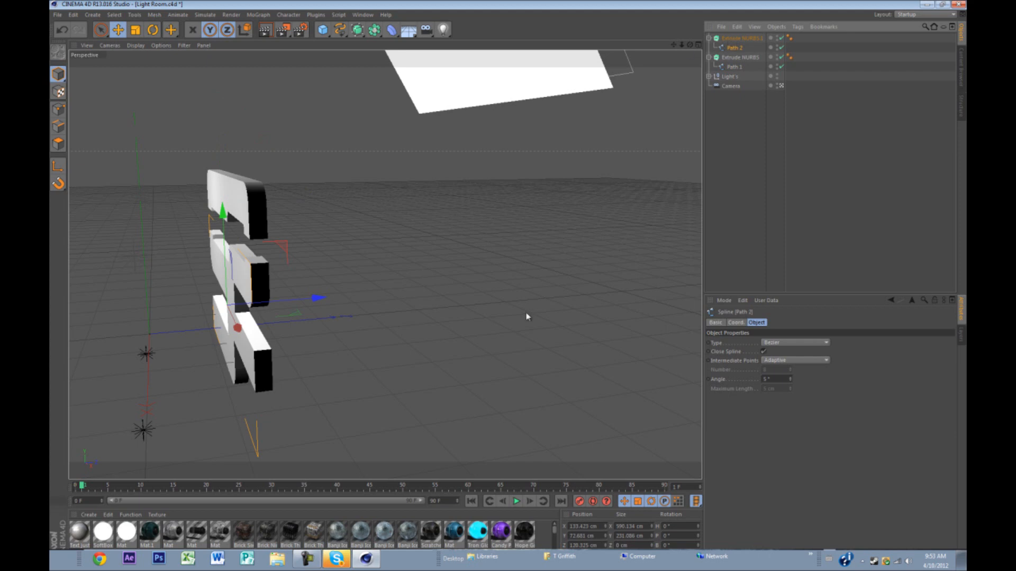
pyautogui.click(709, 38)
pyautogui.click(709, 47)
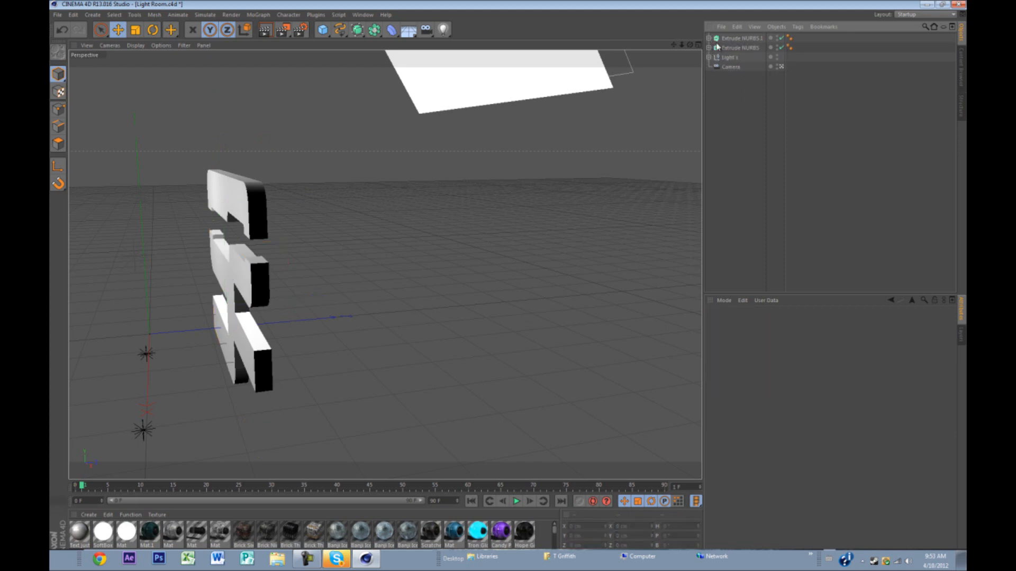
# Step: Set the Z extrusion movement of both Extrude NURBS objects to 60 cm
pyautogui.click(731, 40)
pyautogui.keyDown('shift'); pyautogui.click(731, 48); pyautogui.keyUp('shift')
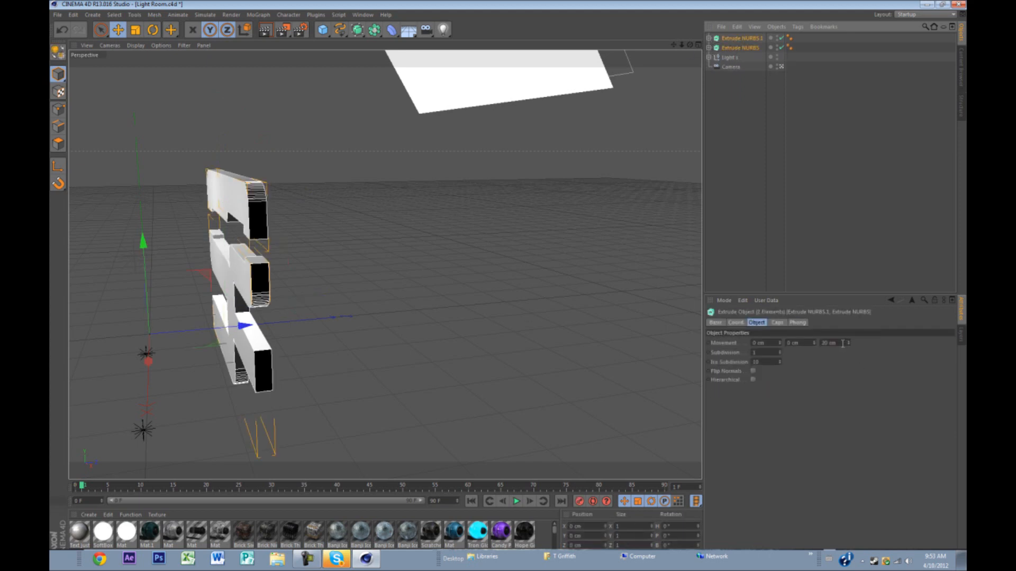
pyautogui.doubleClick(833, 343)
pyautogui.write('60')
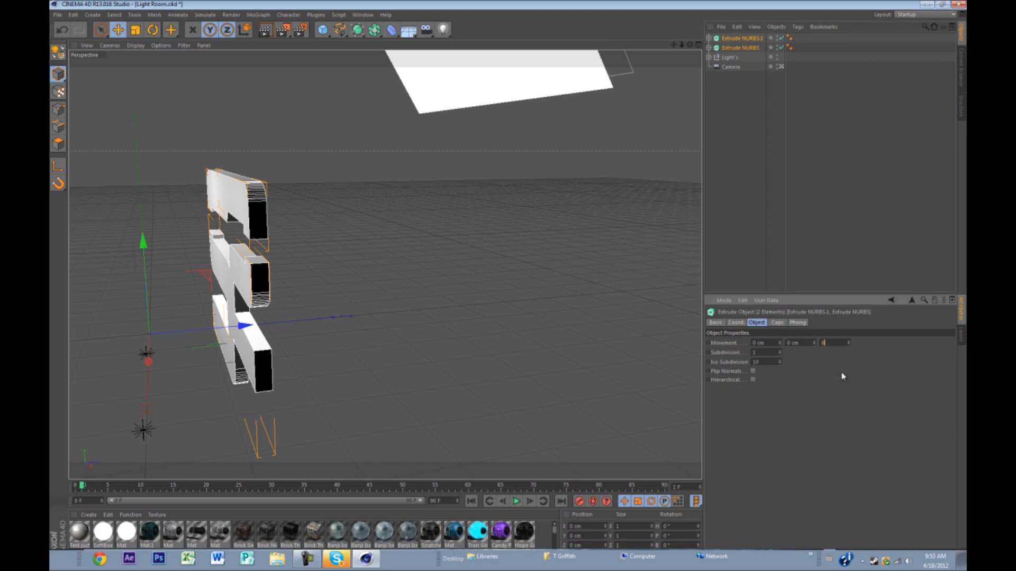
pyautogui.press('Return')
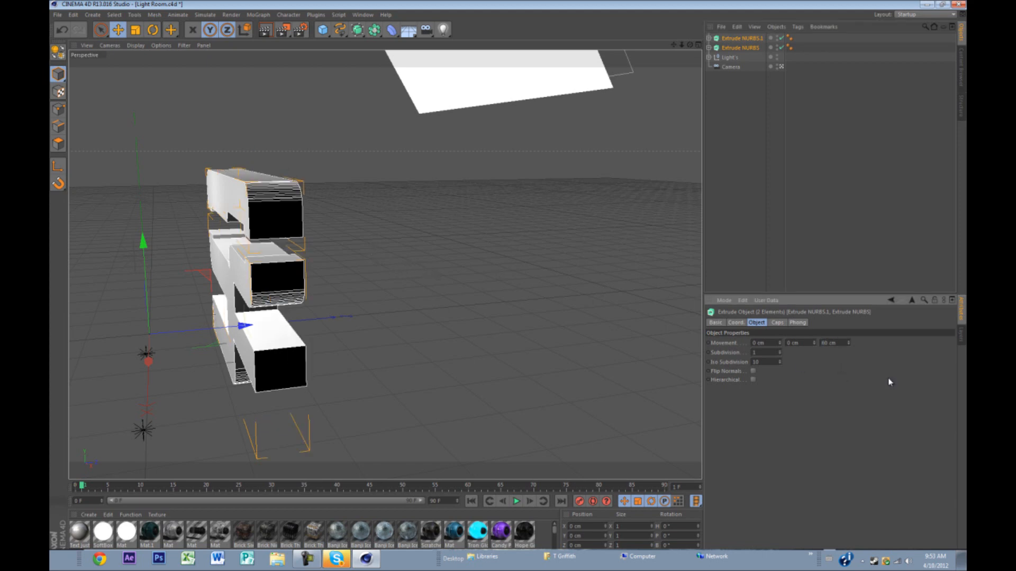
# Step: Set both logo extrusions' Z movement to 80 cm and inspect the depth from the front
pyautogui.doubleClick(835, 343)
pyautogui.write('80')
pyautogui.press('Return')
pyautogui.click(346, 290)
pyautogui.keyDown('alt'); pyautogui.moveTo(345, 289); pyautogui.dragTo(488, 242); pyautogui.keyUp('alt')
pyautogui.keyDown('alt'); pyautogui.moveTo(581, 224); pyautogui.dragTo(470, 285, button='right'); pyautogui.keyUp('alt')
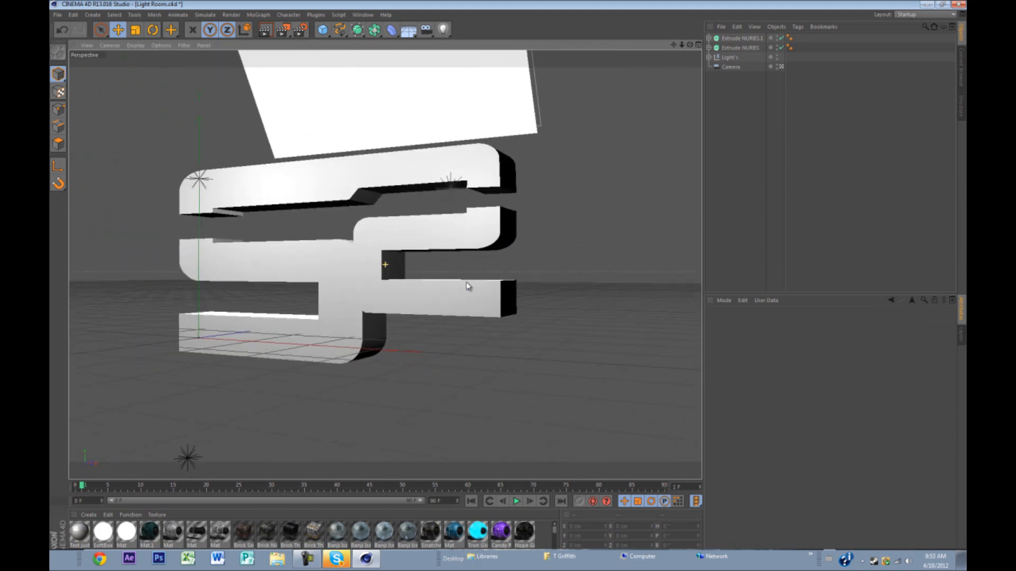
pyautogui.keyDown('alt'); pyautogui.moveTo(470, 284); pyautogui.dragTo(442, 274, button='middle'); pyautogui.keyUp('alt')
# Step: Set the Z movement of both Extrude NURBS objects to 100 cm and check the logo from the side
pyautogui.click(741, 38)
pyautogui.keyDown('shift'); pyautogui.click(730, 47); pyautogui.keyUp('shift')
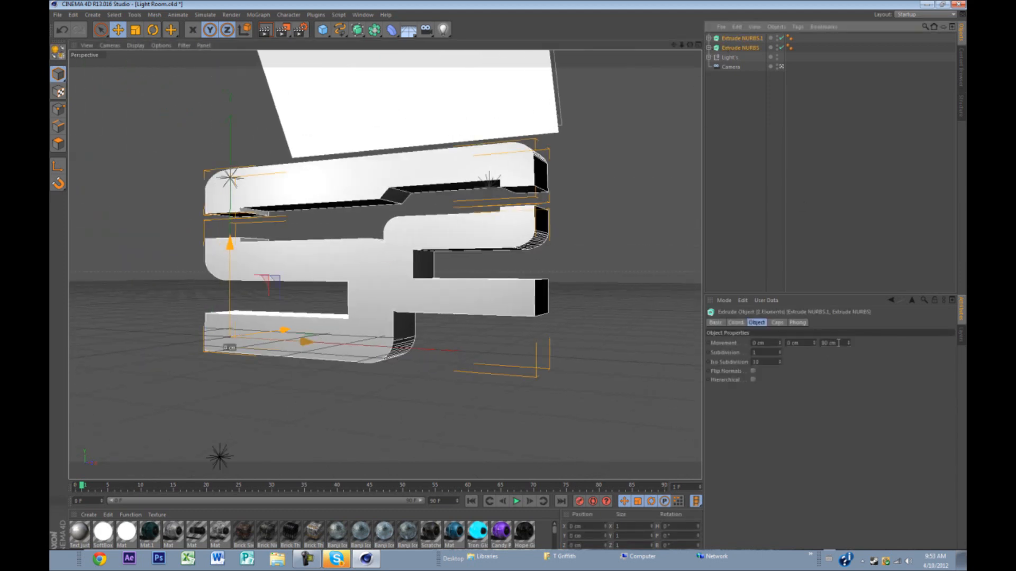
pyautogui.doubleClick(836, 343)
pyautogui.write('100')
pyautogui.press('Return')
pyautogui.click(625, 340)
pyautogui.keyDown('alt'); pyautogui.moveTo(625, 341); pyautogui.dragTo(513, 180); pyautogui.keyUp('alt')
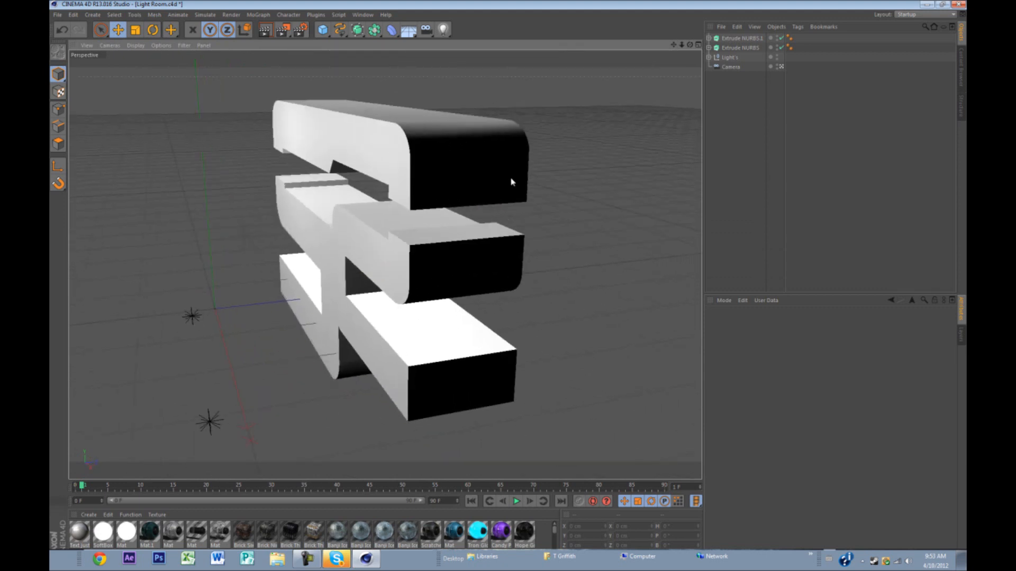
# Step: Duplicate both Extrude NURBS objects of the logo
pyautogui.keyDown('shift'); pyautogui.click(750, 49); pyautogui.keyUp('shift')
pyautogui.click(746, 47)
pyautogui.keyDown('shift'); pyautogui.click(743, 39); pyautogui.keyUp('shift')
pyautogui.hotkey('ctrl', 'c')
pyautogui.hotkey('ctrl', 'v')
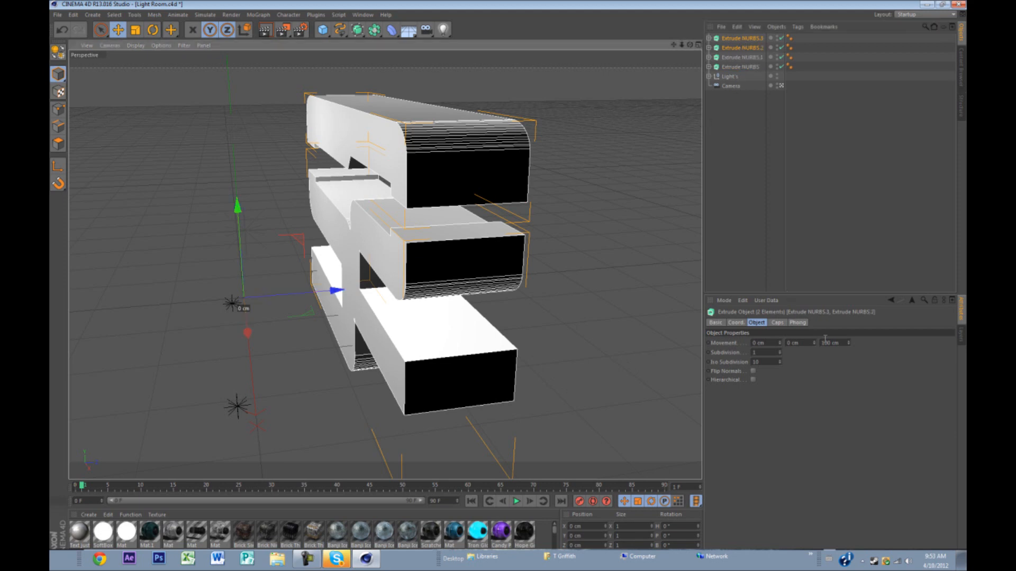
pyautogui.doubleClick(831, 343)
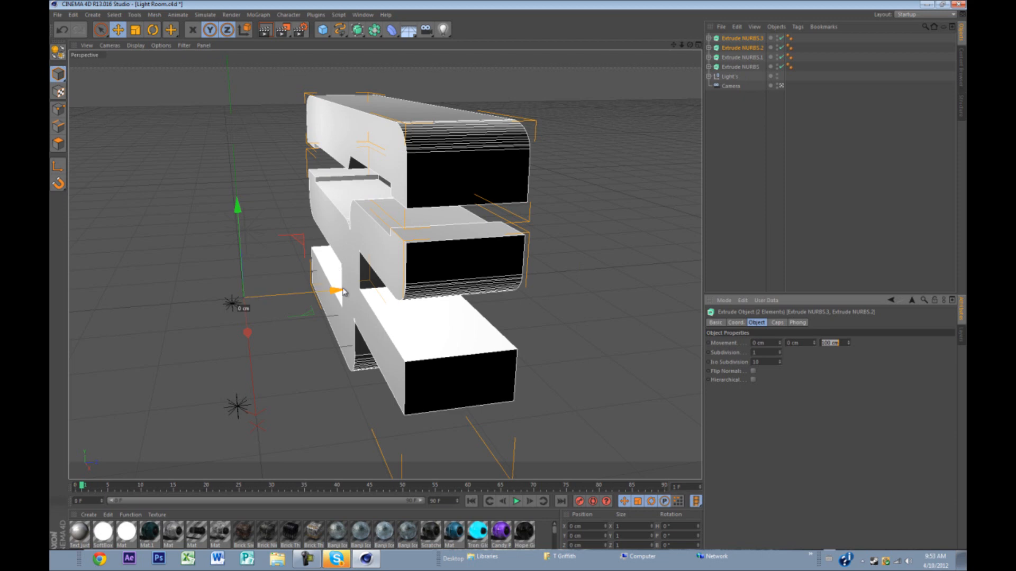
pyautogui.moveTo(337, 290); pyautogui.dragTo(173, 291)
pyautogui.hotkey('ctrl', 'z')
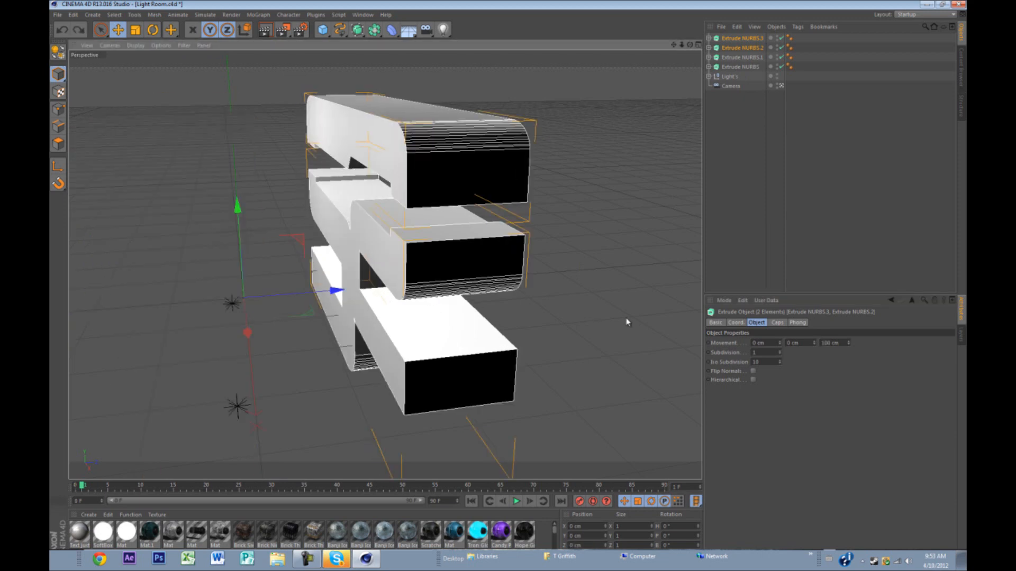
# Step: Set the Z movement of the two duplicated Extrude NURBS objects to 20 cm
pyautogui.doubleClick(833, 343)
pyautogui.write('20')
pyautogui.press('Return')
# Step: Change the start cap of both duplicated extrusions to Fillet Cap with a 1 cm radius
pyautogui.click(778, 322)
pyautogui.click(763, 342)
pyautogui.click(766, 374)
pyautogui.moveTo(769, 361); pyautogui.dragTo(707, 360)
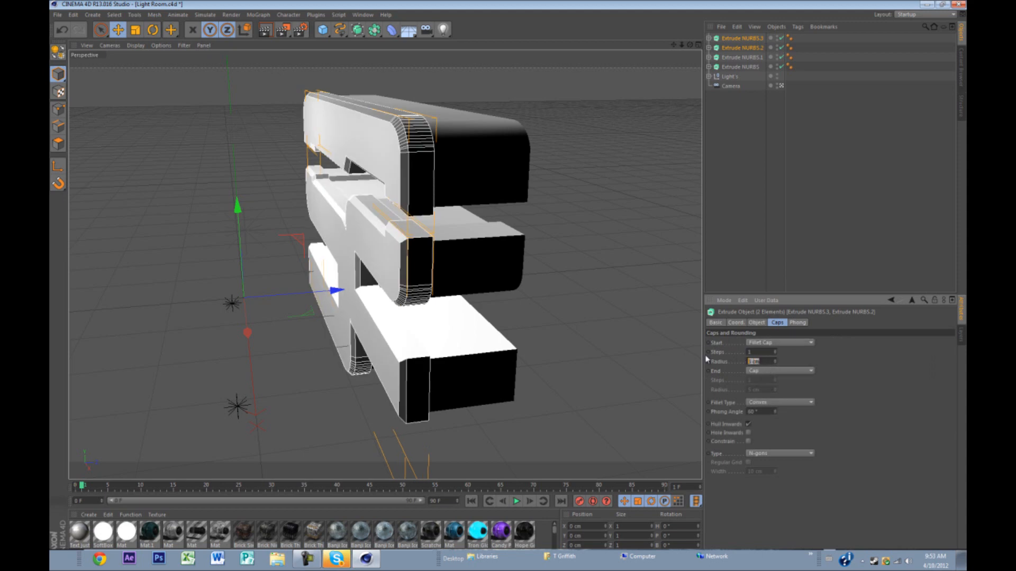
pyautogui.write('1')
pyautogui.press('Return')
# Step: Set the start fillet radius of both duplicated extrusions to 1.5 cm
pyautogui.keyDown('alt'); pyautogui.moveTo(571, 285); pyautogui.dragTo(479, 270); pyautogui.keyUp('alt')
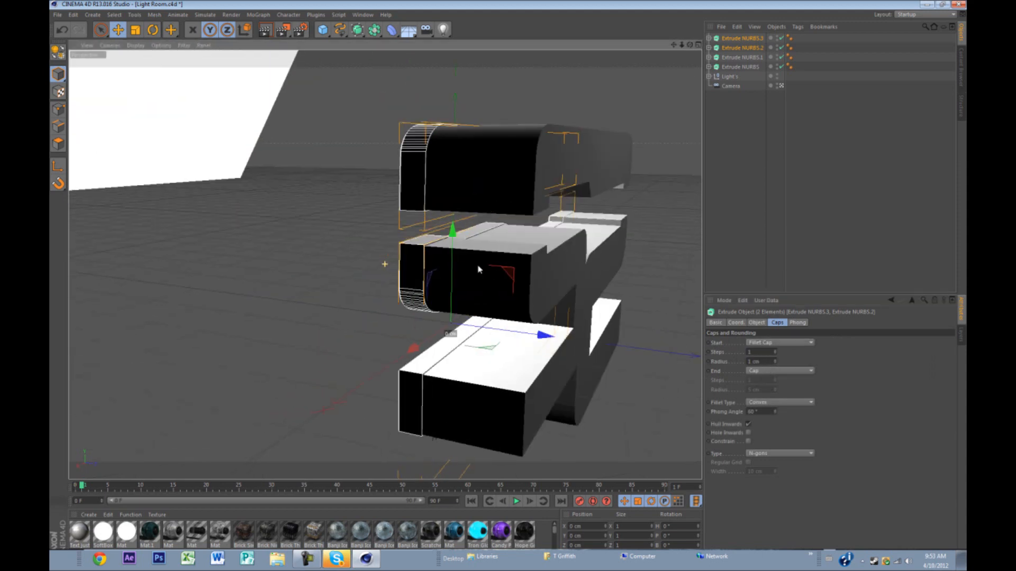
pyautogui.moveTo(770, 362); pyautogui.dragTo(717, 362)
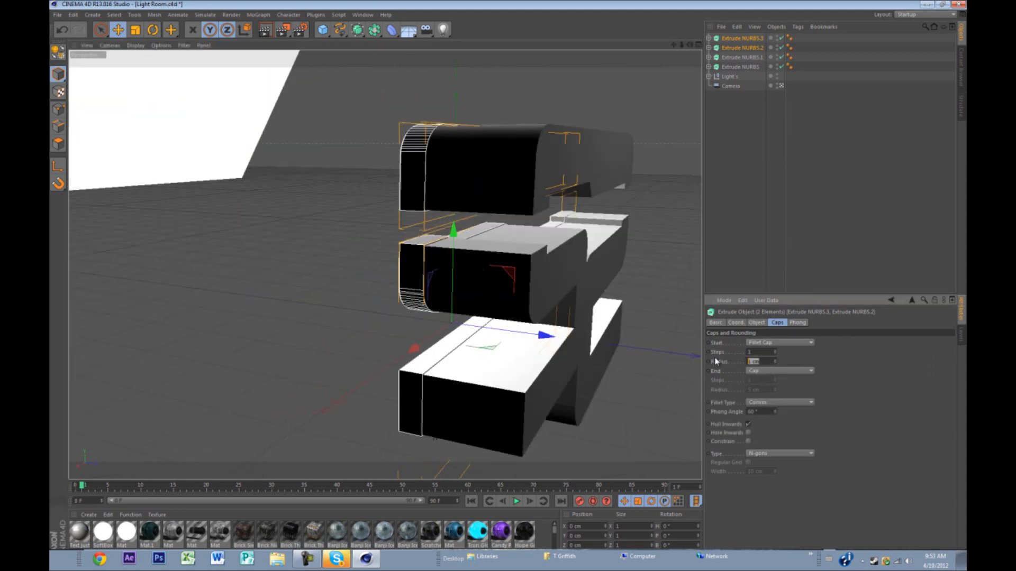
pyautogui.write('1.5')
pyautogui.press('Return')
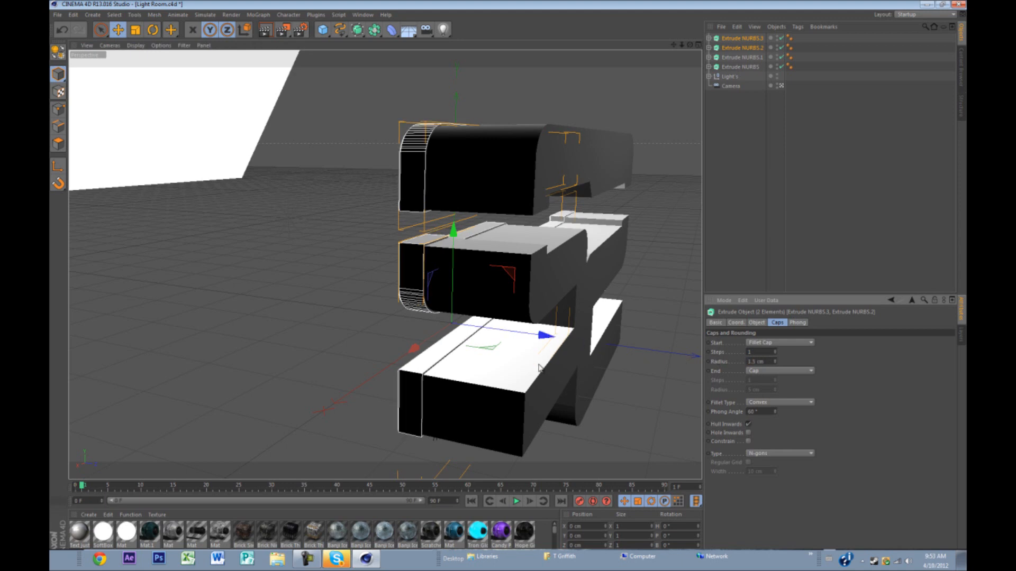
# Step: Shift the bevelled slice pair slightly along Z and copy it four more times side by side across the logo's full depth
pyautogui.keyDown('alt'); pyautogui.moveTo(540, 366); pyautogui.dragTo(544, 353); pyautogui.keyUp('alt')
pyautogui.moveTo(470, 333); pyautogui.dragTo(477, 335)
pyautogui.middleClick(477, 335)
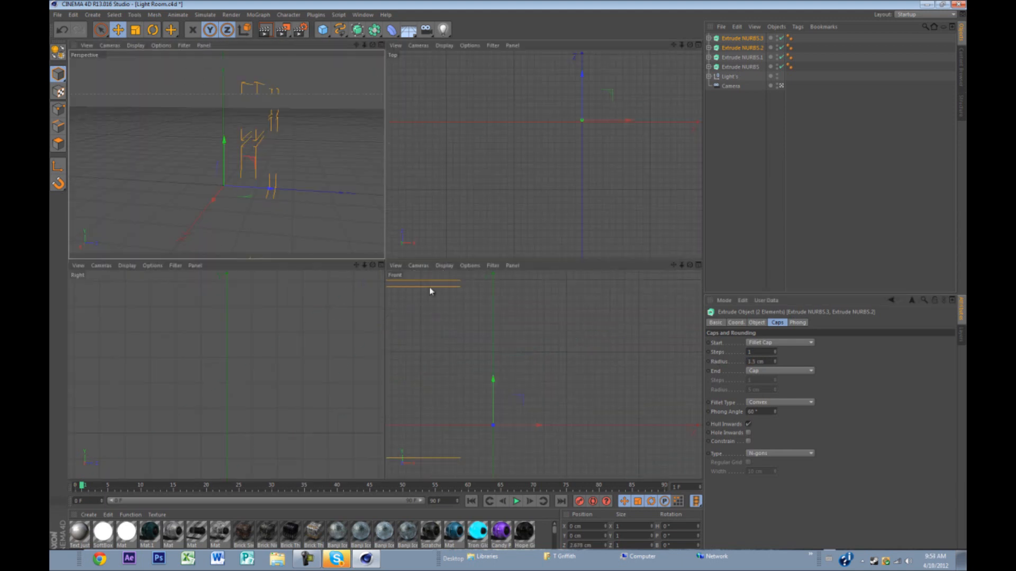
pyautogui.middleClick(514, 141)
pyautogui.scroll(-5, 514, 140)
pyautogui.keyDown('alt'); pyautogui.moveTo(513, 145); pyautogui.dragTo(510, 193, button='middle'); pyautogui.keyUp('alt')
pyautogui.scroll(4, 472, 146)
pyautogui.keyDown('alt'); pyautogui.moveTo(470, 135); pyautogui.dragTo(476, 218, button='middle'); pyautogui.keyUp('alt')
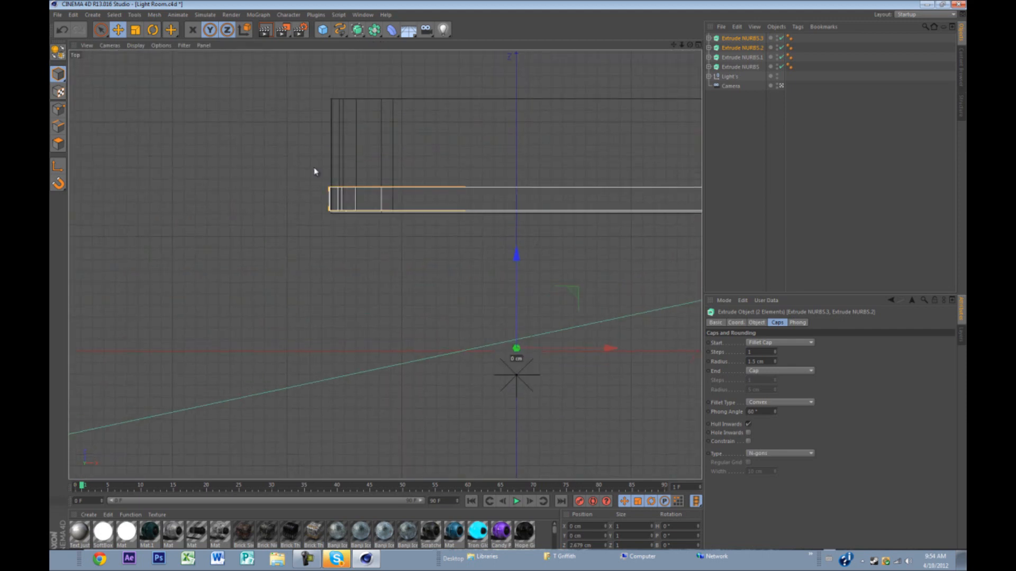
pyautogui.scroll(1, 314, 170)
pyautogui.keyDown('ctrl'); pyautogui.moveTo(578, 318); pyautogui.dragTo(579, 184); pyautogui.keyUp('ctrl')
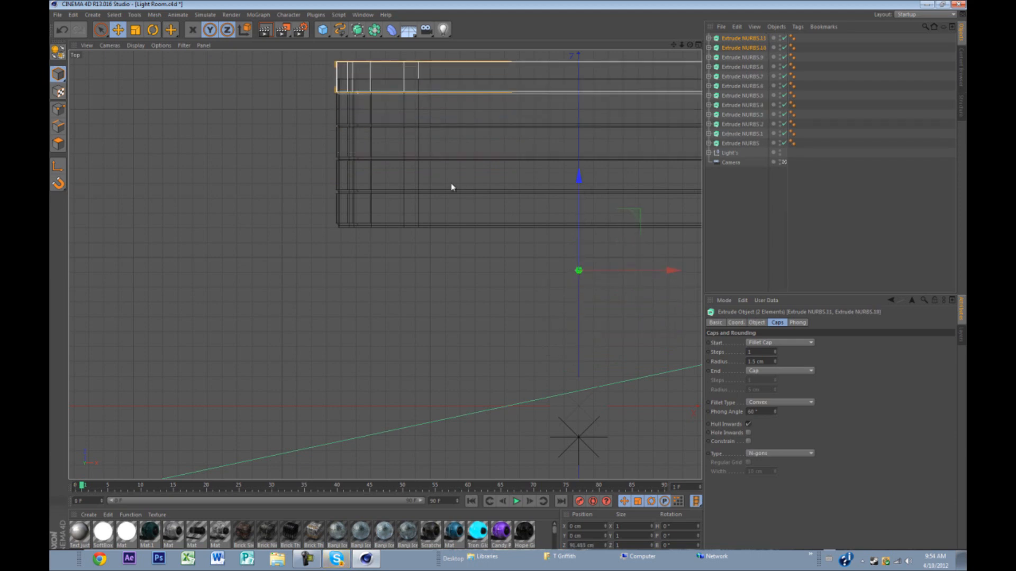
# Step: Deselect all slices and add a MoText object to the scene in the perspective view
pyautogui.press('F1')
pyautogui.press('F5')
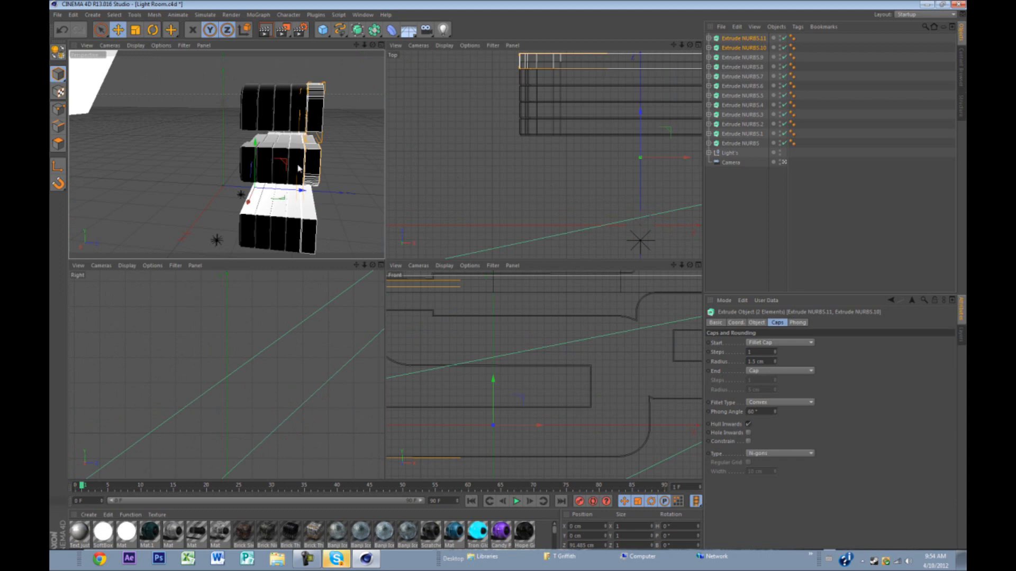
pyautogui.press('F1')
pyautogui.hotkey('ctrl', 'shift', 'a')
pyautogui.keyDown('alt'); pyautogui.moveTo(526, 255); pyautogui.dragTo(422, 242); pyautogui.keyUp('alt')
pyautogui.keyDown('alt'); pyautogui.moveTo(422, 241); pyautogui.dragTo(408, 224, button='middle'); pyautogui.keyUp('alt')
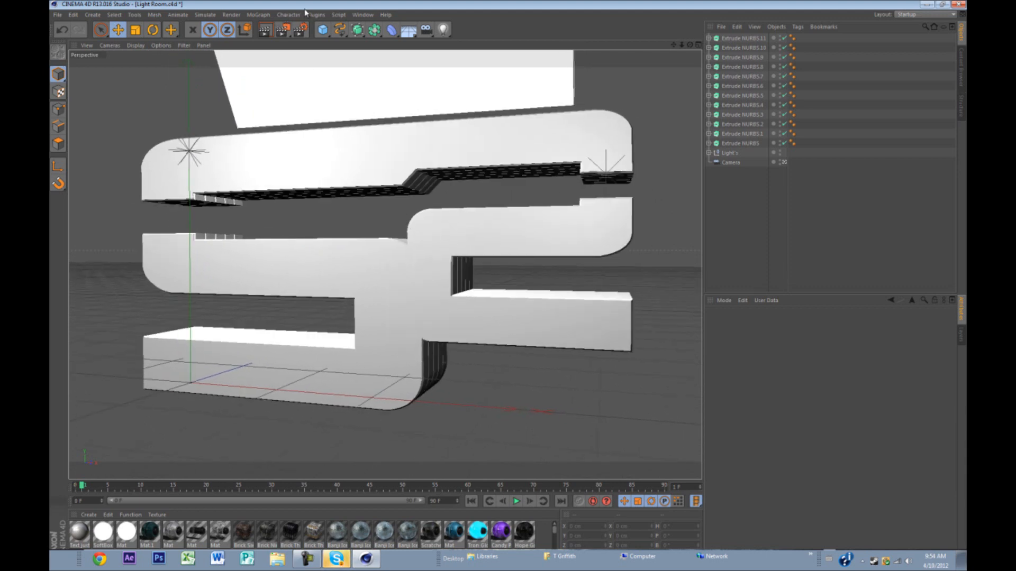
pyautogui.click(286, 14)
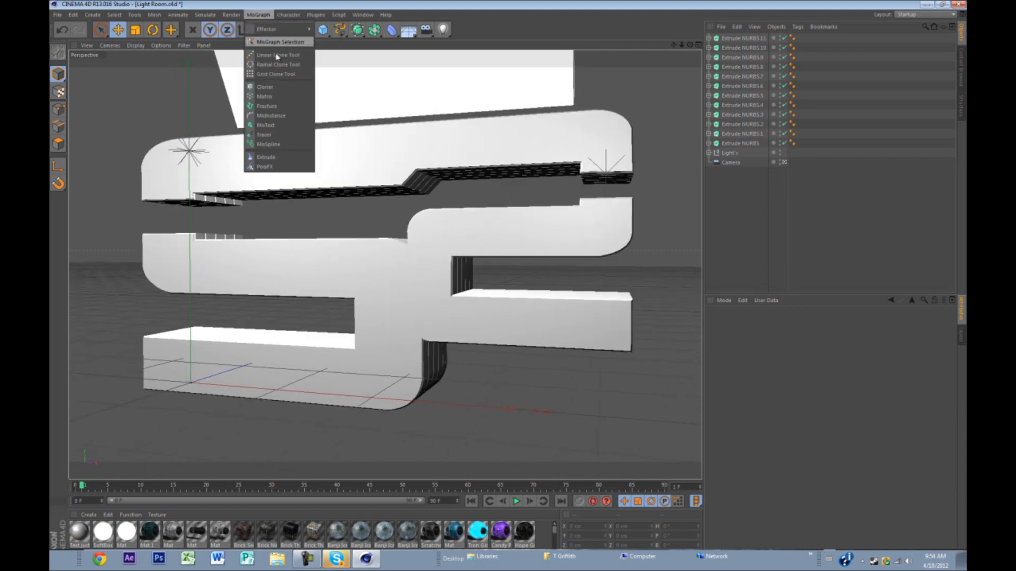
pyautogui.click(286, 119)
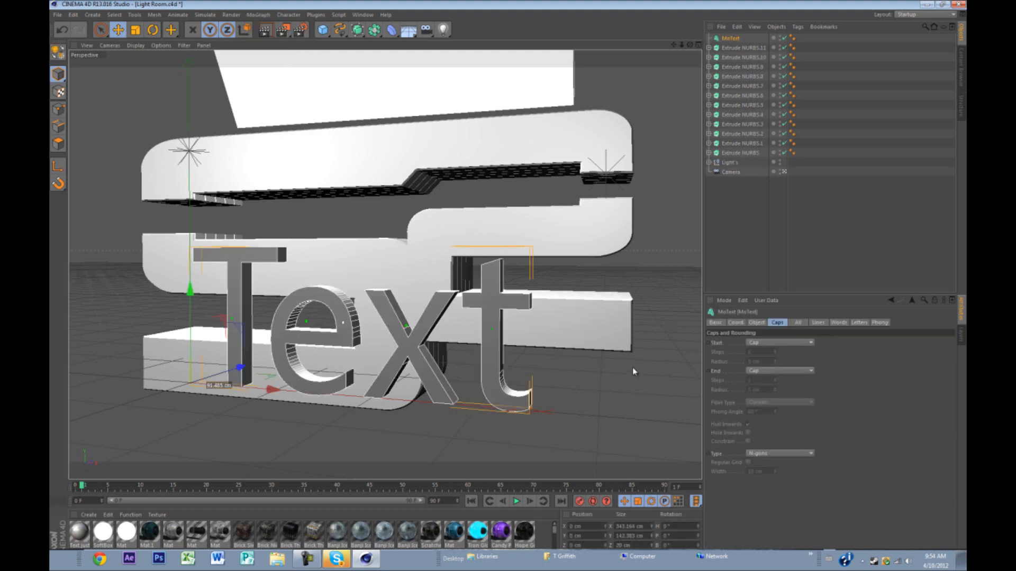
pyautogui.click(249, 15)
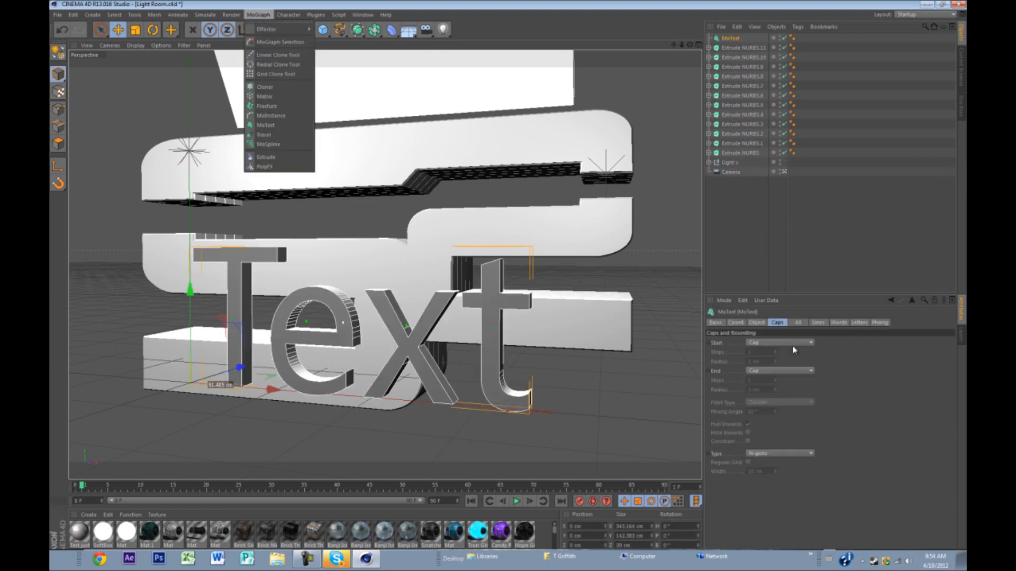
pyautogui.click(771, 329)
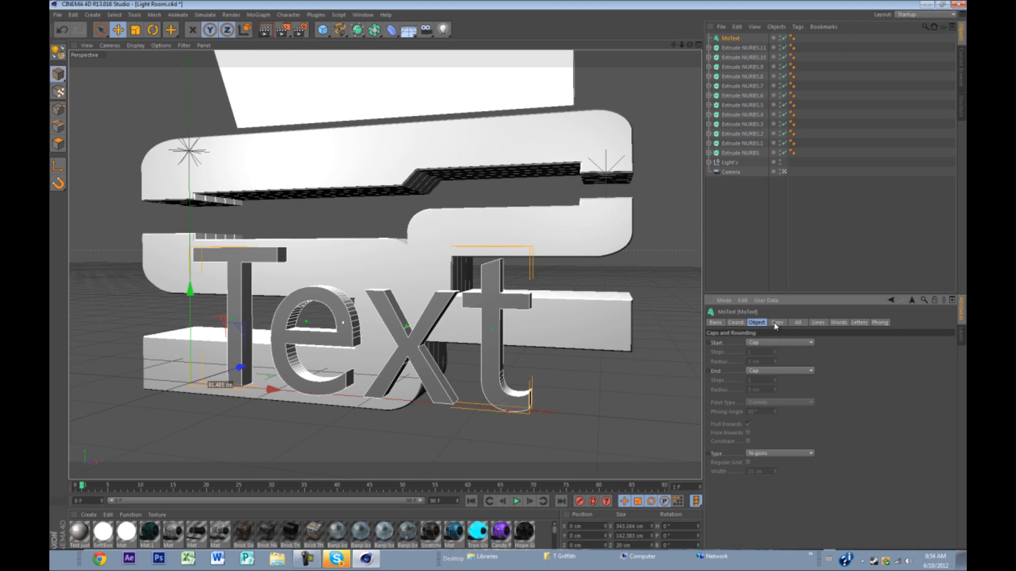
# Step: Switch to Skype, reply "for sure" to the contact asking for a background, and return to Cinema 4D
pyautogui.click(337, 559)
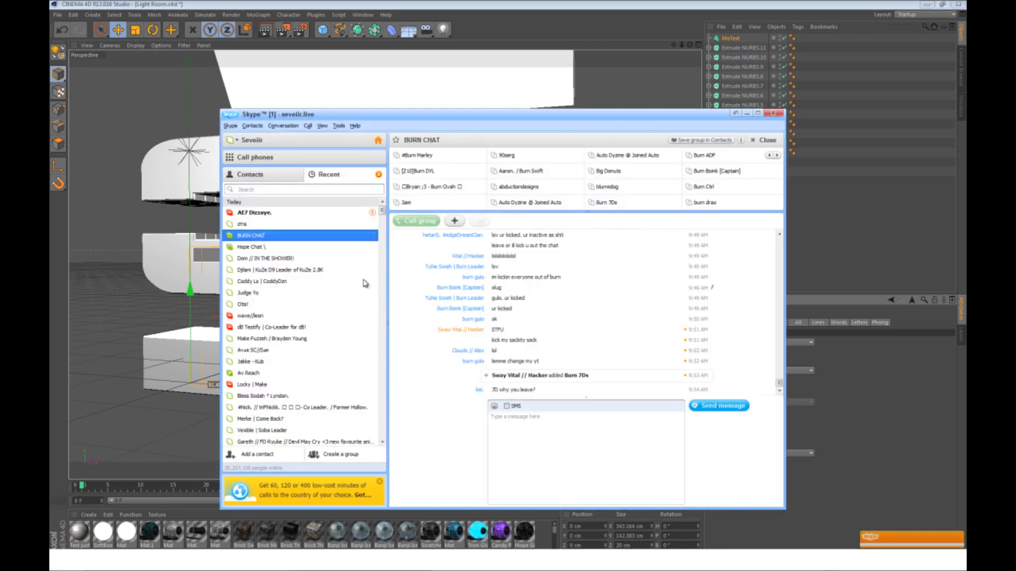
pyautogui.click(297, 213)
pyautogui.click(632, 421)
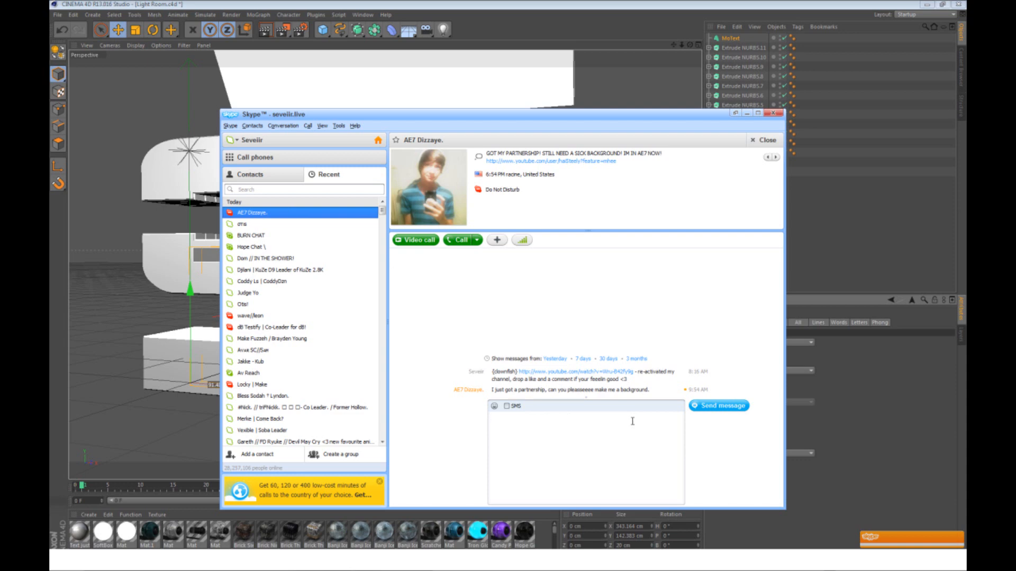
pyautogui.write('for sure')
pyautogui.press('Return')
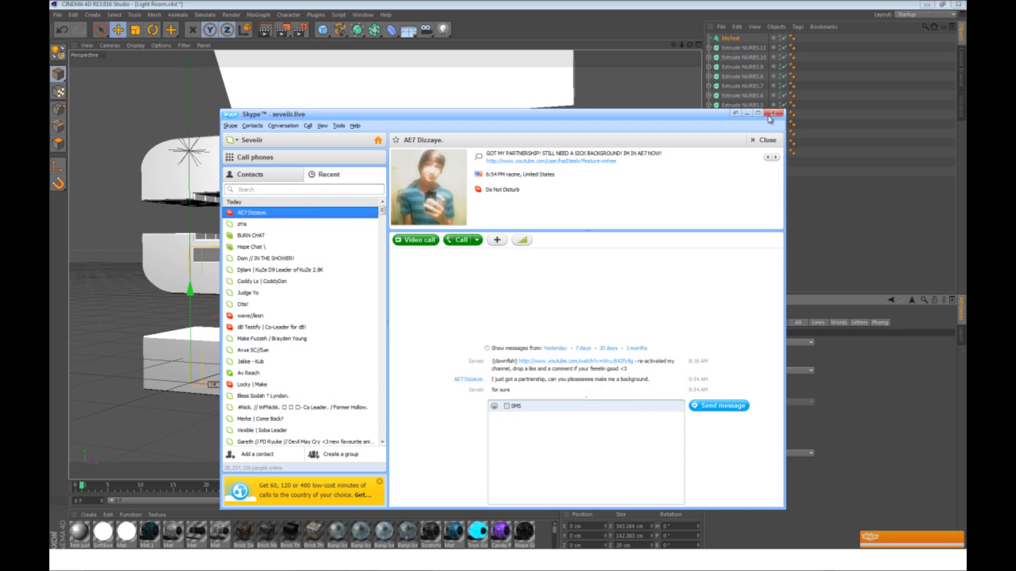
pyautogui.click(547, 2)
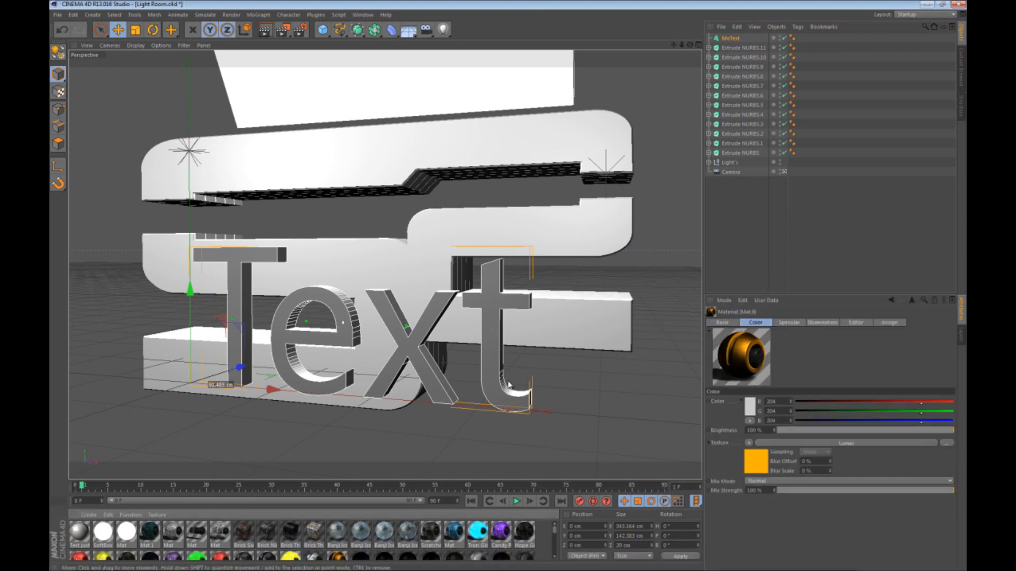
# Step: Change the MoText text to "LIVING" and set its depth to 60
pyautogui.click(760, 323)
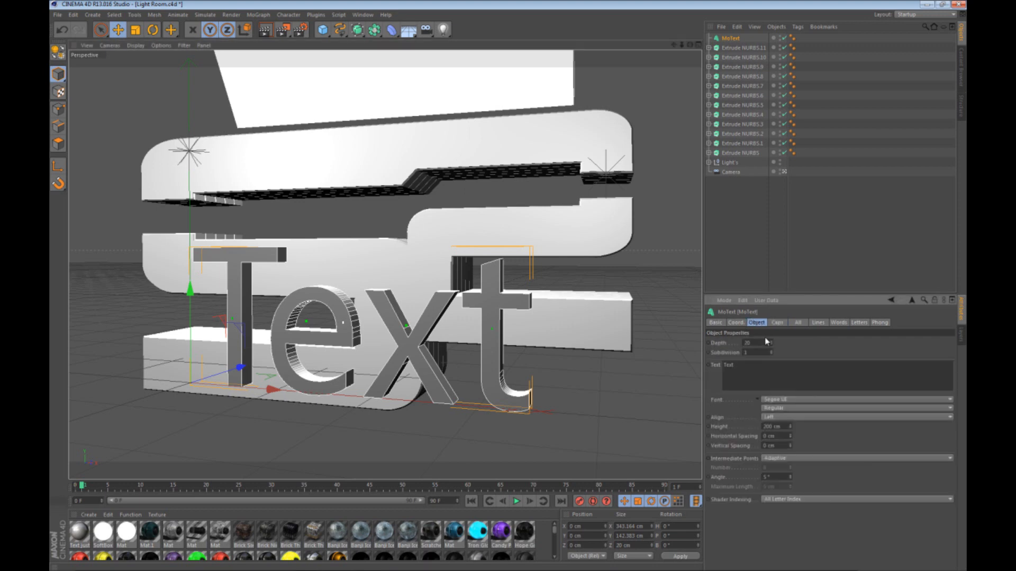
pyautogui.doubleClick(746, 367)
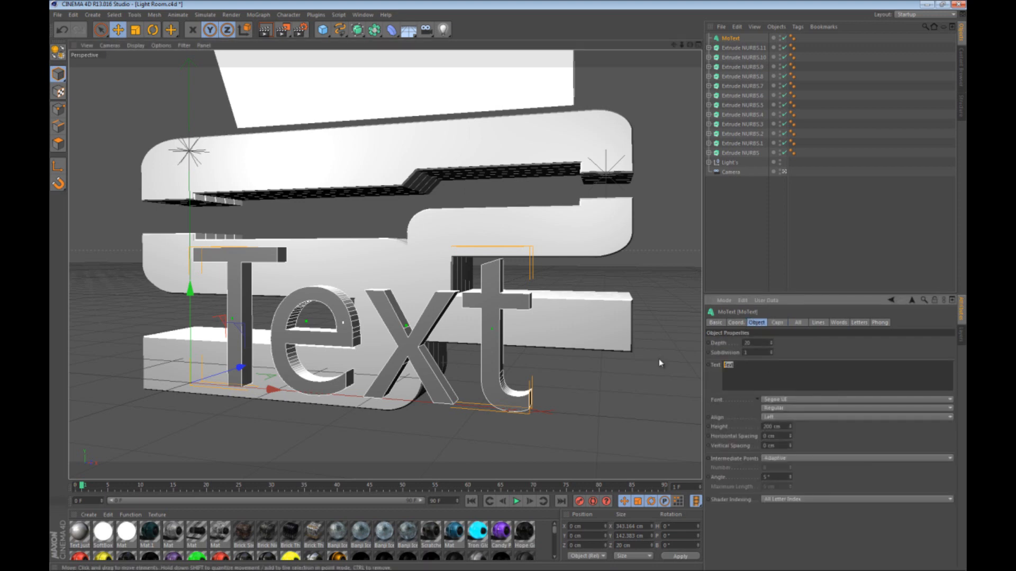
pyautogui.write('LIVING')
pyautogui.press('Return')
pyautogui.click(800, 352)
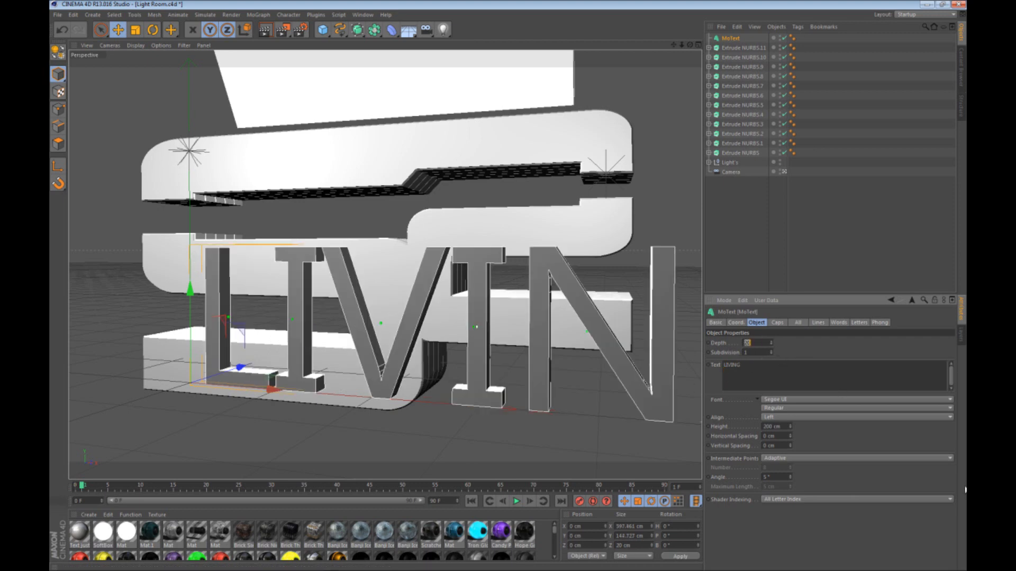
pyautogui.write('60')
pyautogui.press('Return')
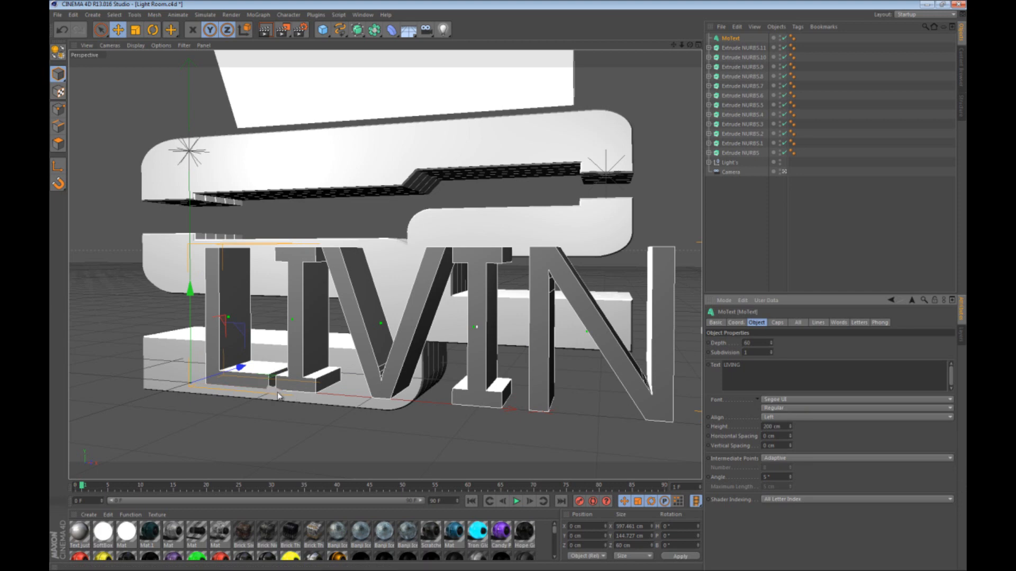
# Step: Set the LIVING text's height to 80 cm and position it on the left arm of the logo's middle bar
pyautogui.moveTo(791, 427)
pyautogui.mouseDown()
pyautogui.moveTo(789, 438)
pyautogui.moveTo(790, 427)
pyautogui.mouseUp()
pyautogui.doubleClick(784, 427)
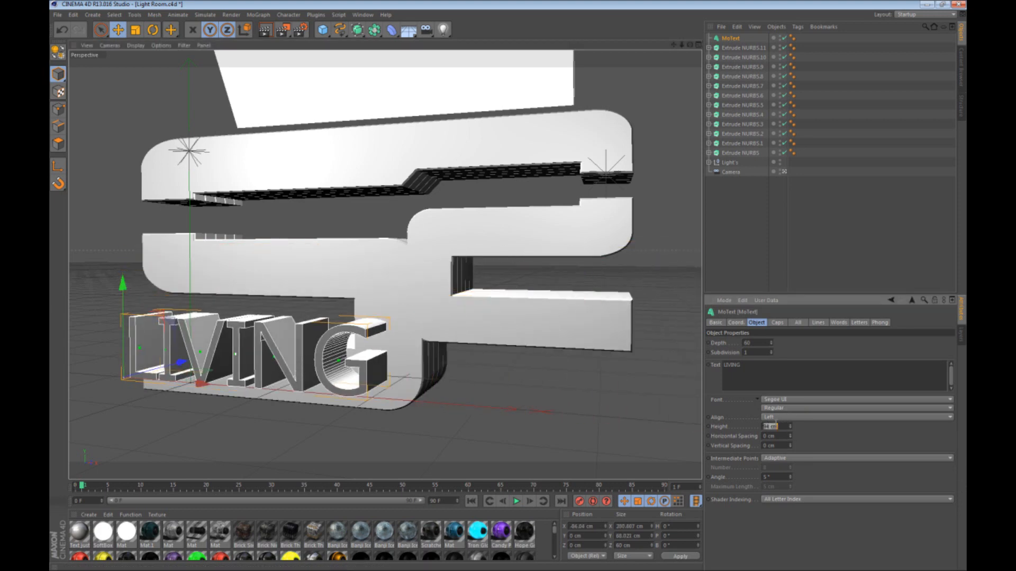
pyautogui.write('80')
pyautogui.press('Return')
pyautogui.moveTo(129, 345); pyautogui.dragTo(199, 271)
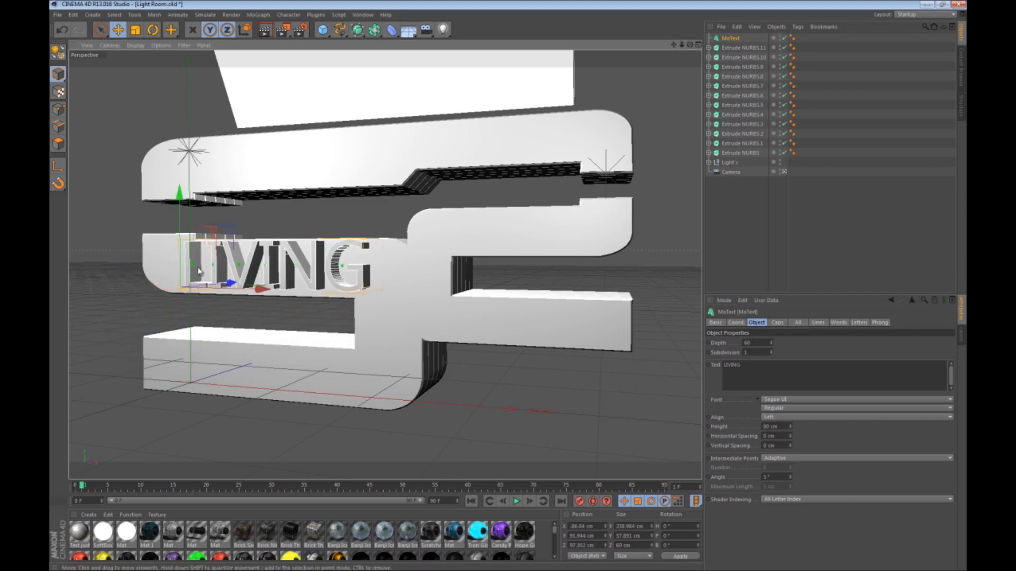
pyautogui.moveTo(179, 194); pyautogui.dragTo(181, 198)
pyautogui.moveTo(261, 290); pyautogui.dragTo(245, 296)
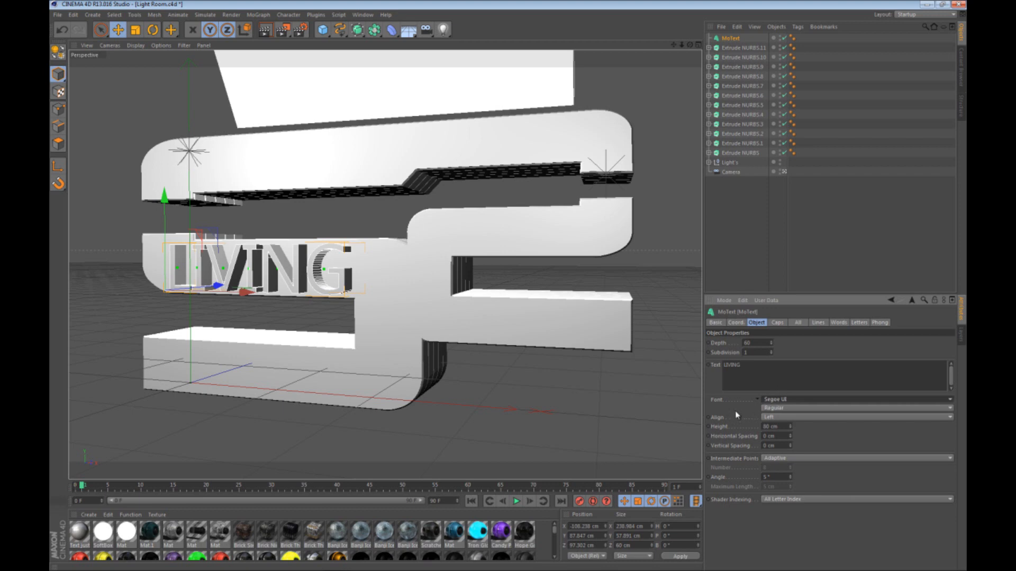
# Step: Switch to Skype, answer the contact's thank-you message, and return to Cinema 4D
pyautogui.hotkey('alt', 'Tab')
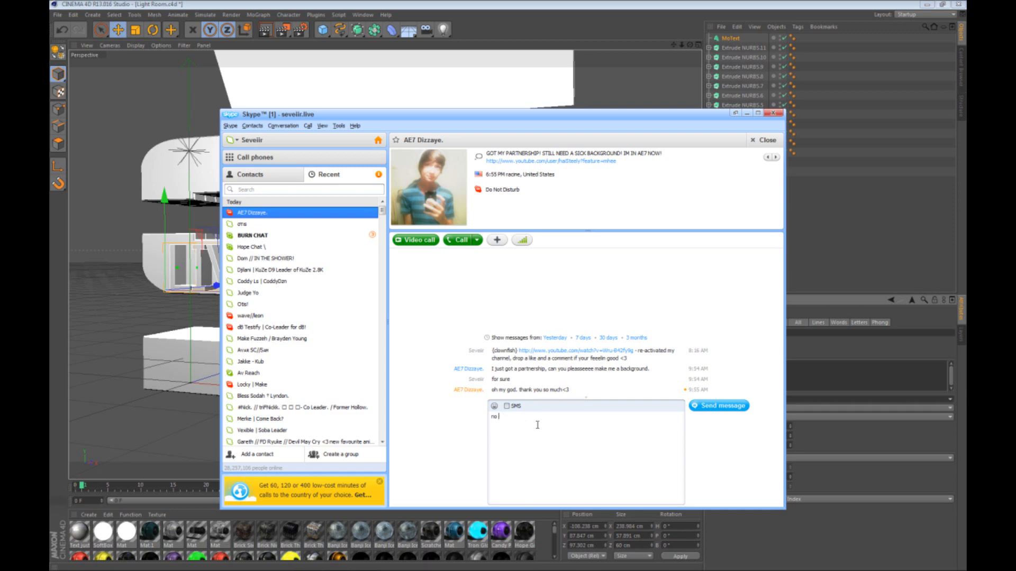
pyautogui.press('Return')
pyautogui.hotkey('alt', 'Tab')
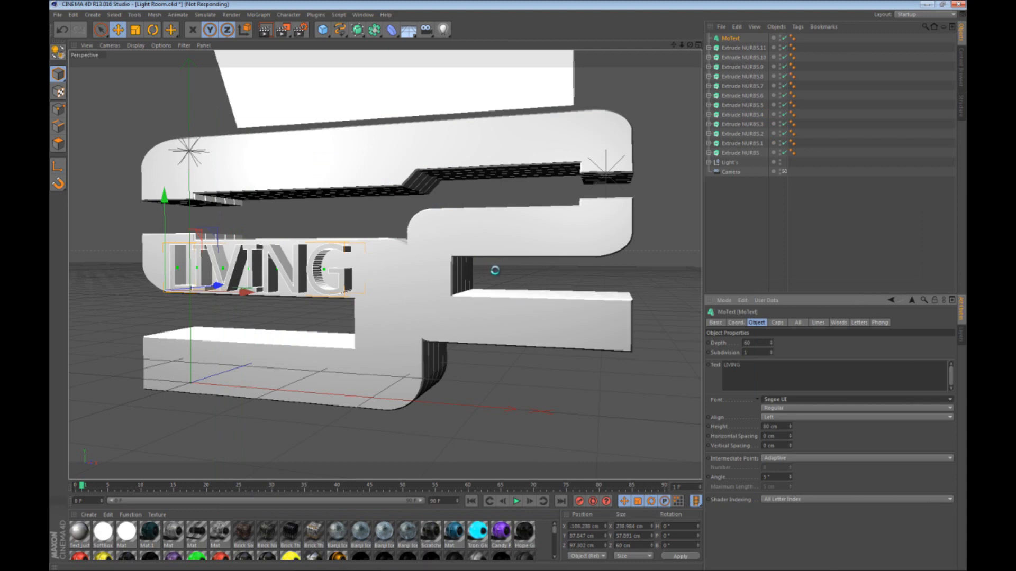
# Step: Try fonts on the LIVING text one by one, moving backward from REVOLUTION II through the Red Rocket family to RaseOne Outline
pyautogui.click(779, 400)
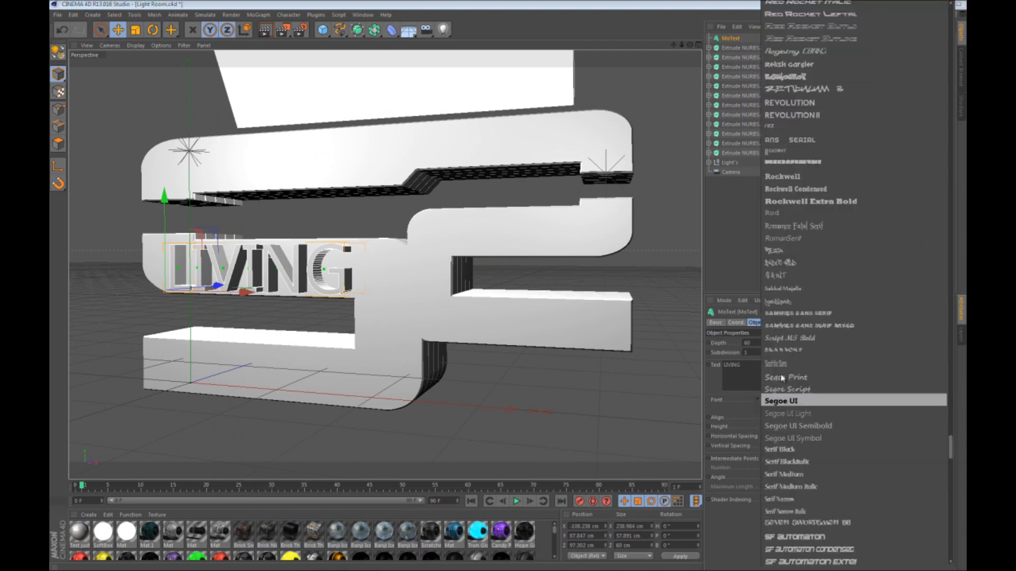
pyautogui.click(815, 154)
pyautogui.press('Up')
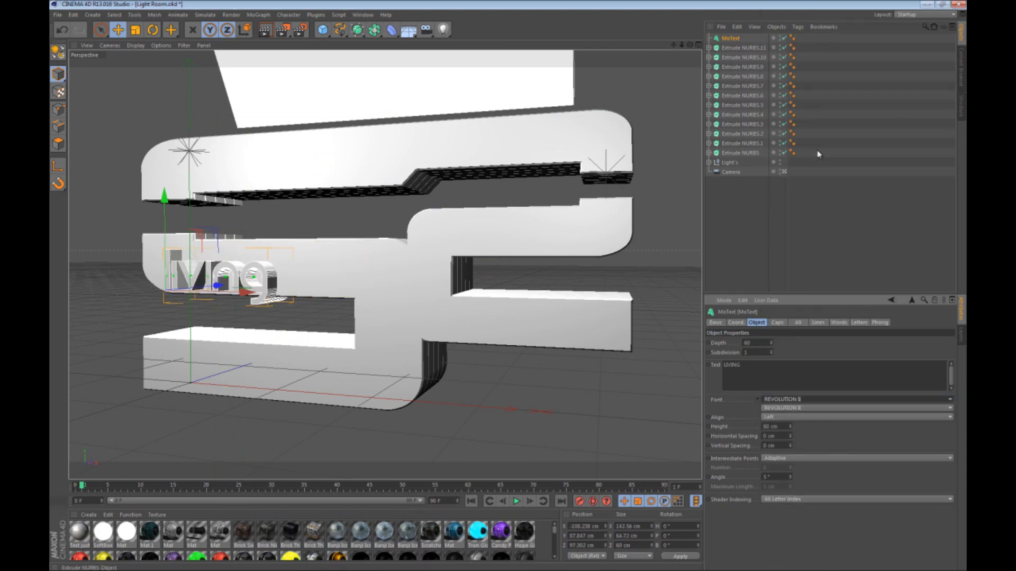
pyautogui.press('Up')
pyautogui.press('Up')
pyautogui.press('Up')
pyautogui.press('Up')
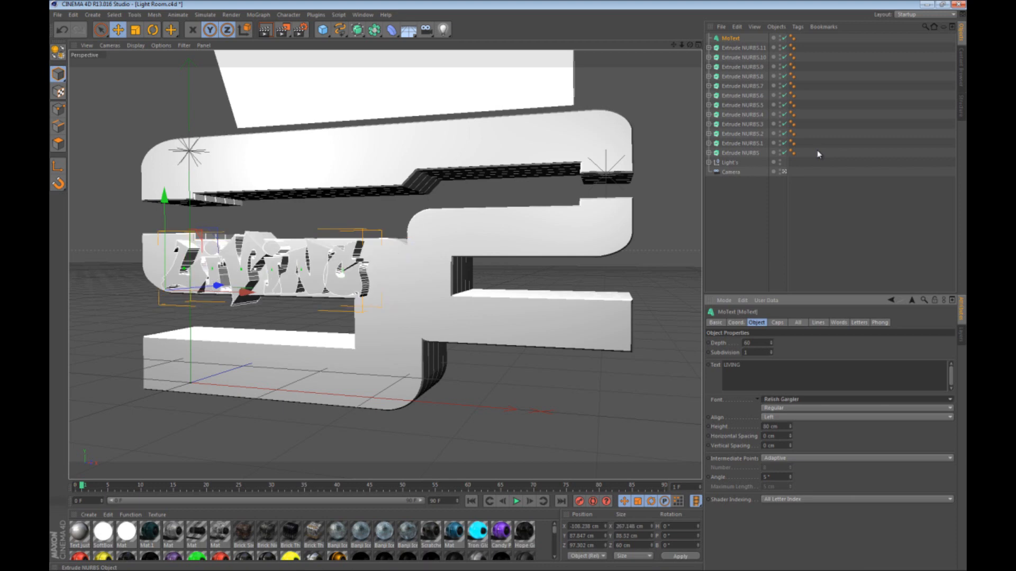
pyautogui.press('Up')
pyautogui.press('Up')
pyautogui.press('Up')
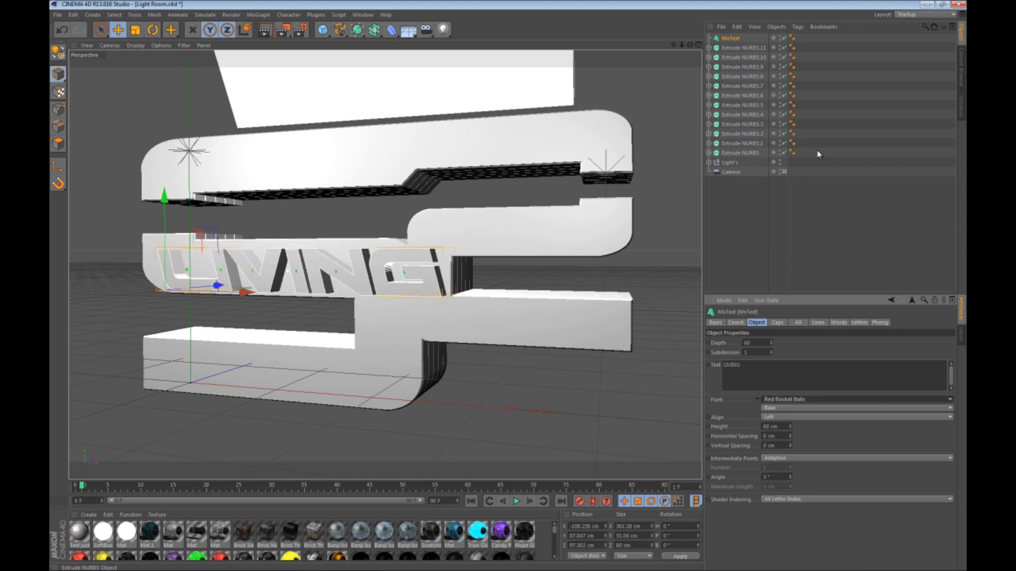
pyautogui.press('Up')
pyautogui.press('Up')
pyautogui.press('Up')
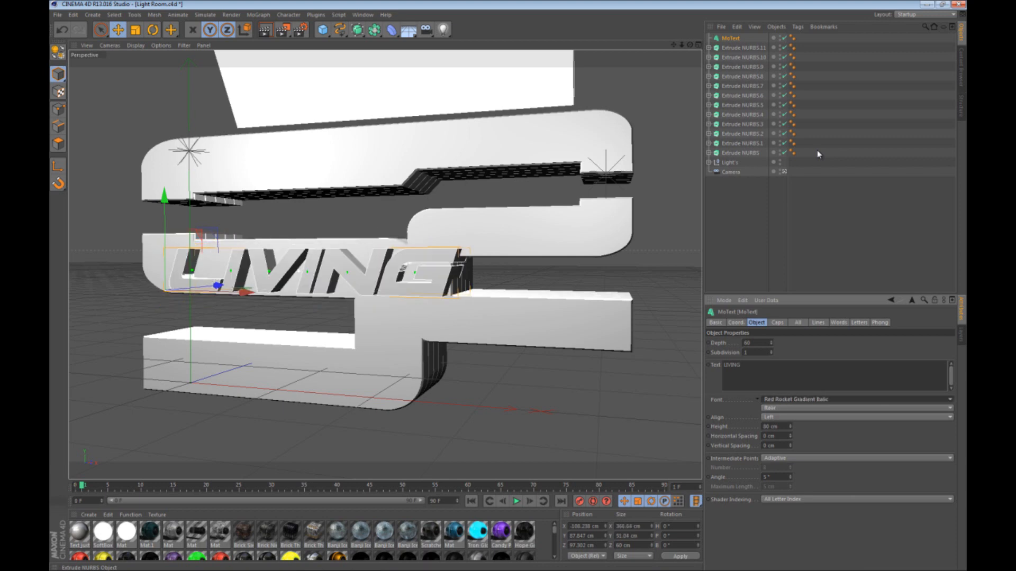
pyautogui.press('Up')
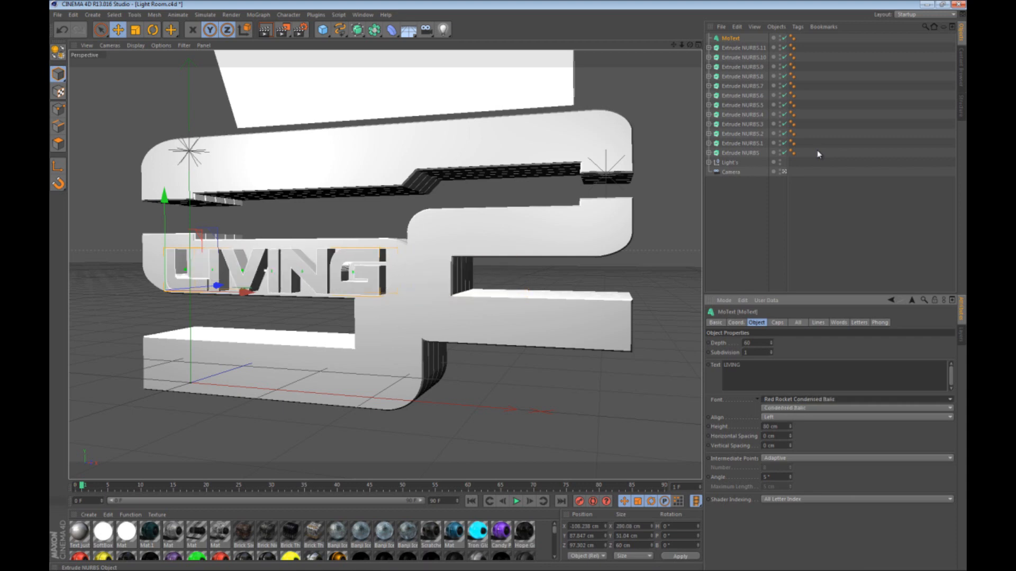
pyautogui.press('Up')
pyautogui.press('Up')
pyautogui.press('Up')
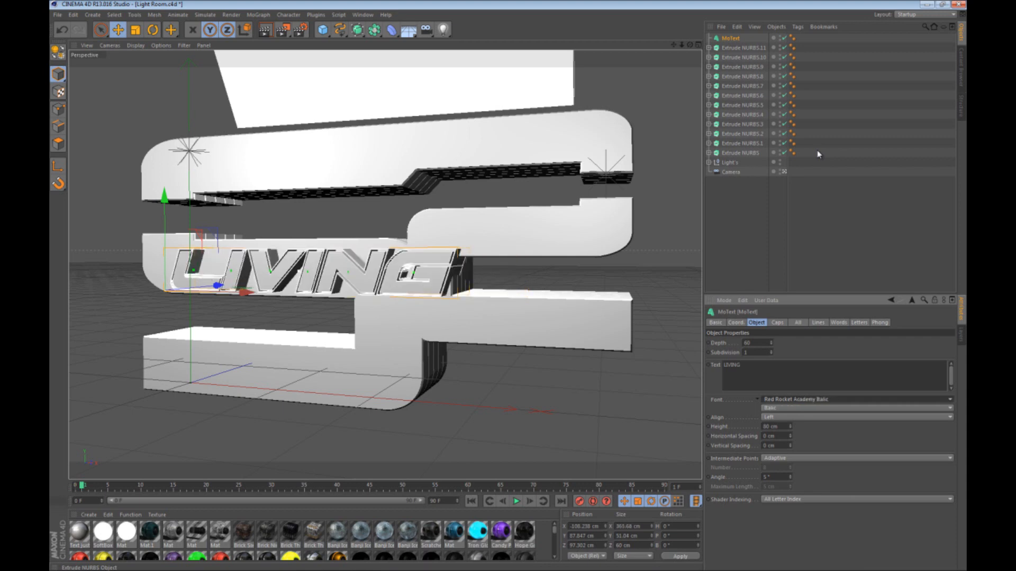
pyautogui.press('Up')
pyautogui.press('Up')
pyautogui.press('Up')
pyautogui.press('Up')
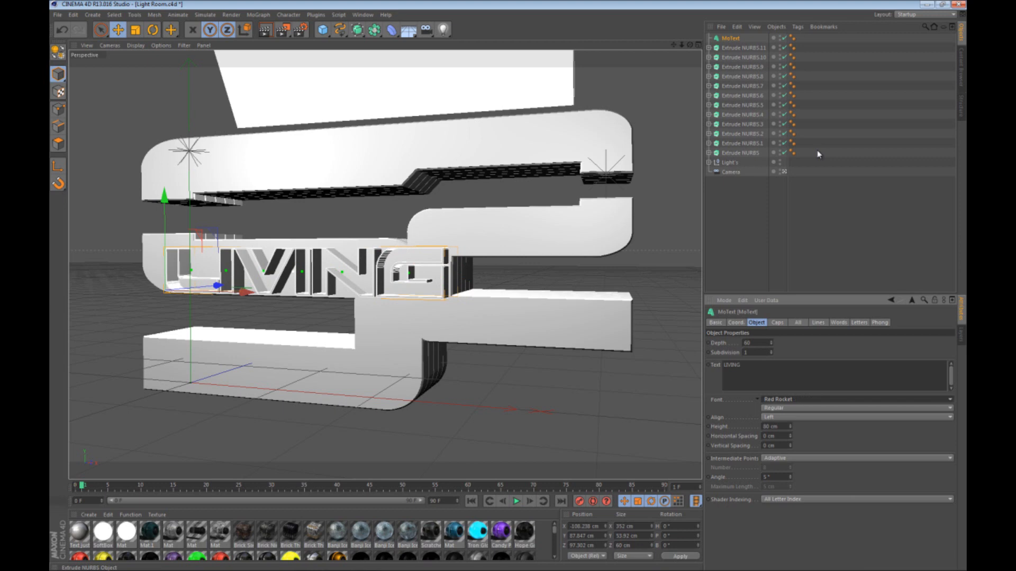
pyautogui.press('Up')
pyautogui.press('Up')
pyautogui.press('Up')
pyautogui.press('Up')
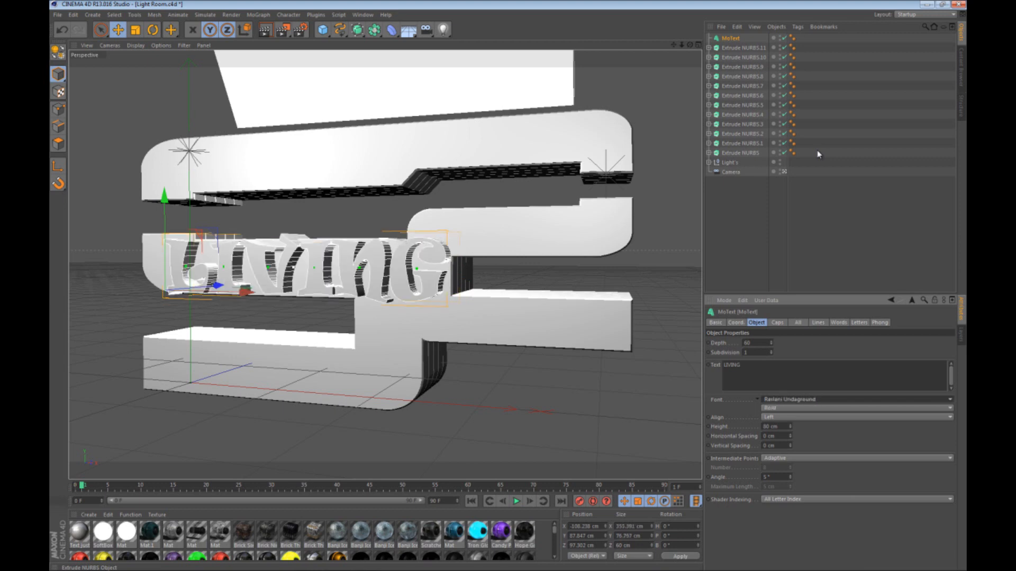
pyautogui.press('Up')
pyautogui.press('Up')
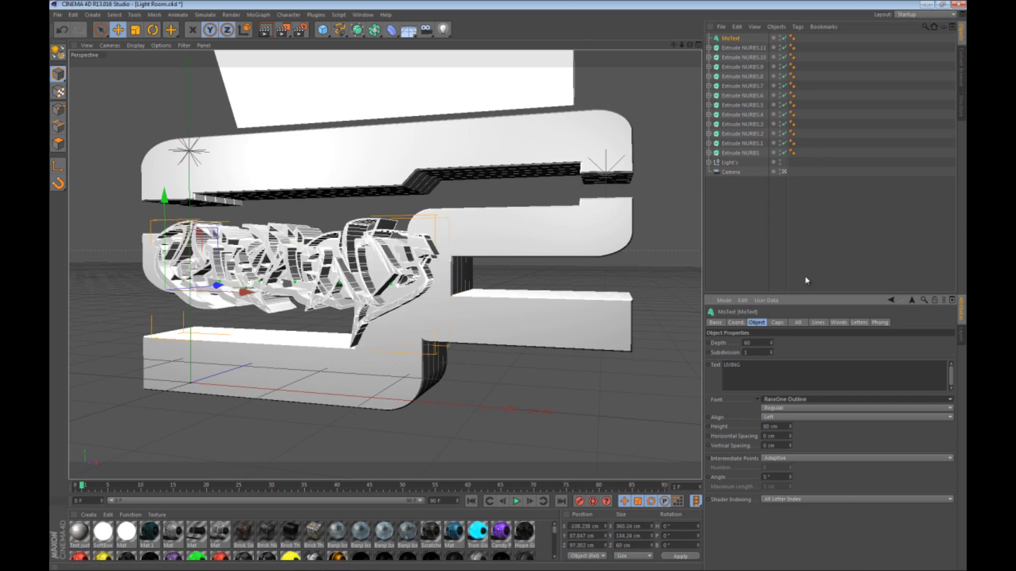
# Step: Try the fonts from Buddy through Cambria Math, Candy Round BTN Cond and Cantebriggia to Capture it 2 on the LIVING text
pyautogui.click(801, 401)
pyautogui.scroll(10, 942, 129)
pyautogui.click(847, 143)
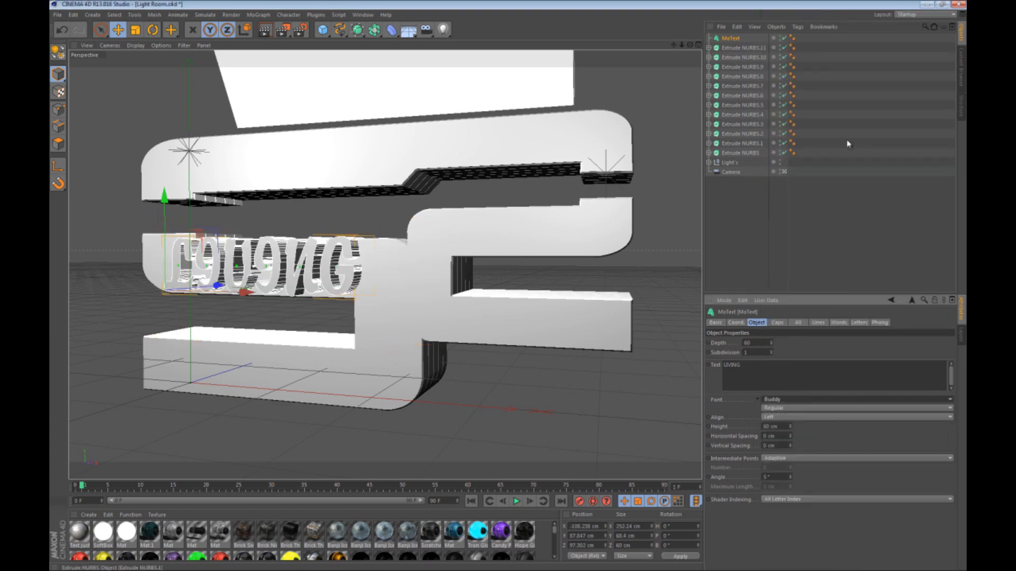
pyautogui.press('Down')
pyautogui.press('Down')
pyautogui.press('Down')
pyautogui.press('Down')
pyautogui.press('Down')
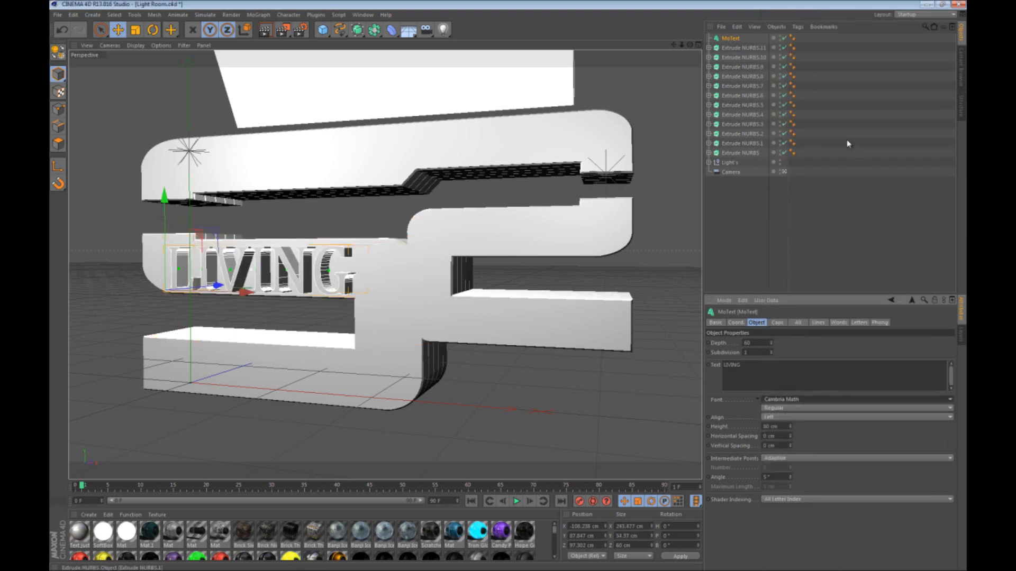
pyautogui.press('Down')
pyautogui.press('Down')
pyautogui.press('Down')
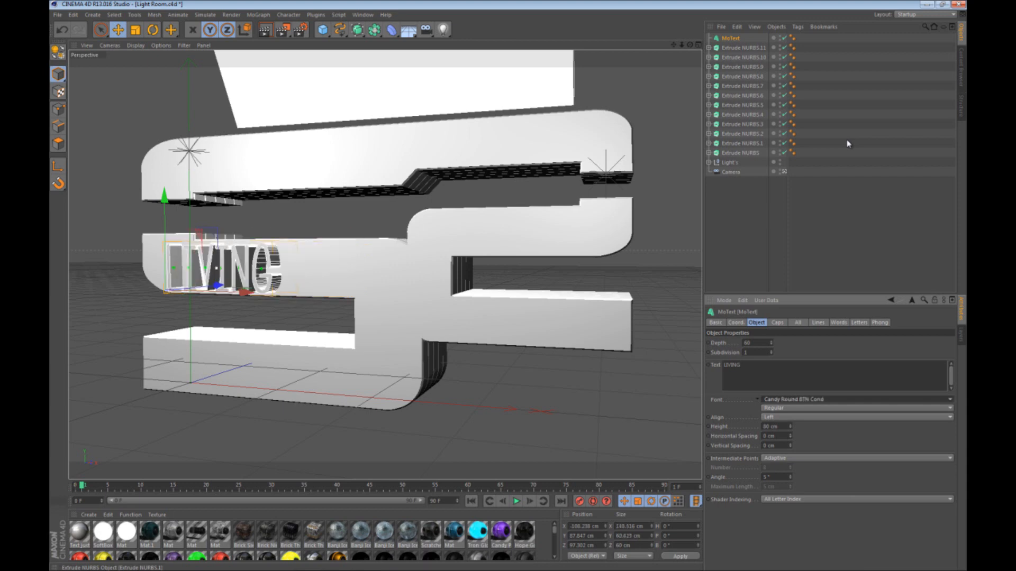
pyautogui.press('Down')
pyautogui.press('Down')
pyautogui.press('Down')
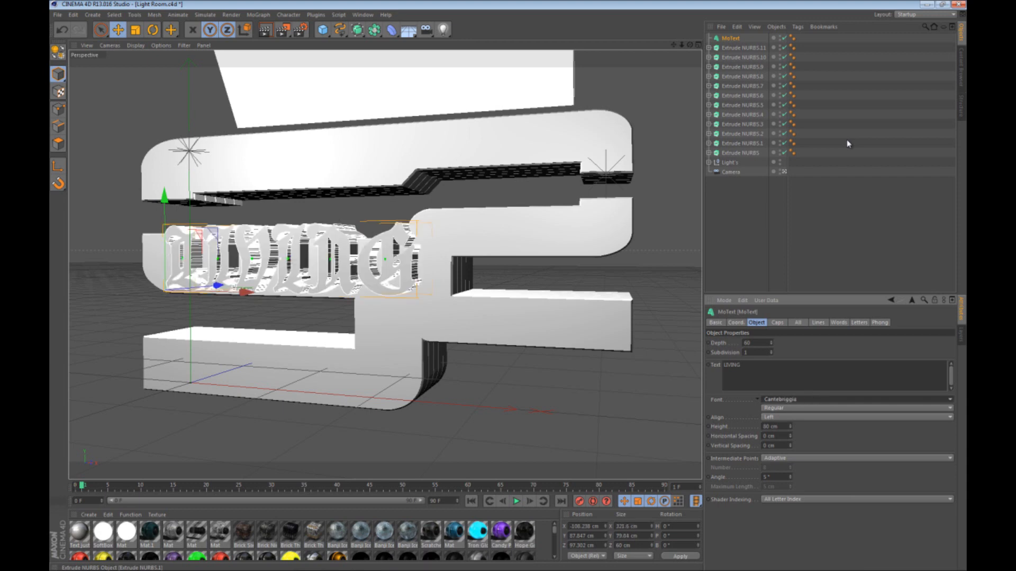
pyautogui.press('Down')
pyautogui.press('Down')
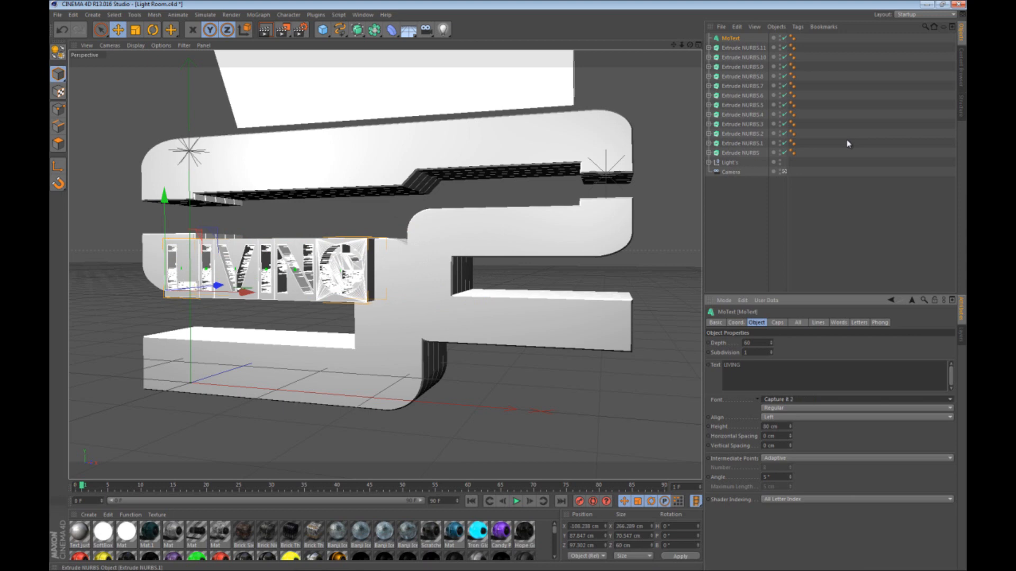
# Step: Try the HelveticaInserat LT font on the LIVING text
pyautogui.click(775, 401)
pyautogui.scroll(-10, 789, 389)
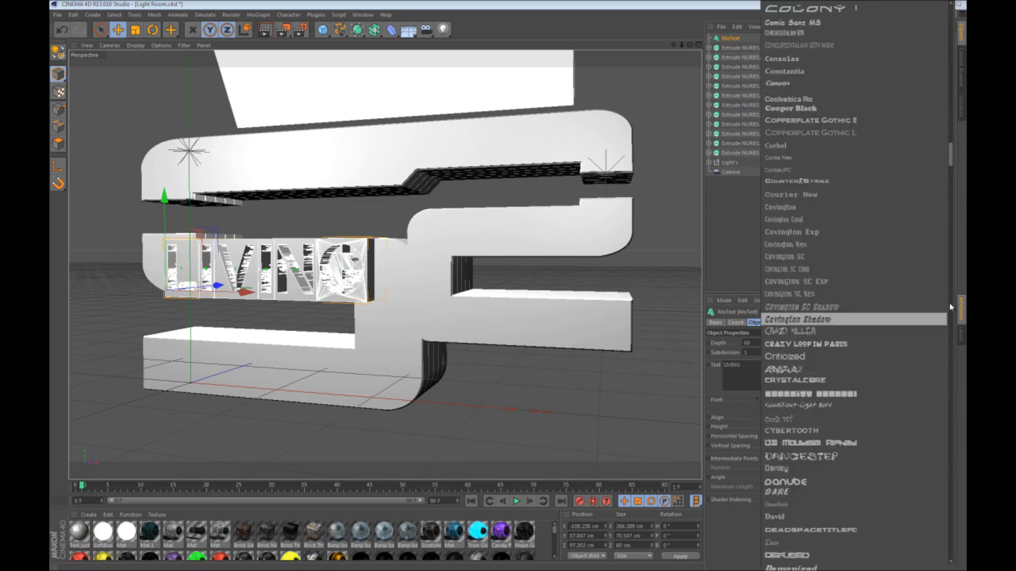
pyautogui.moveTo(957, 166); pyautogui.dragTo(948, 312)
pyautogui.click(772, 163)
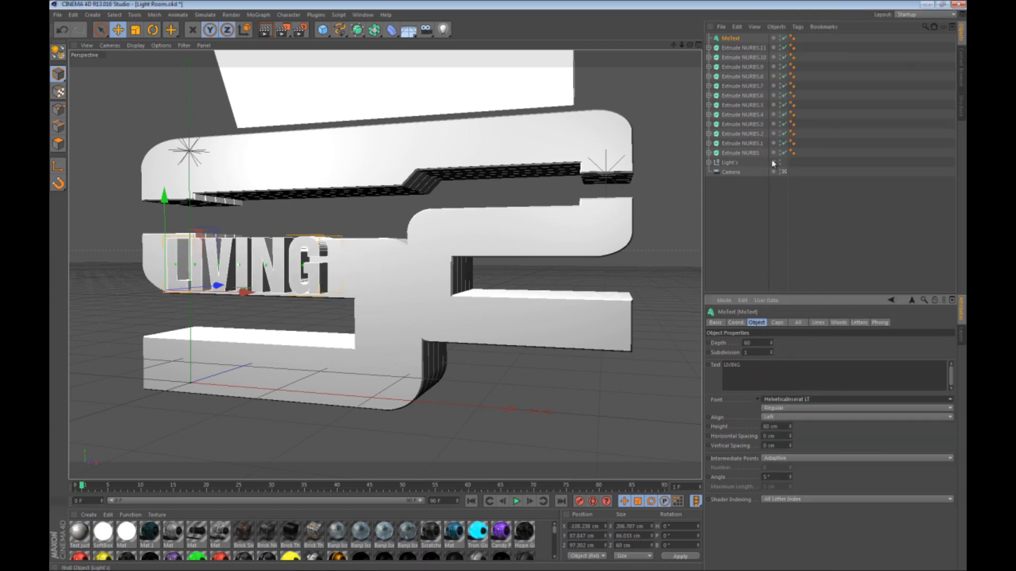
# Step: Try the fonts listed after the Helvetica family one by one on the LIVING text, up to those beginning with I
pyautogui.click(787, 399)
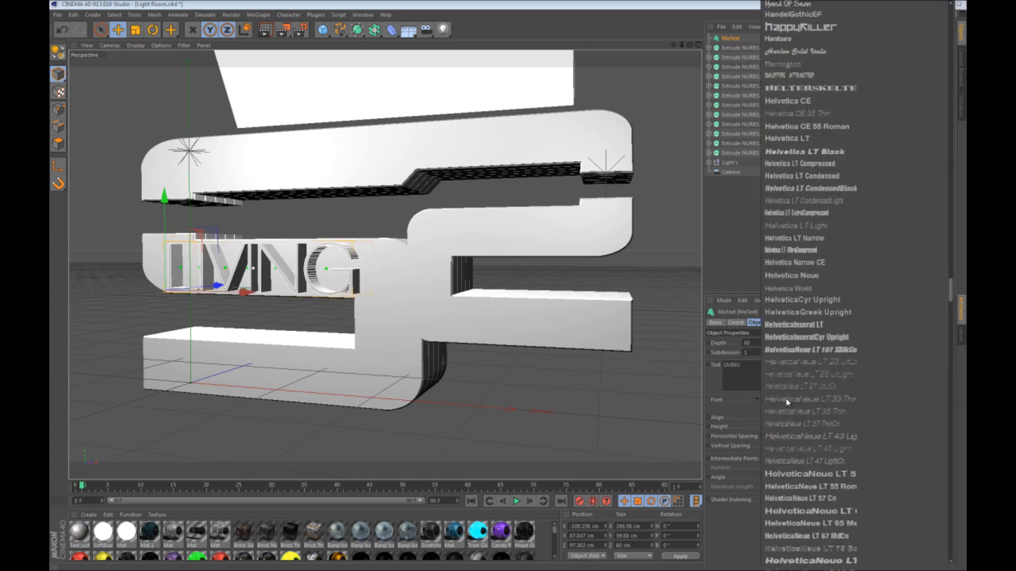
pyautogui.click(786, 403)
pyautogui.press('Down')
pyautogui.press('Down')
pyautogui.press('Down')
pyautogui.press('Down')
pyautogui.press('Down')
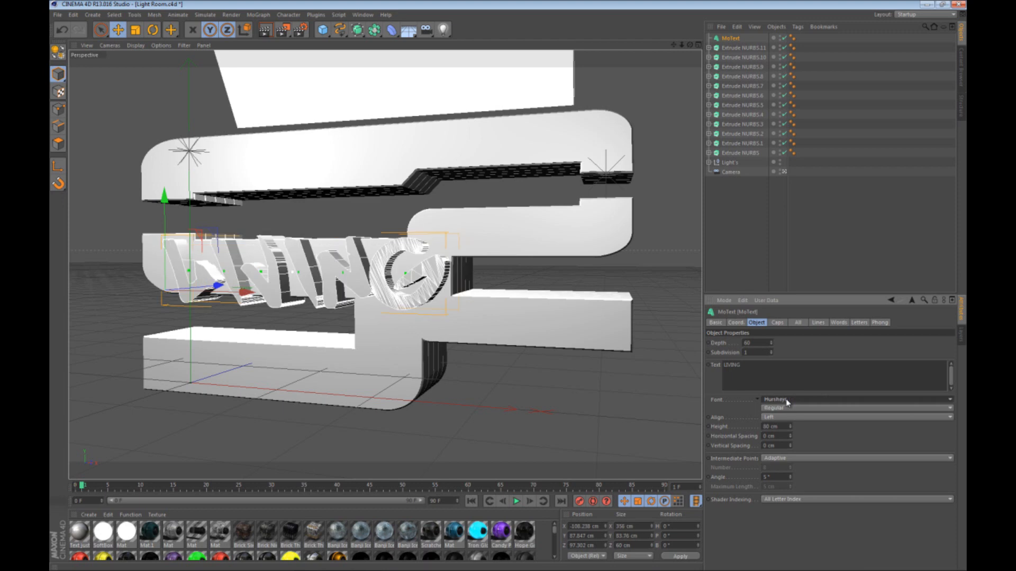
pyautogui.press('Down')
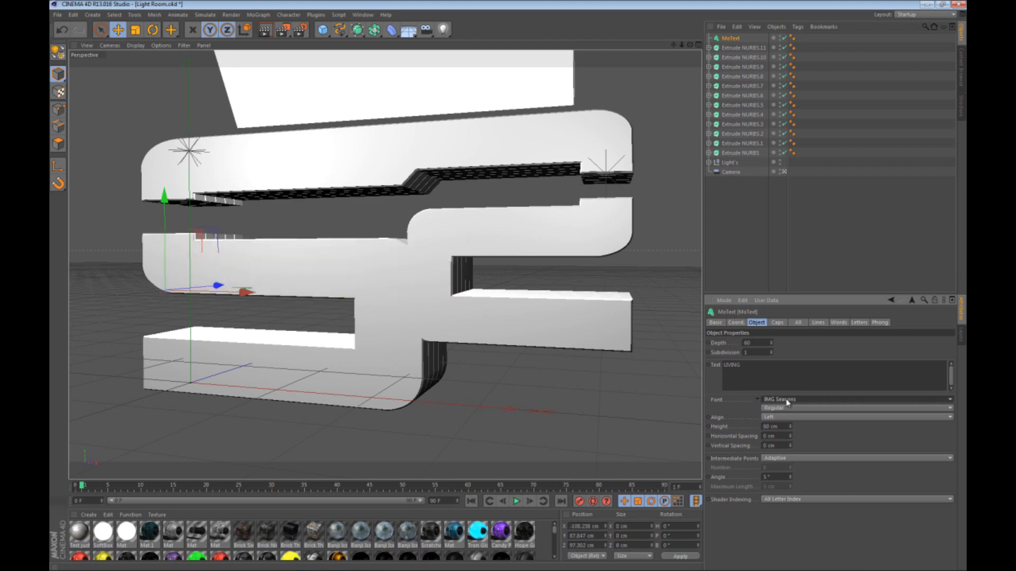
pyautogui.press('Down')
# Step: Continue trying fonts on the LIVING text, through Kingthings Christmas 2 and on to the Komika fonts
pyautogui.click(787, 403)
pyautogui.click(787, 403)
pyautogui.click(787, 403)
pyautogui.click(787, 403)
pyautogui.click(786, 403)
pyautogui.click(786, 403)
pyautogui.click(787, 403)
pyautogui.click(786, 403)
pyautogui.press('Down')
pyautogui.press('Down')
pyautogui.press('Down')
pyautogui.press('Down')
pyautogui.press('Down')
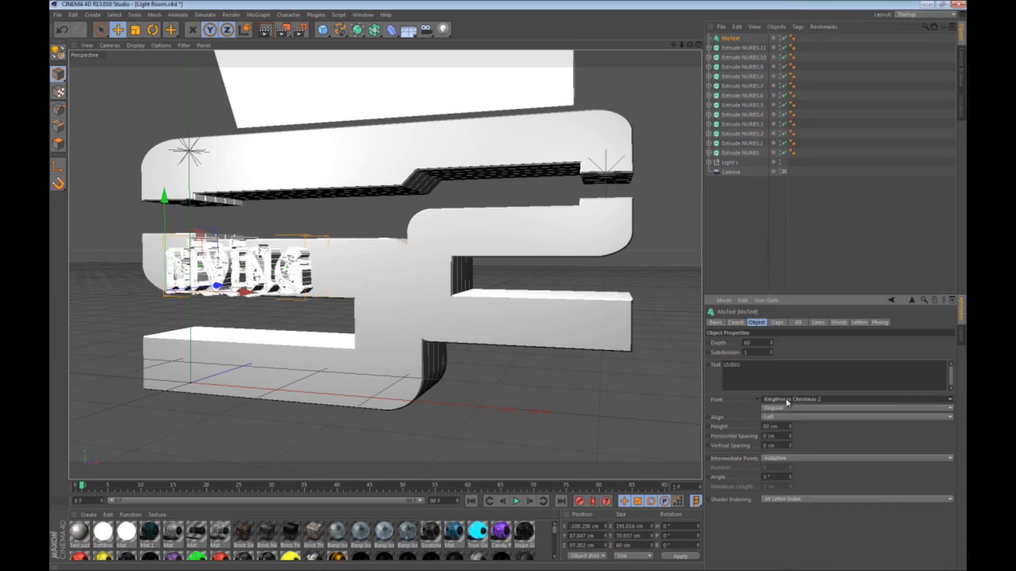
pyautogui.press('Down')
pyautogui.press('Down')
pyautogui.press('Down')
pyautogui.press('Down')
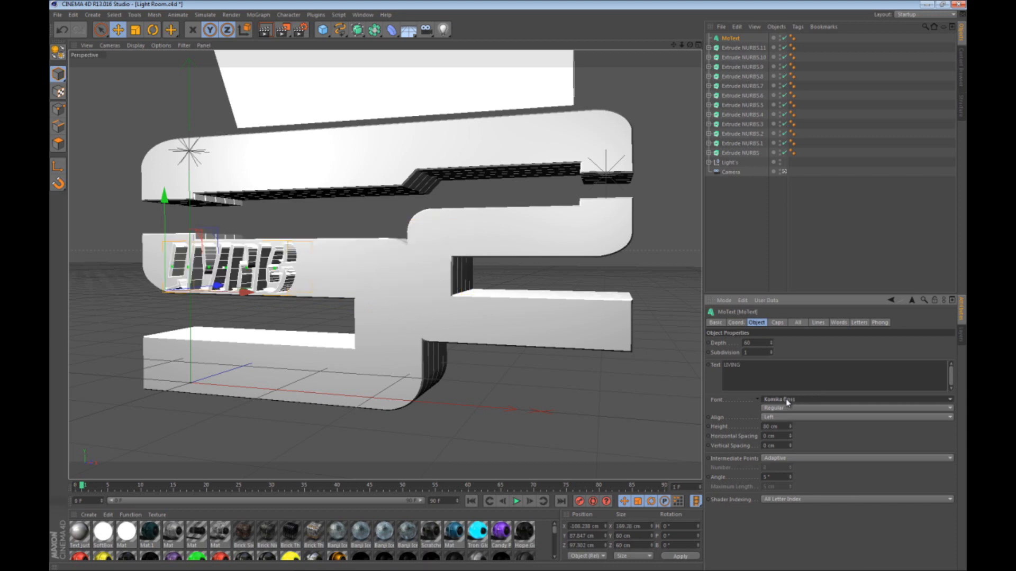
# Step: Try the fonts from the Lucida Sans group through Magneto and Marquisette BTN Lined to Meiryo on the LIVING text
pyautogui.click(787, 403)
pyautogui.click(787, 404)
pyautogui.press('Down')
pyautogui.press('Down')
pyautogui.press('Down')
pyautogui.press('Down')
pyautogui.press('Down')
pyautogui.press('Down')
pyautogui.press('Down')
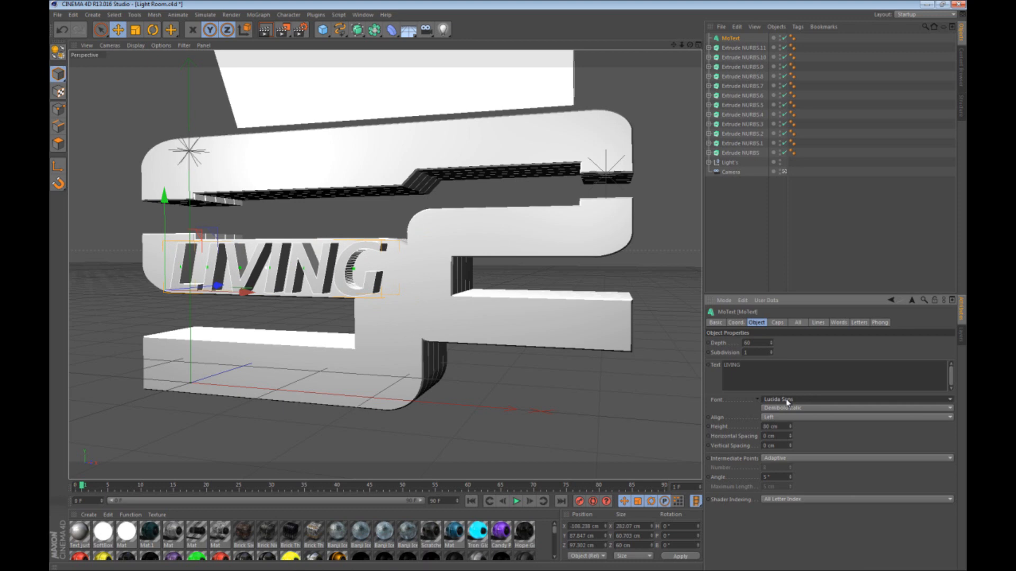
pyautogui.press('Down')
pyautogui.press('Down')
pyautogui.press('Down')
pyautogui.press('Down')
pyautogui.press('Down')
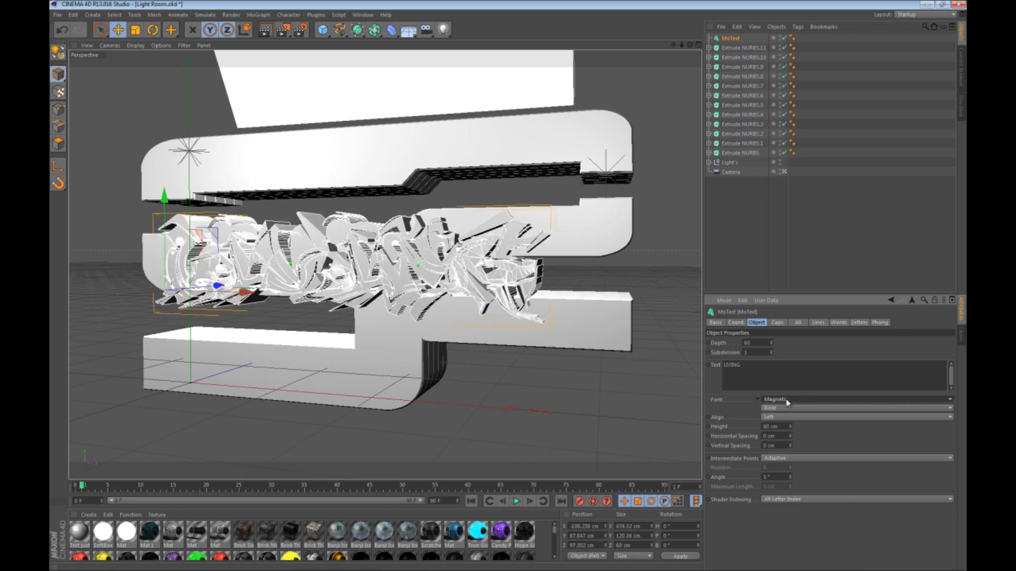
pyautogui.press('Down')
pyautogui.press('Down')
pyautogui.press('Down')
pyautogui.press('Down')
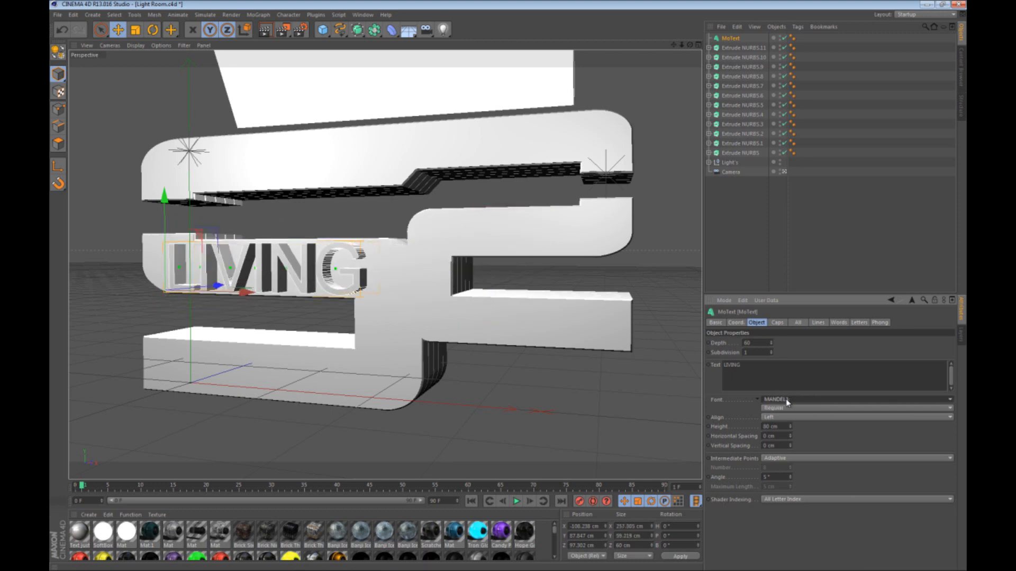
pyautogui.press('Down')
pyautogui.press('Down')
pyautogui.press('Down')
pyautogui.press('Down')
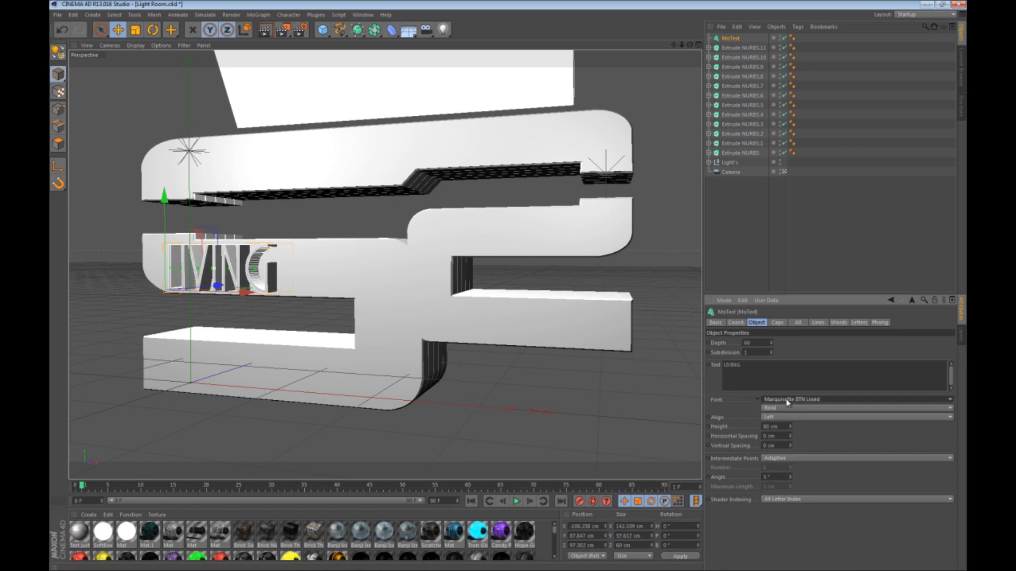
pyautogui.press('Down')
pyautogui.press('Down')
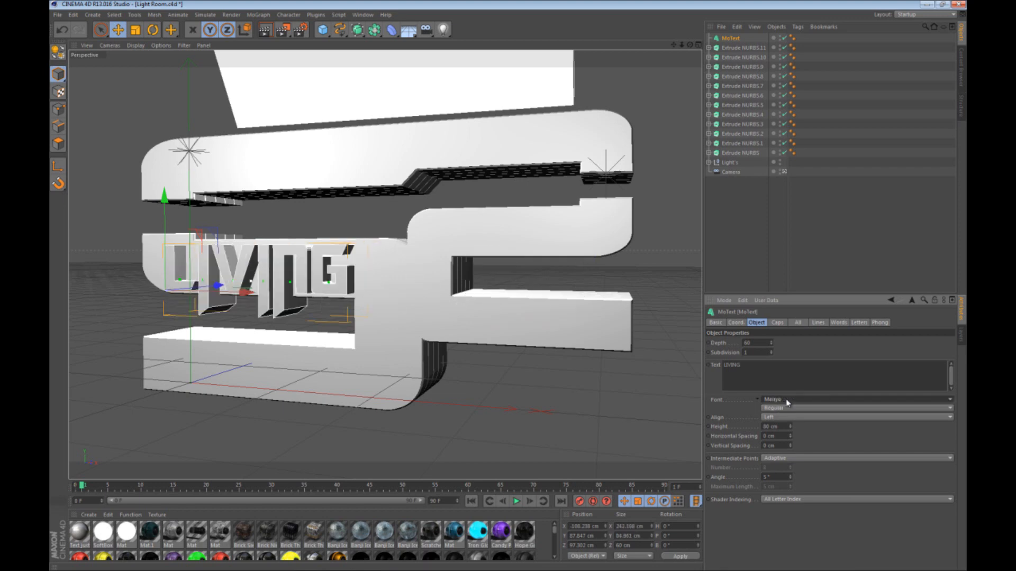
# Step: Try MingLiU_HKSCS-ExtB and a font from another part of the list on the LIVING text
pyautogui.click(787, 400)
pyautogui.scroll(-3, 787, 403)
pyautogui.click(786, 402)
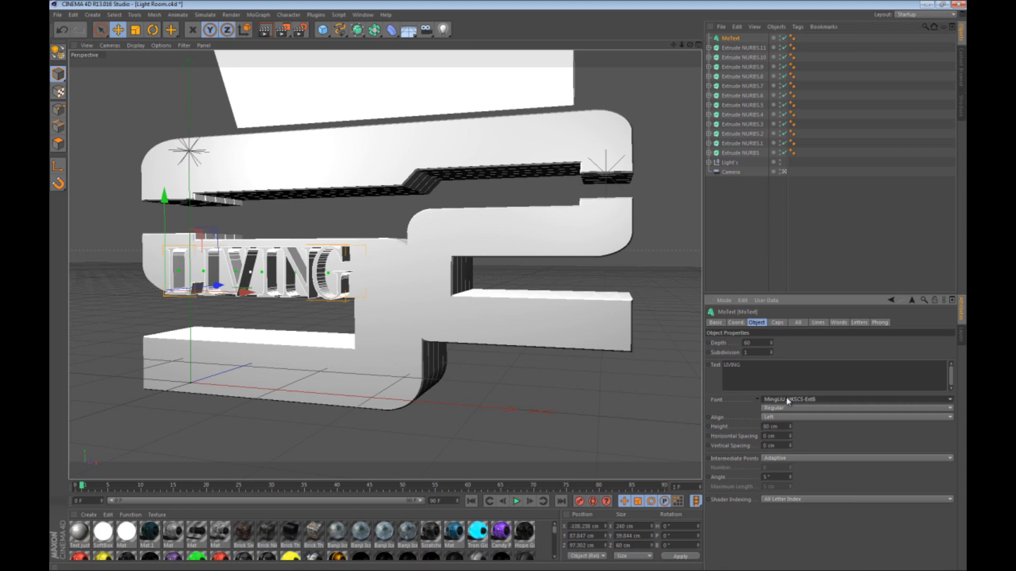
pyautogui.click(787, 398)
pyautogui.scroll(-2, 786, 398)
pyautogui.click(787, 397)
# Step: Step through more fonts for the LIVING text and try ELLIS
pyautogui.press('Down')
pyautogui.press('Down')
pyautogui.press('Down')
pyautogui.press('Down')
pyautogui.press('Down')
pyautogui.press('Down')
pyautogui.click(786, 399)
pyautogui.click(787, 400)
pyautogui.press('Down')
pyautogui.press('Down')
pyautogui.press('Down')
pyautogui.press('Down')
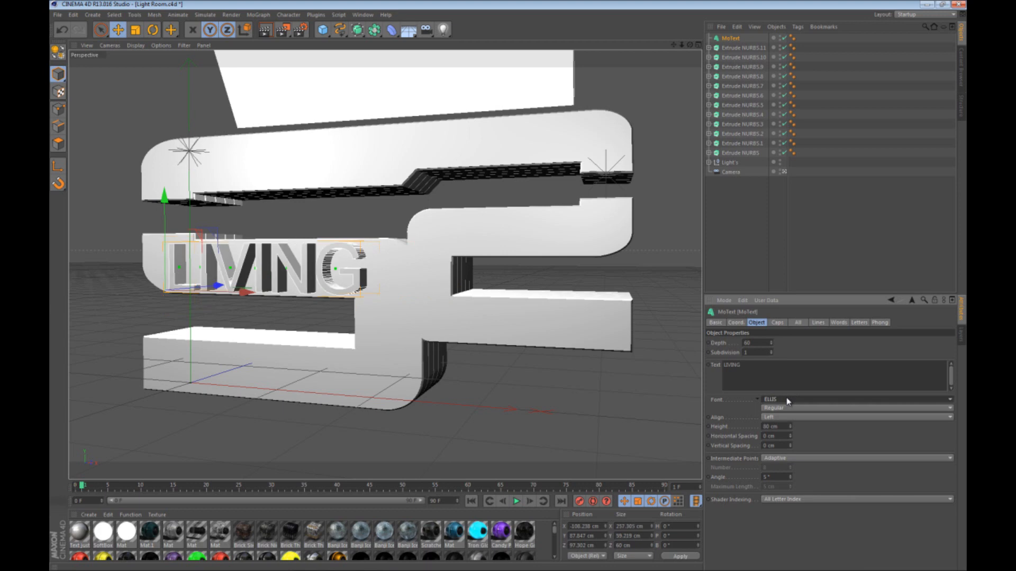
# Step: Try the EXCELSIOR SANS, FFF condensed and GASMASK fonts on the LIVING text
pyautogui.click(786, 399)
pyautogui.click(786, 399)
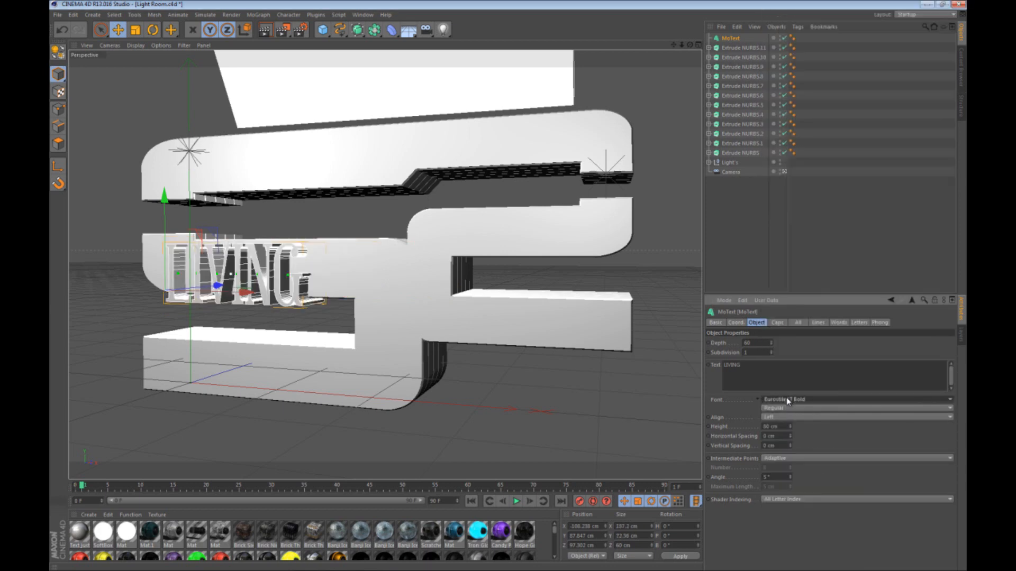
pyautogui.press('Up')
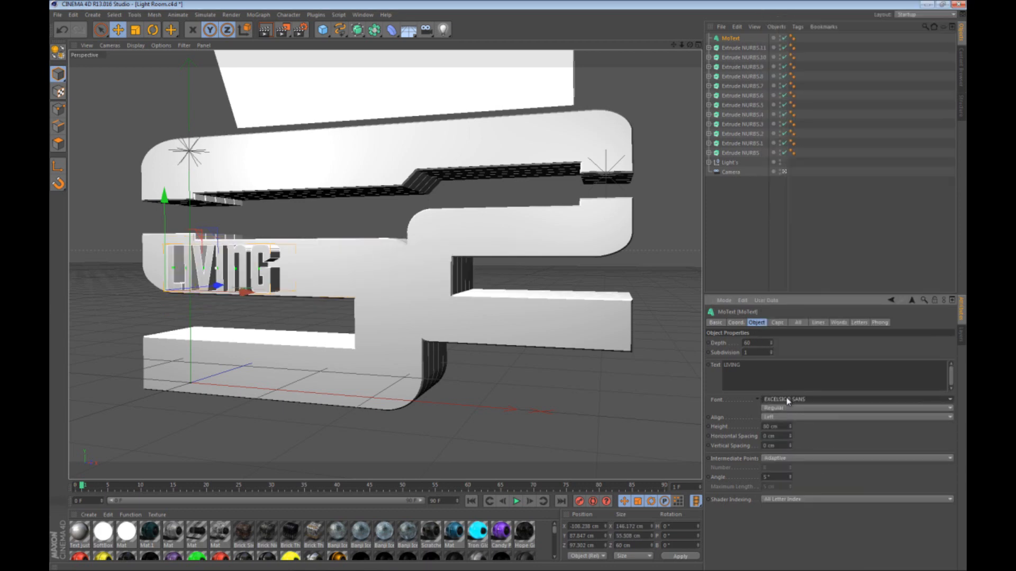
pyautogui.click(787, 398)
pyautogui.scroll(-5, 786, 398)
pyautogui.click(786, 398)
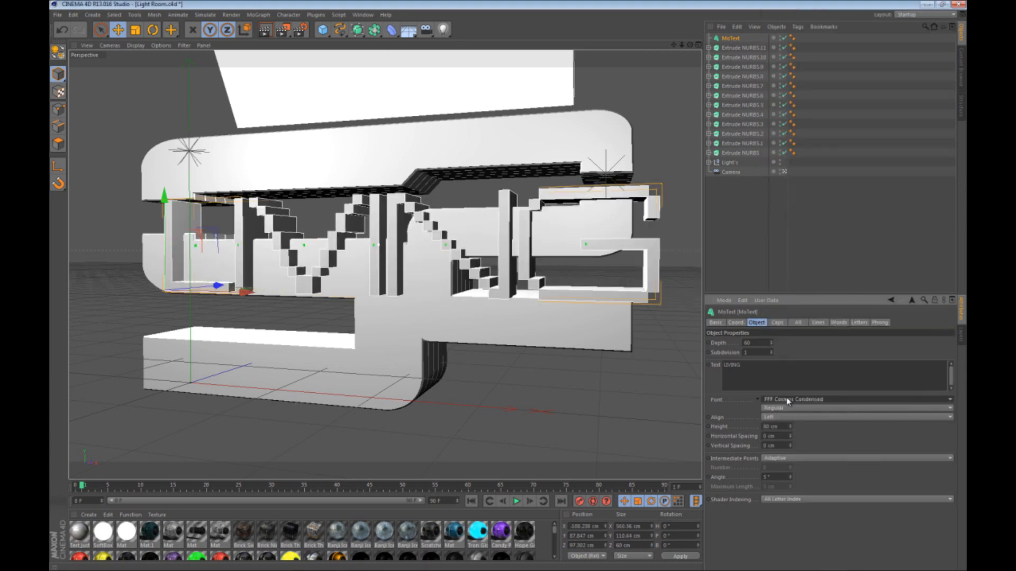
pyautogui.click(787, 400)
pyautogui.scroll(-5, 786, 399)
pyautogui.click(787, 399)
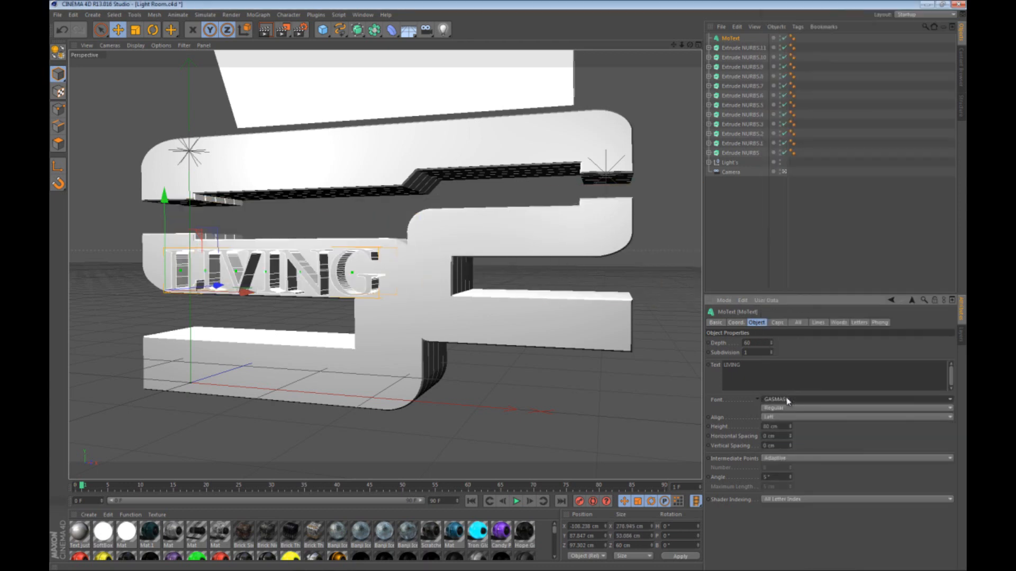
# Step: Change the LIVING text's font to Gill Sans MT Ultra Bold, trying the fonts after GASMASK on the way
pyautogui.press('Down')
pyautogui.press('Down')
pyautogui.press('Down')
pyautogui.press('Down')
pyautogui.press('Down')
pyautogui.press('Down')
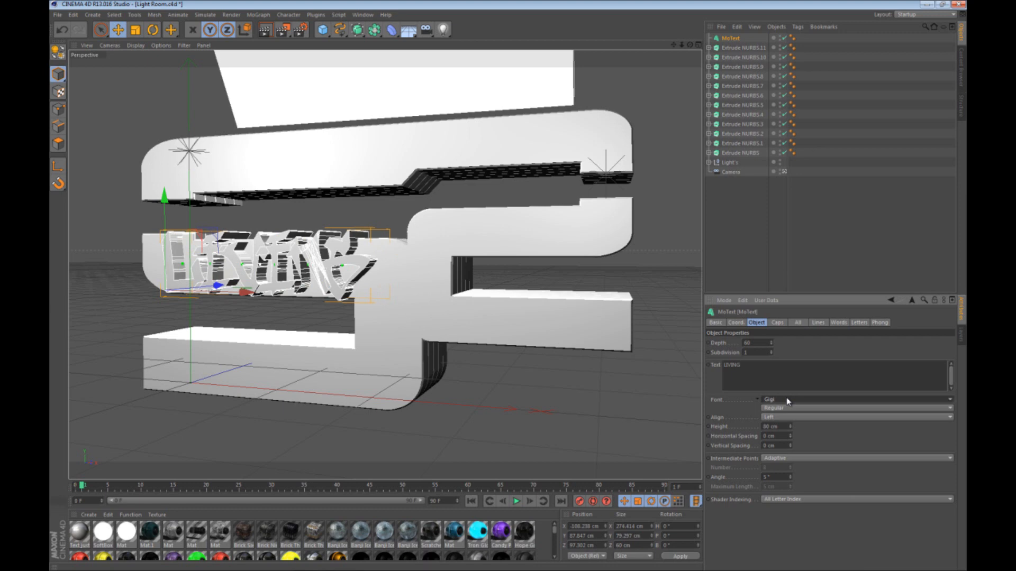
pyautogui.press('Down')
pyautogui.press('Down')
pyautogui.press('Down')
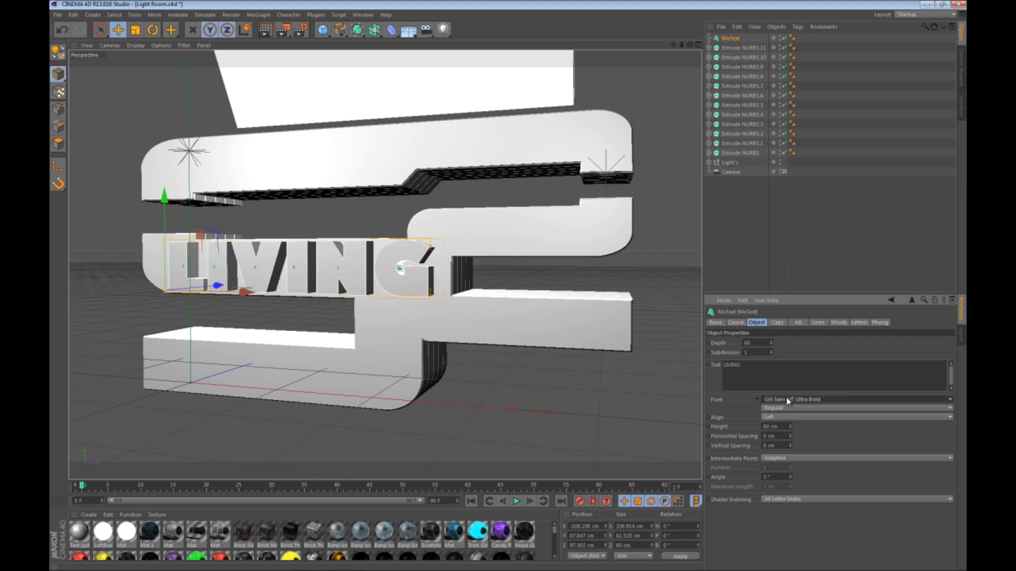
# Step: Change the LIVING text's font to Kimberley, passing over the fonts listed before it
pyautogui.press('Down')
pyautogui.press('Down')
pyautogui.press('Down')
pyautogui.press('Down')
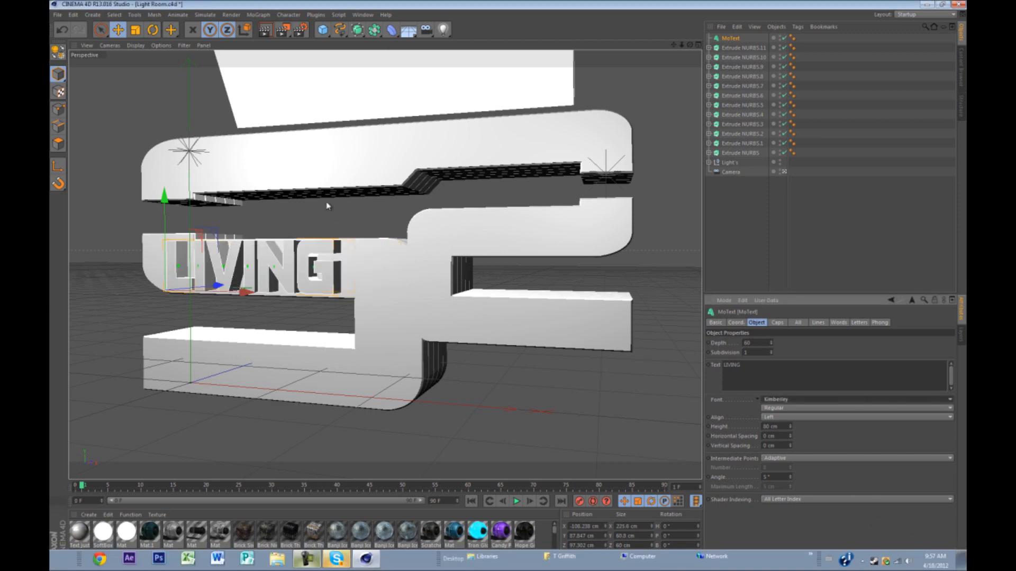
pyautogui.click(333, 221)
# Step: Set the LIVING text's height to 70 cm
pyautogui.click(730, 38)
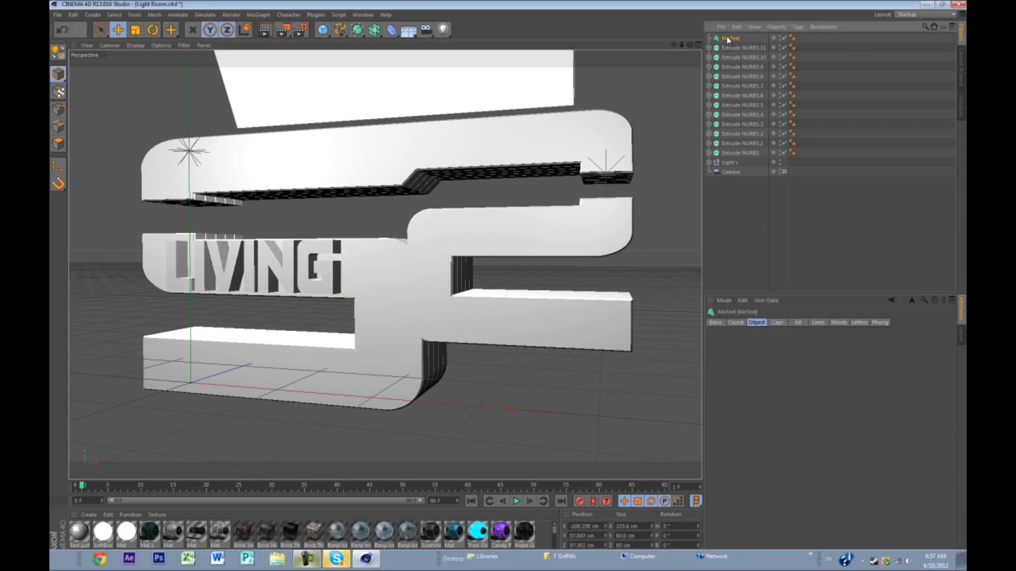
pyautogui.moveTo(791, 430); pyautogui.dragTo(782, 427)
pyautogui.write('70')
pyautogui.press('Return')
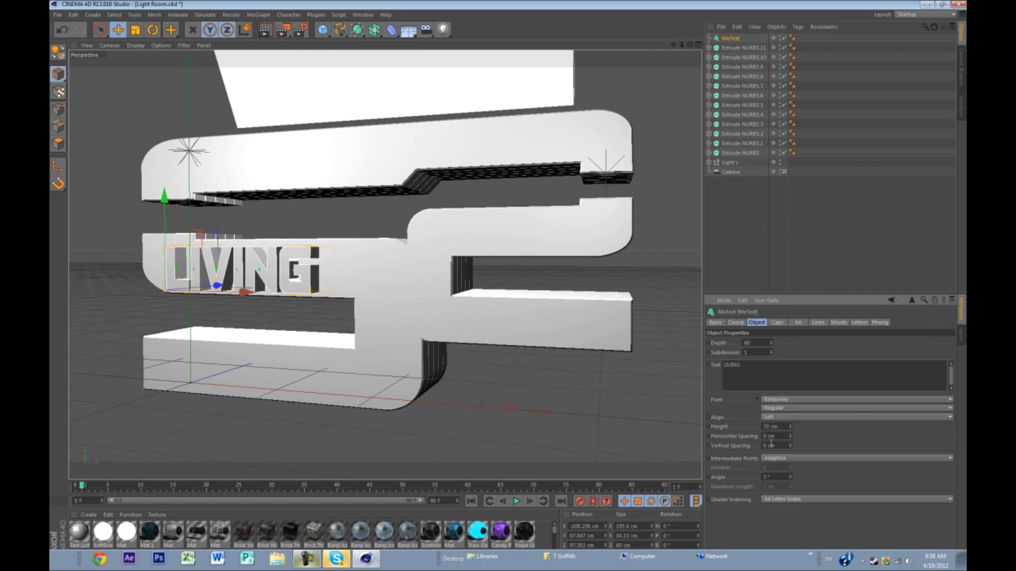
# Step: Move the LIVING text within the middle bar to about X -73 cm and Y 91 cm, fine-tuning it in the front view
pyautogui.moveTo(163, 249); pyautogui.dragTo(165, 243)
pyautogui.moveTo(252, 290); pyautogui.dragTo(279, 293)
pyautogui.middleClick(307, 289)
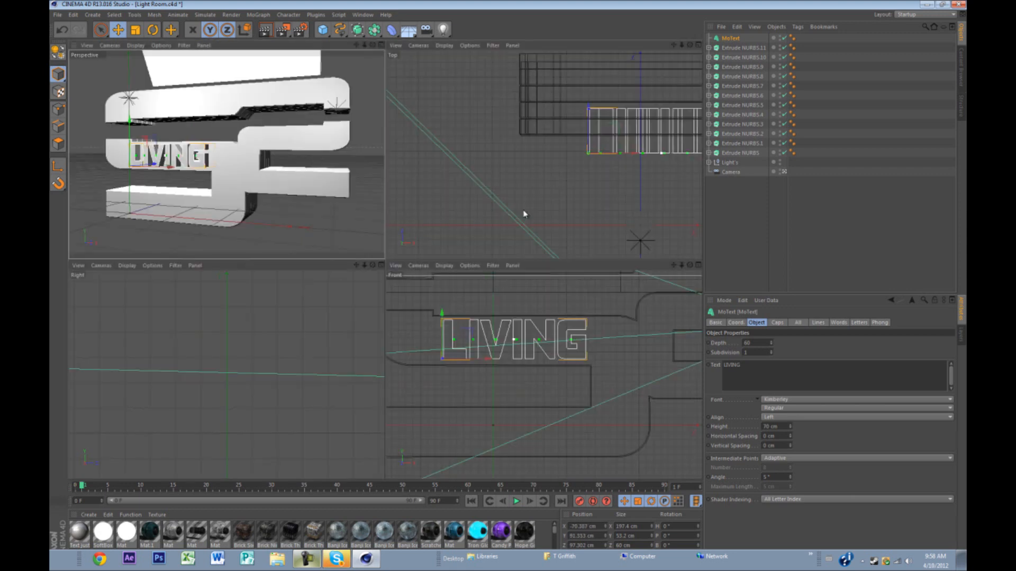
pyautogui.middleClick(486, 329)
pyautogui.scroll(-5, 486, 329)
pyautogui.moveTo(443, 286); pyautogui.dragTo(445, 284)
pyautogui.middleClick(447, 288)
# Step: Duplicate the LIVING text in place and set the copy's depth to 10
pyautogui.middleClick(291, 207)
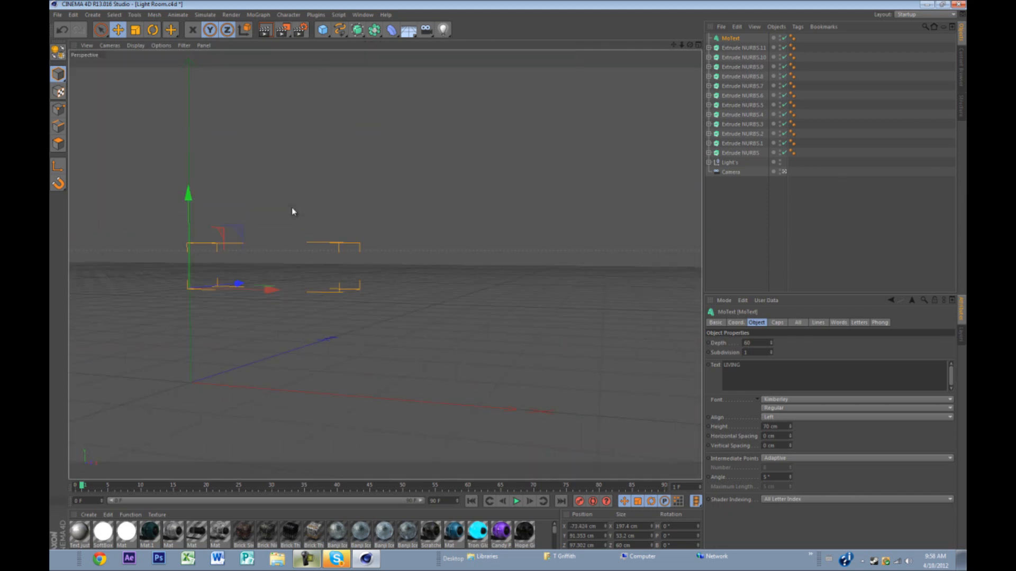
pyautogui.scroll(2, 320, 227)
pyautogui.keyDown('alt'); pyautogui.moveTo(315, 208); pyautogui.dragTo(212, 224); pyautogui.keyUp('alt')
pyautogui.hotkey('ctrl', 'c')
pyautogui.hotkey('ctrl', 'v')
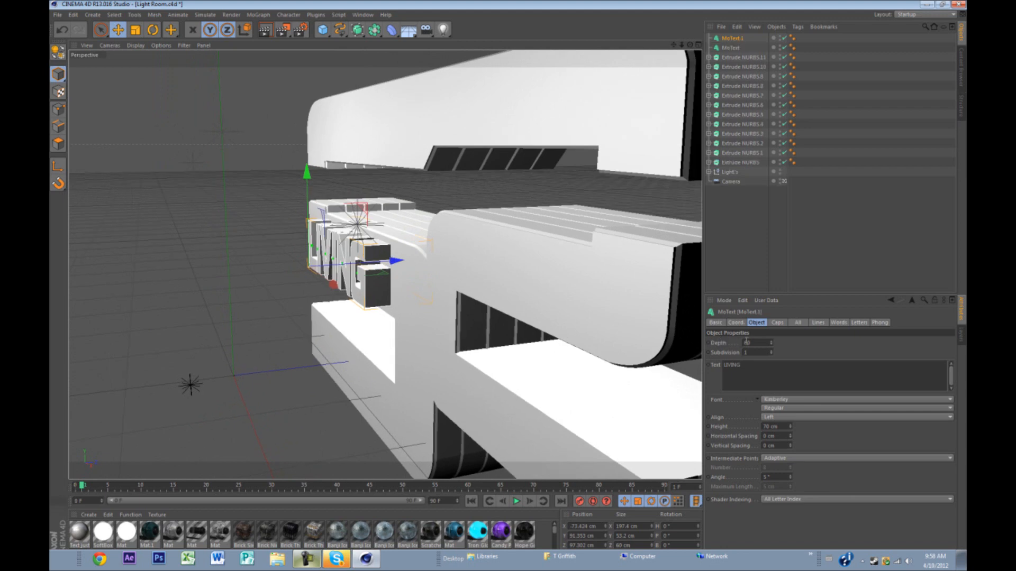
pyautogui.press('Return')
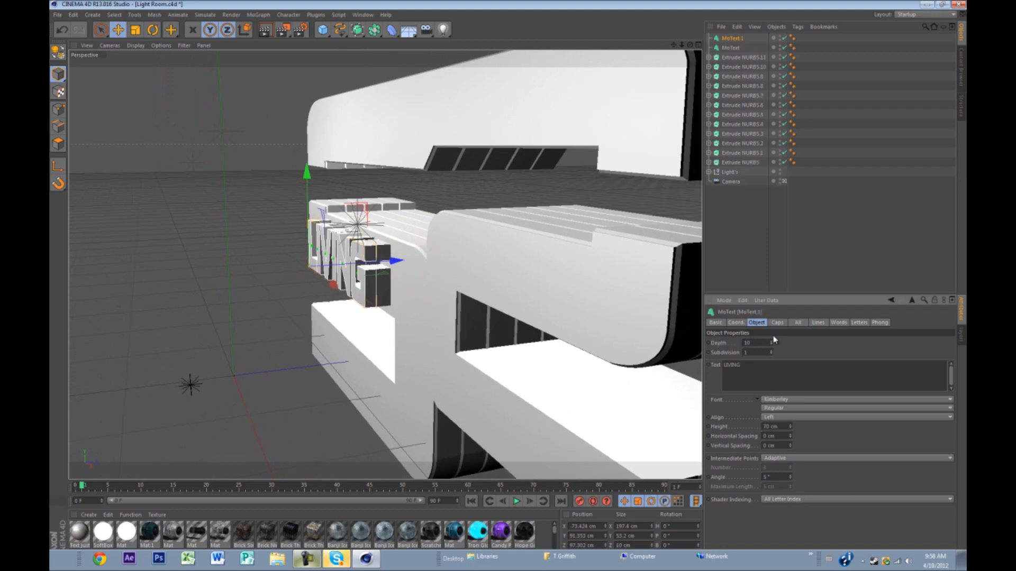
# Step: Give the thin LIVING copy a start Fillet Cap with a radius of 1 cm
pyautogui.click(776, 322)
pyautogui.click(778, 343)
pyautogui.moveTo(768, 362); pyautogui.dragTo(736, 367)
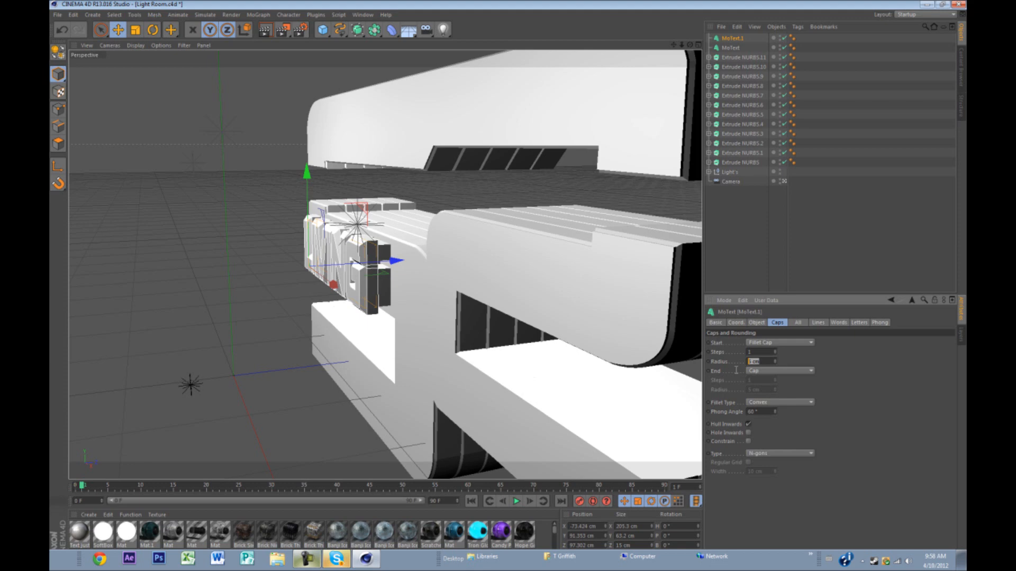
pyautogui.write('1')
pyautogui.press('Return')
# Step: Add three more copies of the bevelled LIVING slice and space them one behind another along the text's depth
pyautogui.scroll(2, 373, 250)
pyautogui.scroll(2, 373, 250)
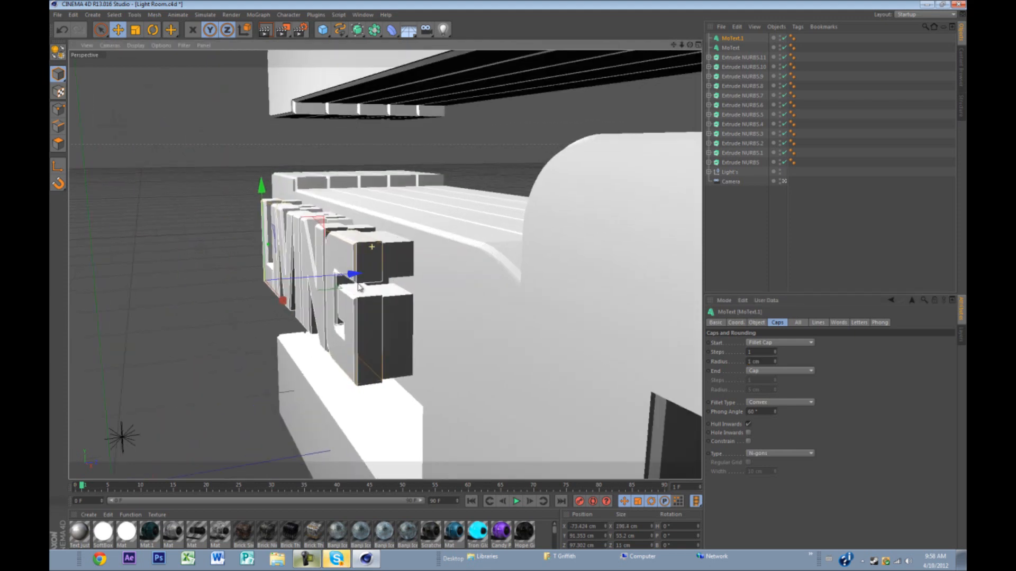
pyautogui.keyDown('ctrl'); pyautogui.moveTo(353, 278); pyautogui.dragTo(355, 278); pyautogui.keyUp('ctrl')
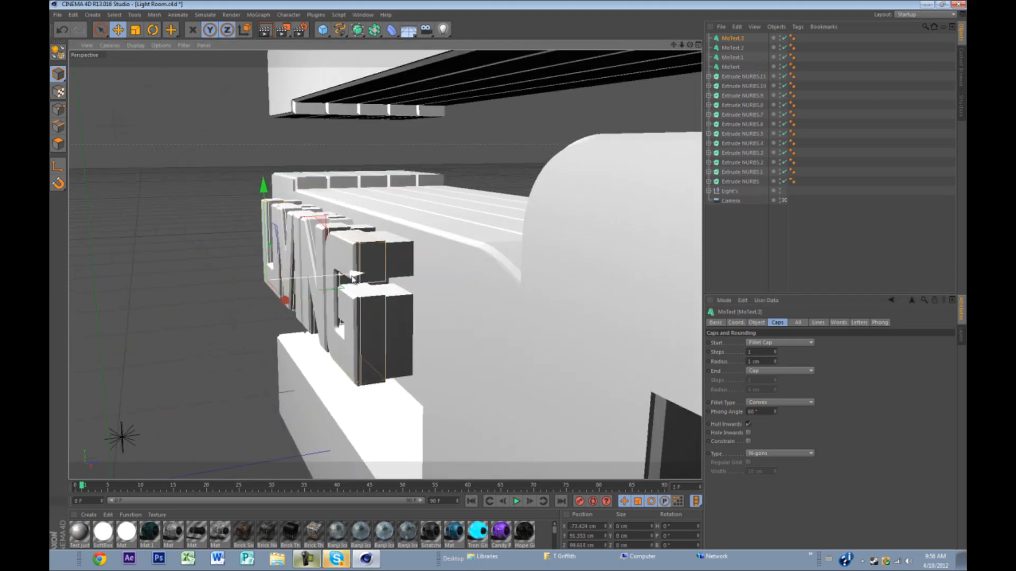
pyautogui.hotkey('ctrl', 'z')
pyautogui.moveTo(355, 275); pyautogui.dragTo(393, 276)
pyautogui.hotkey('ctrl', 'z')
pyautogui.hotkey('ctrl', 'v')
pyautogui.hotkey('ctrl', 'c')
pyautogui.hotkey('ctrl', 'v')
pyautogui.hotkey('ctrl', 'v')
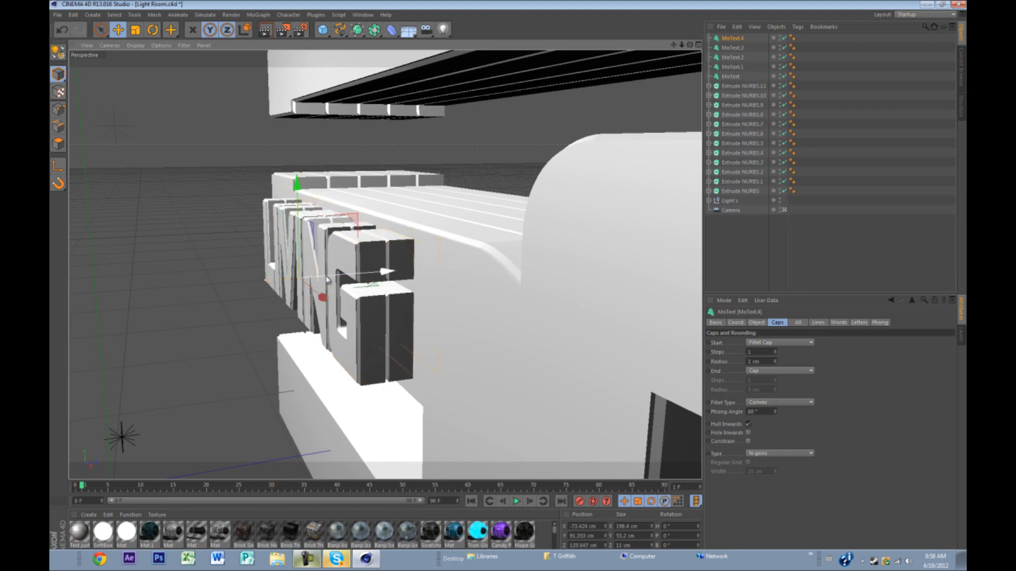
# Step: Apply the textured grey Mat material to every Extrude NURBS slice and every LIVING text object
pyautogui.click(226, 276)
pyautogui.keyDown('alt'); pyautogui.moveTo(223, 281); pyautogui.dragTo(347, 248); pyautogui.keyUp('alt')
pyautogui.scroll(-8, 308, 266)
pyautogui.scroll(3, 326, 285)
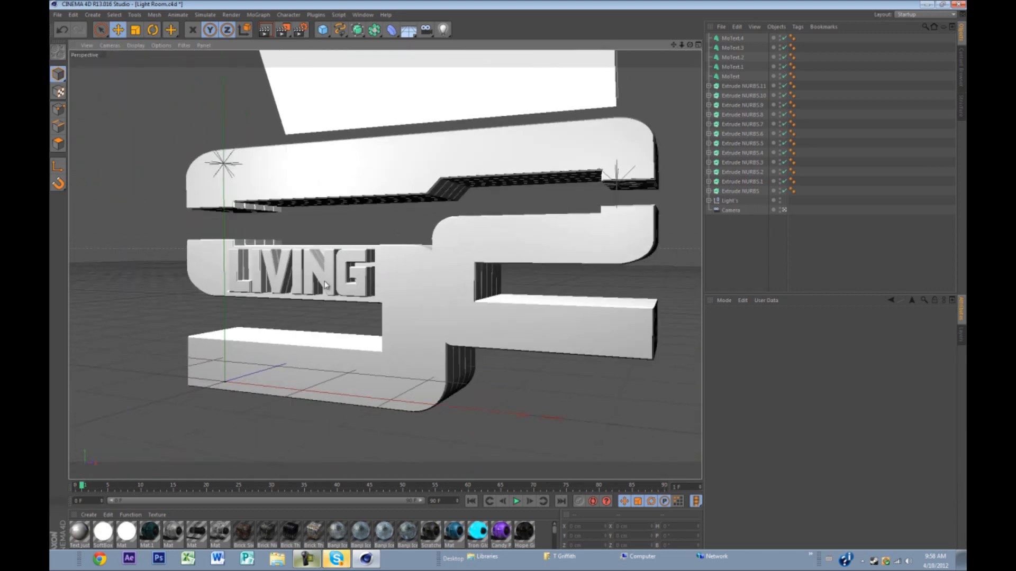
pyautogui.click(178, 535)
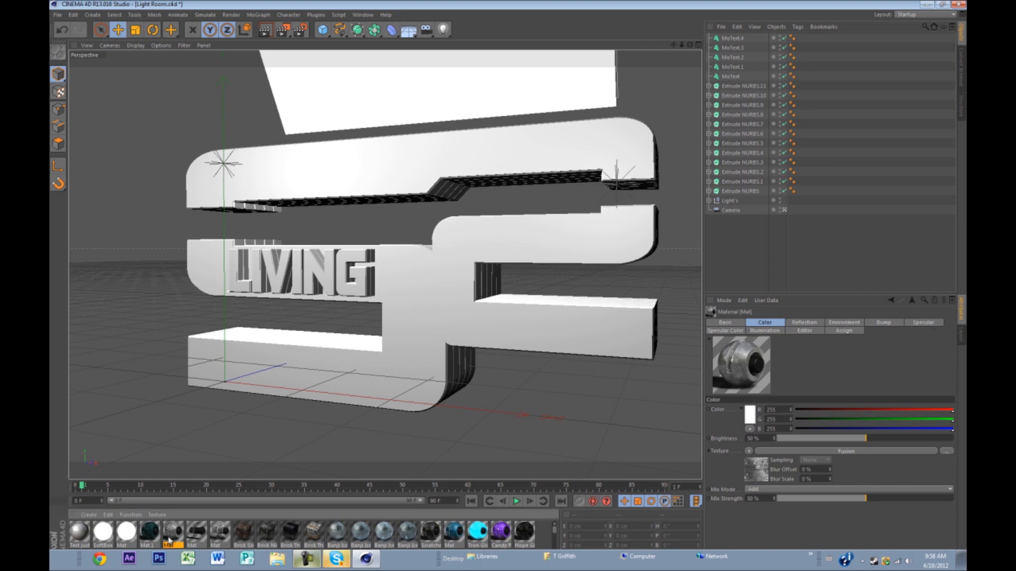
pyautogui.moveTo(239, 433); pyautogui.dragTo(317, 367)
pyautogui.keyDown('ctrl'); pyautogui.moveTo(802, 181); pyautogui.dragTo(802, 192); pyautogui.keyUp('ctrl')
pyautogui.keyDown('ctrl'); pyautogui.moveTo(802, 191); pyautogui.dragTo(802, 163); pyautogui.keyUp('ctrl')
pyautogui.keyDown('ctrl'); pyautogui.moveTo(802, 163); pyautogui.dragTo(802, 37); pyautogui.keyUp('ctrl')
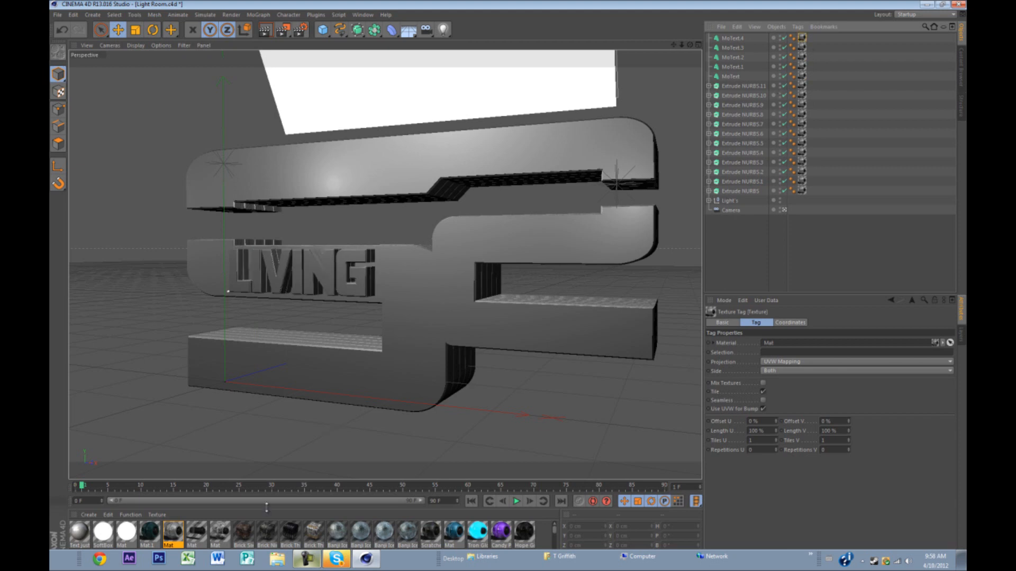
# Step: Add the Banji Ice Electric material to Extrude NURBS.4 and .5 and copy it to Extrude NURBS.9 and .10
pyautogui.click(339, 533)
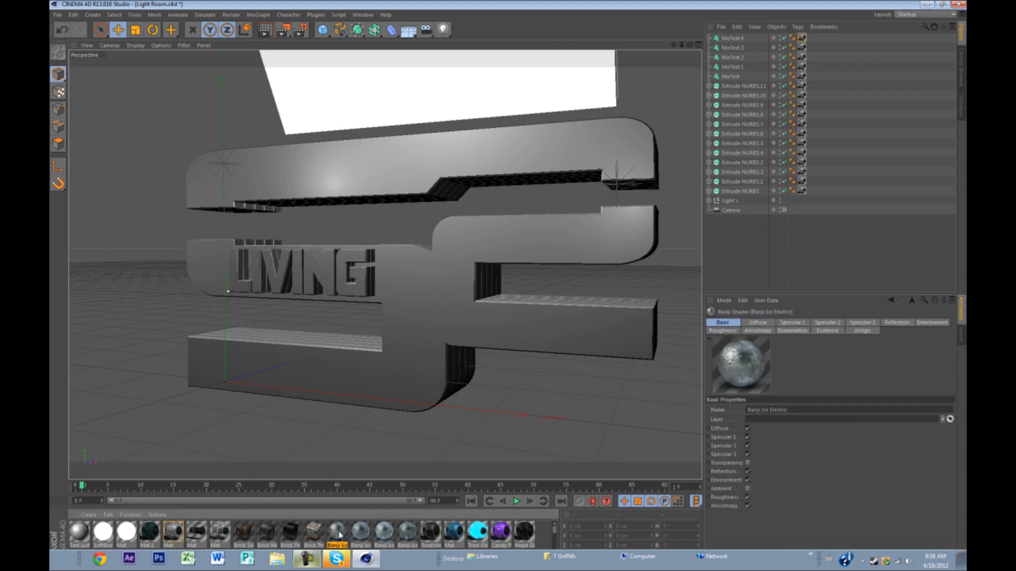
pyautogui.moveTo(471, 342); pyautogui.dragTo(740, 71)
pyautogui.moveTo(755, 160); pyautogui.dragTo(812, 152)
pyautogui.keyDown('alt'); pyautogui.moveTo(640, 222); pyautogui.dragTo(613, 253); pyautogui.keyUp('alt')
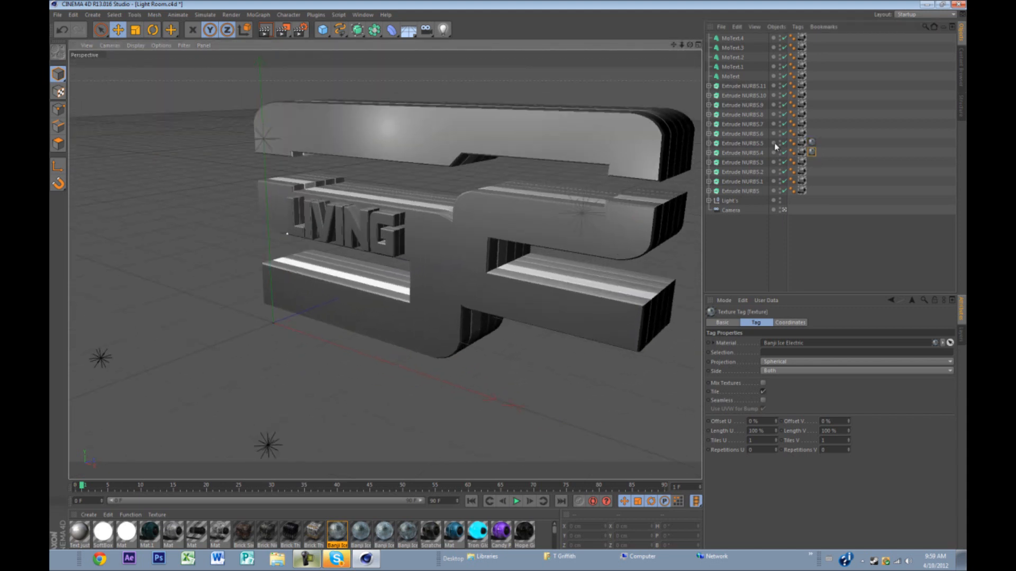
pyautogui.keyDown('shift'); pyautogui.click(813, 144); pyautogui.keyUp('shift')
pyautogui.keyDown('ctrl'); pyautogui.moveTo(813, 100); pyautogui.dragTo(815, 97); pyautogui.keyUp('ctrl')
pyautogui.click(219, 333)
pyautogui.keyDown('alt'); pyautogui.moveTo(219, 332); pyautogui.dragTo(326, 281); pyautogui.keyUp('alt')
pyautogui.scroll(-1, 326, 281)
pyautogui.keyDown('alt'); pyautogui.moveTo(326, 281); pyautogui.dragTo(297, 281, button='middle'); pyautogui.keyUp('alt')
pyautogui.click(738, 40)
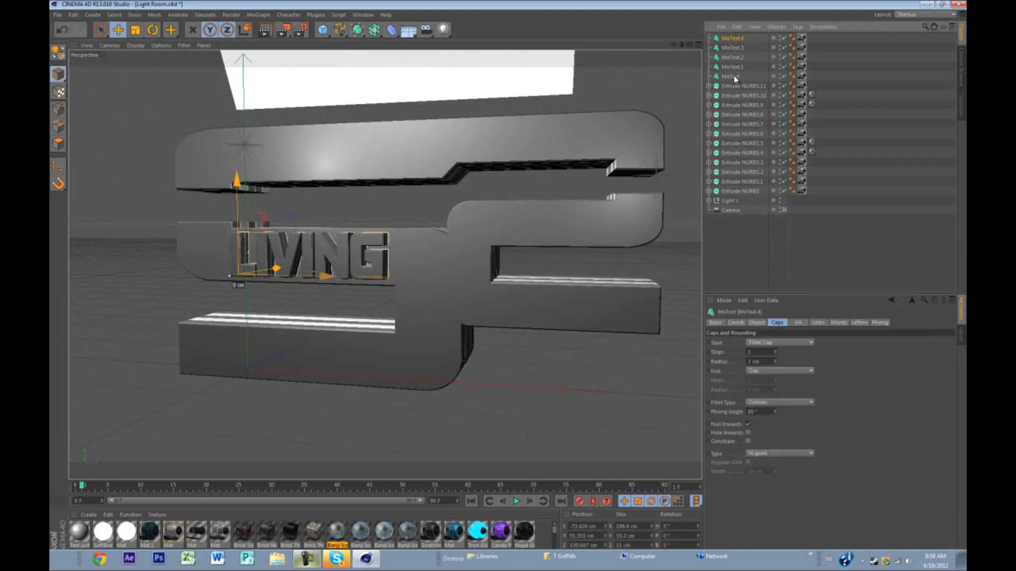
pyautogui.keyDown('shift'); pyautogui.click(731, 77); pyautogui.keyUp('shift')
pyautogui.click(776, 27)
# Step: Select all text and Extrude NURBS objects and break them into 18 pieces each with the Thrausi plug-in
pyautogui.click(731, 41)
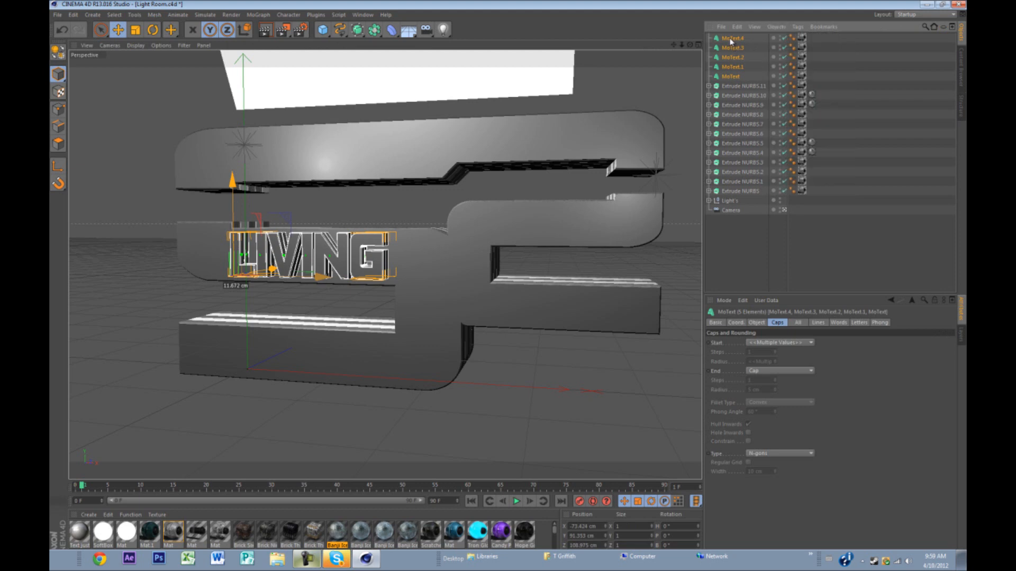
pyautogui.keyDown('shift'); pyautogui.click(731, 191); pyautogui.keyUp('shift')
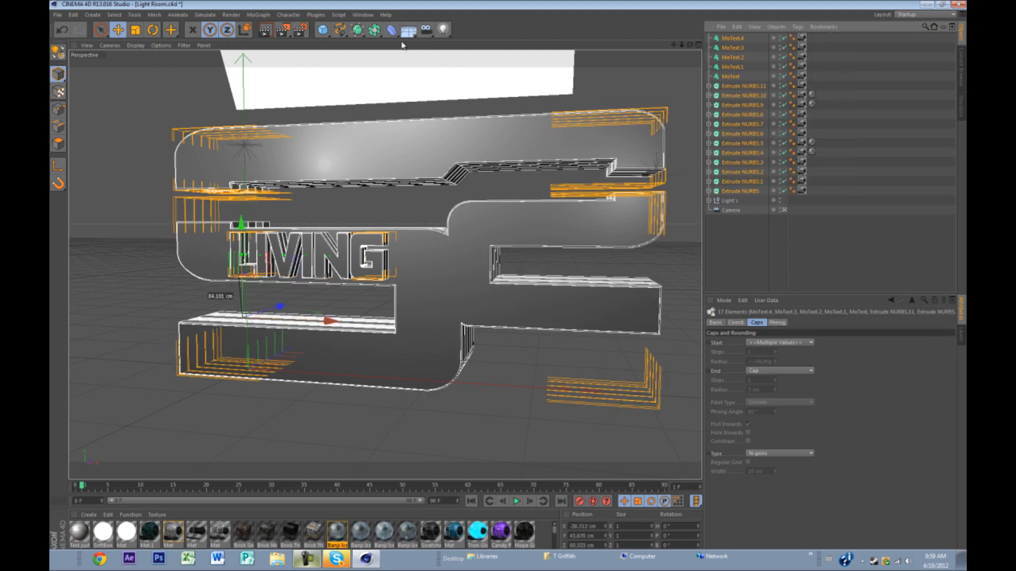
pyautogui.click(314, 16)
pyautogui.moveTo(324, 40)
pyautogui.click(413, 46)
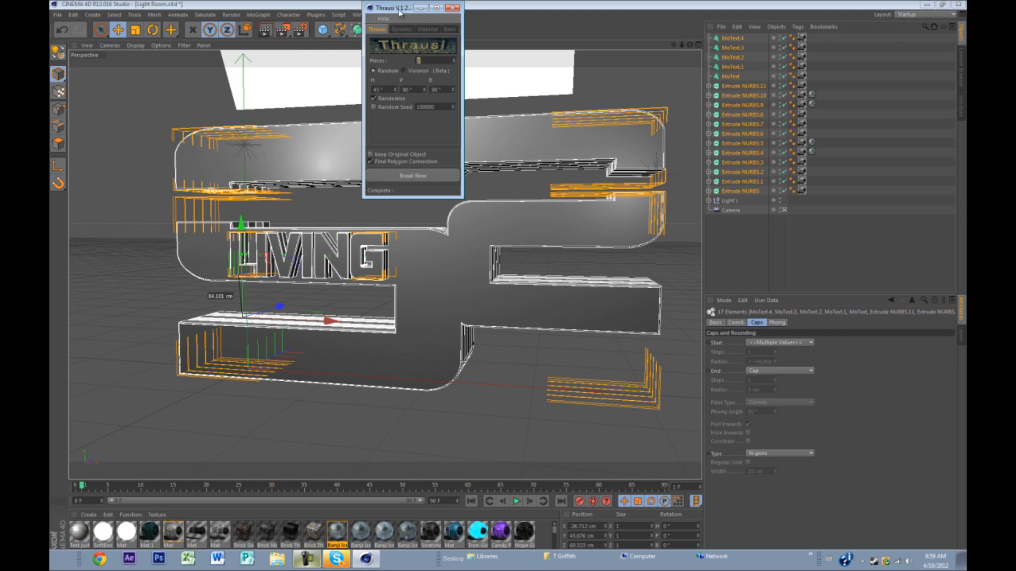
pyautogui.moveTo(400, 11); pyautogui.dragTo(394, 13)
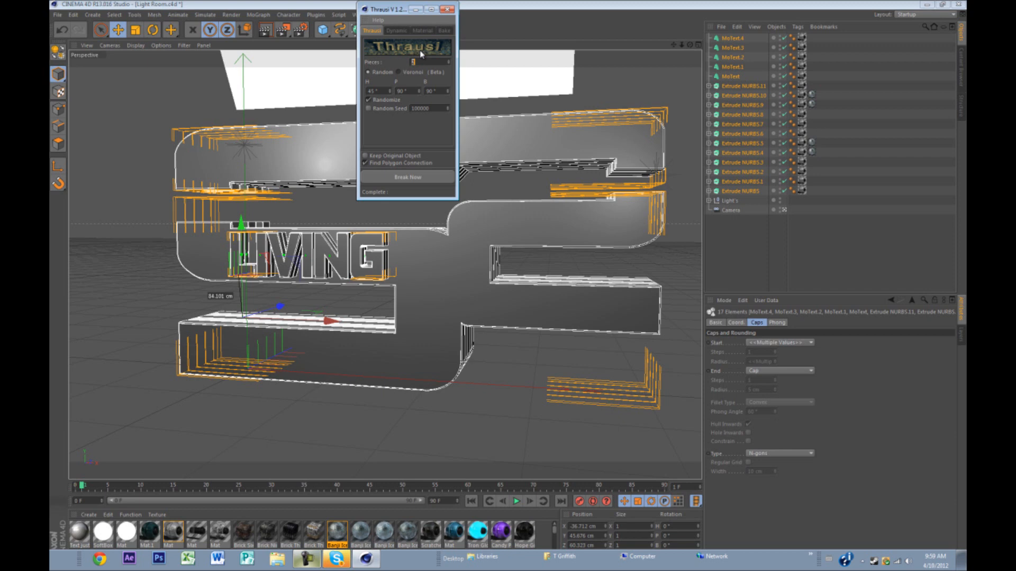
pyautogui.click(392, 176)
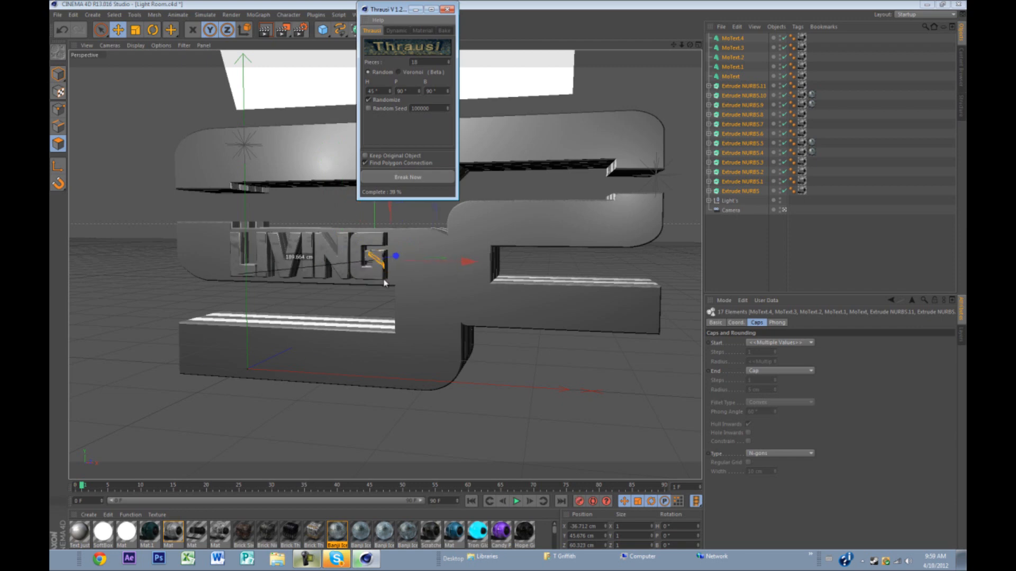
# Step: Switch to Skype, look at the BURN CHAT conversation, and close the Skype window
pyautogui.click(342, 560)
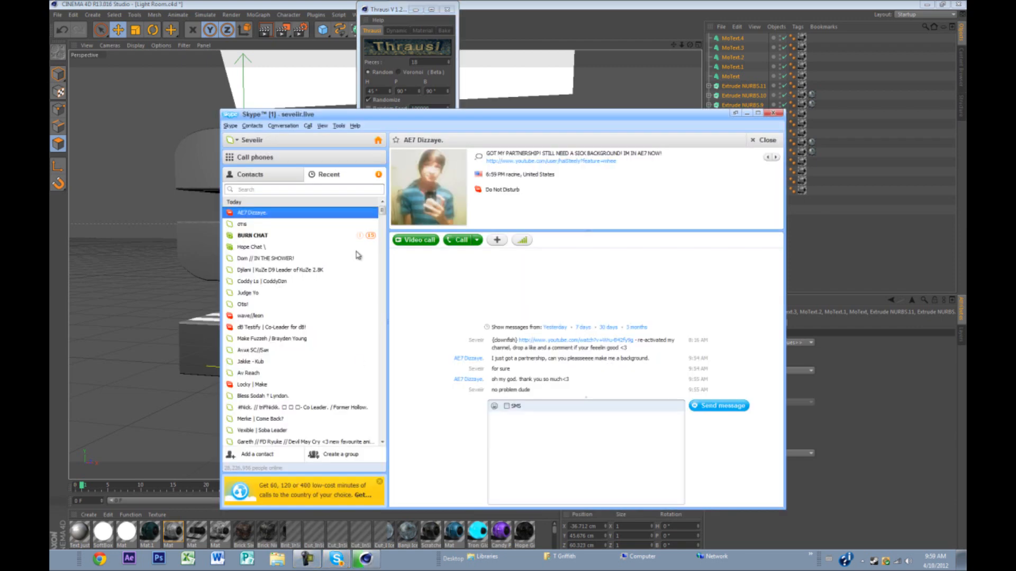
pyautogui.click(297, 235)
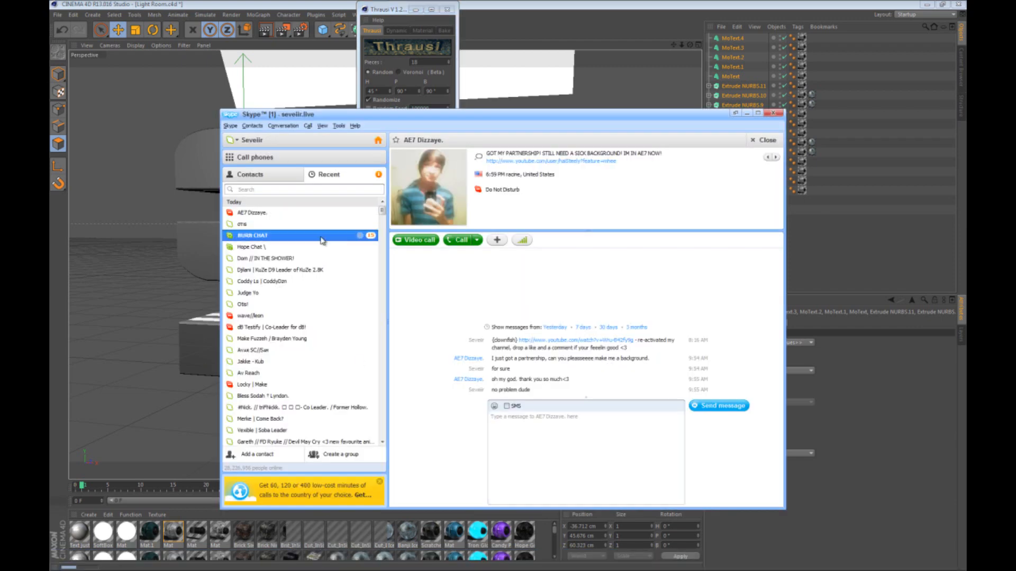
pyautogui.click(773, 113)
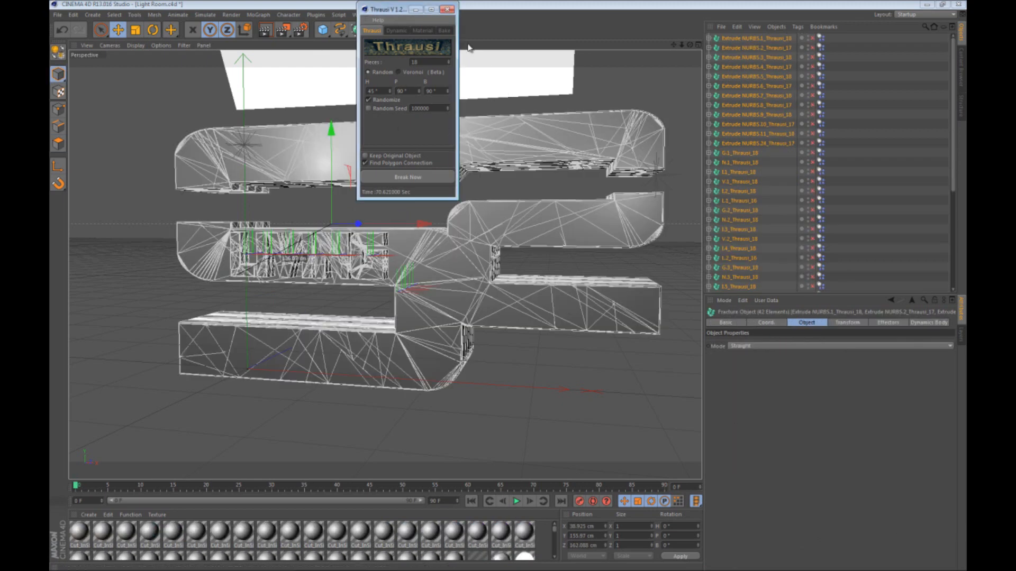
# Step: Close the Thrausi window and enable all of the generated fracture objects
pyautogui.click(447, 10)
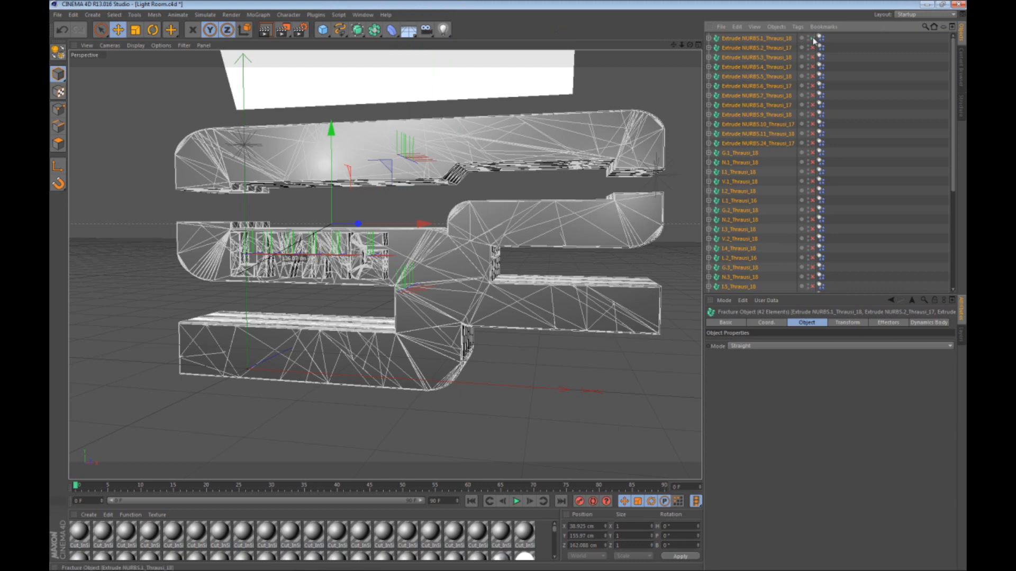
pyautogui.scroll(-5, 813, 244)
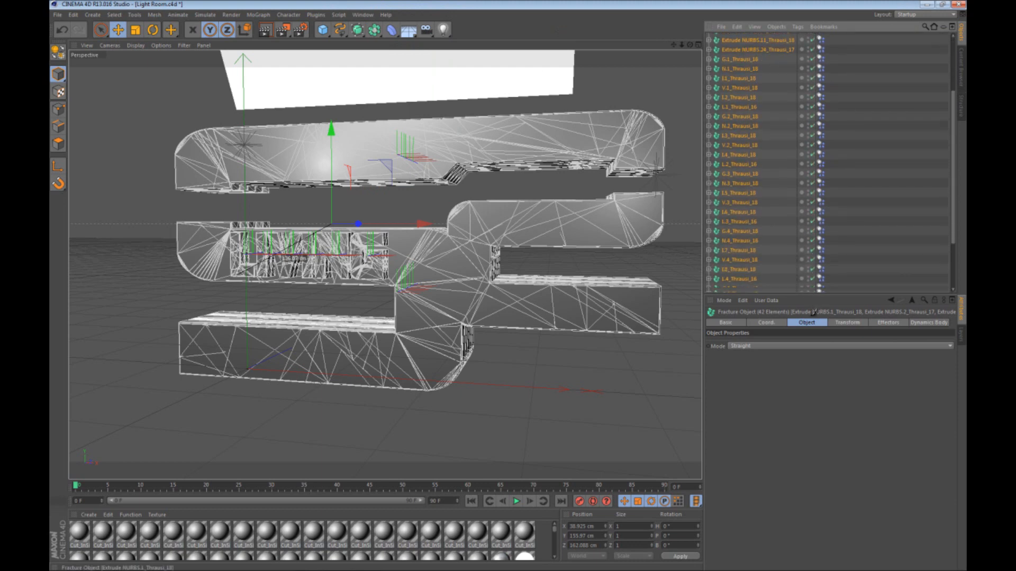
pyautogui.scroll(6, 760, 236)
# Step: Group all fracture objects of the LIVING letters, from the first G to the last L, under one null
pyautogui.click(738, 142)
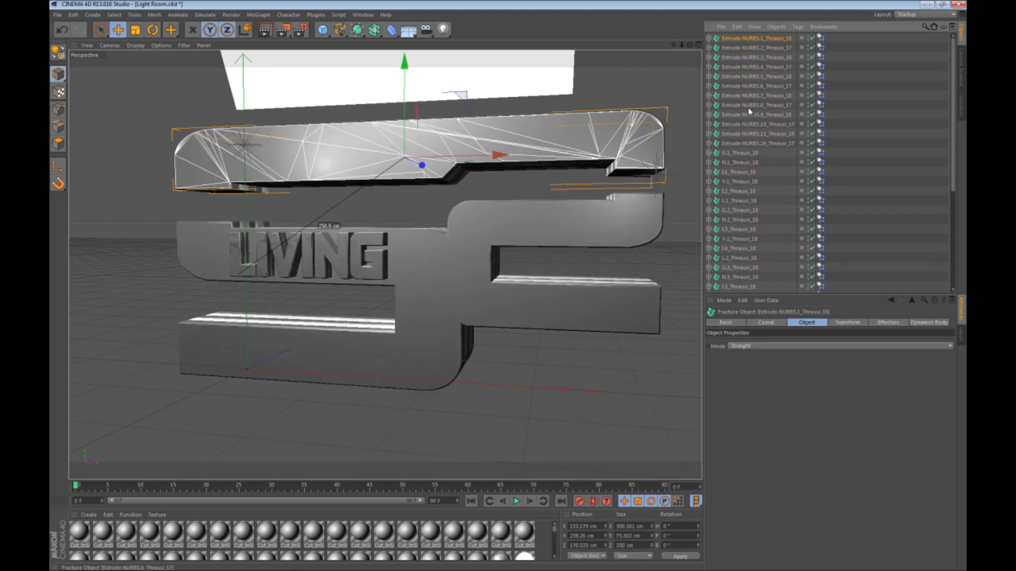
pyautogui.click(739, 152)
pyautogui.scroll(-5, 738, 150)
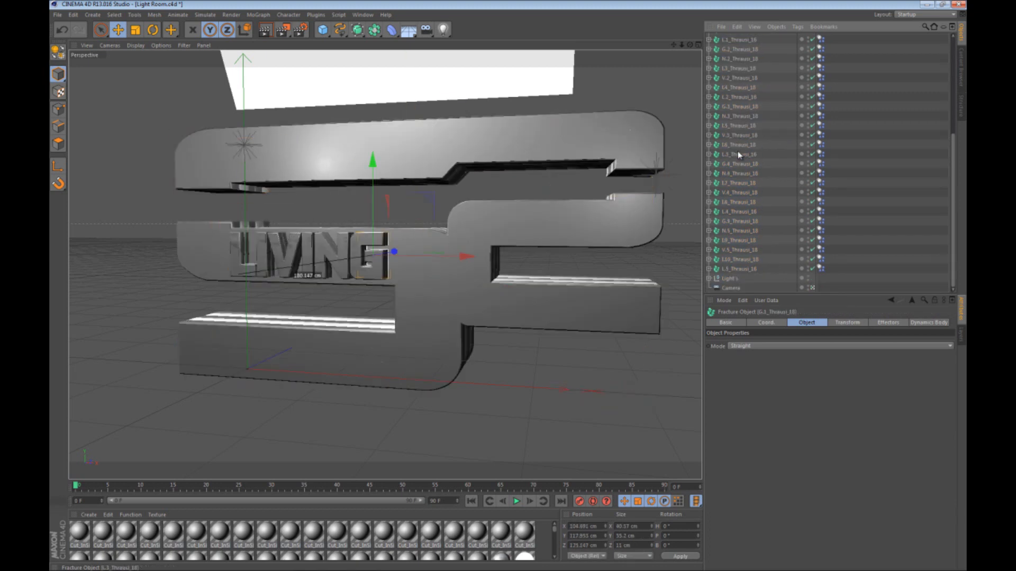
pyautogui.keyDown('shift'); pyautogui.click(737, 269); pyautogui.keyUp('shift')
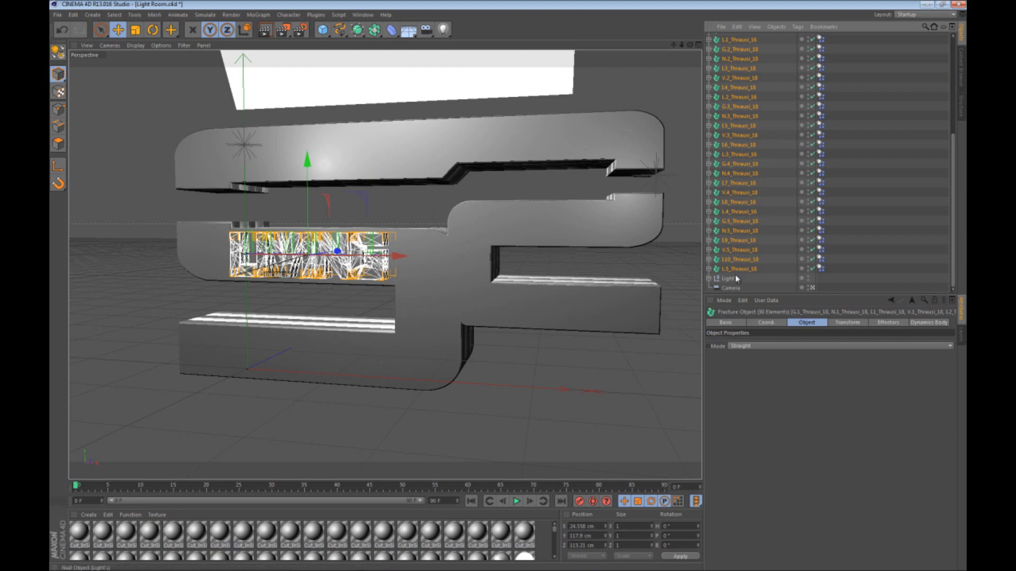
pyautogui.scroll(4, 733, 249)
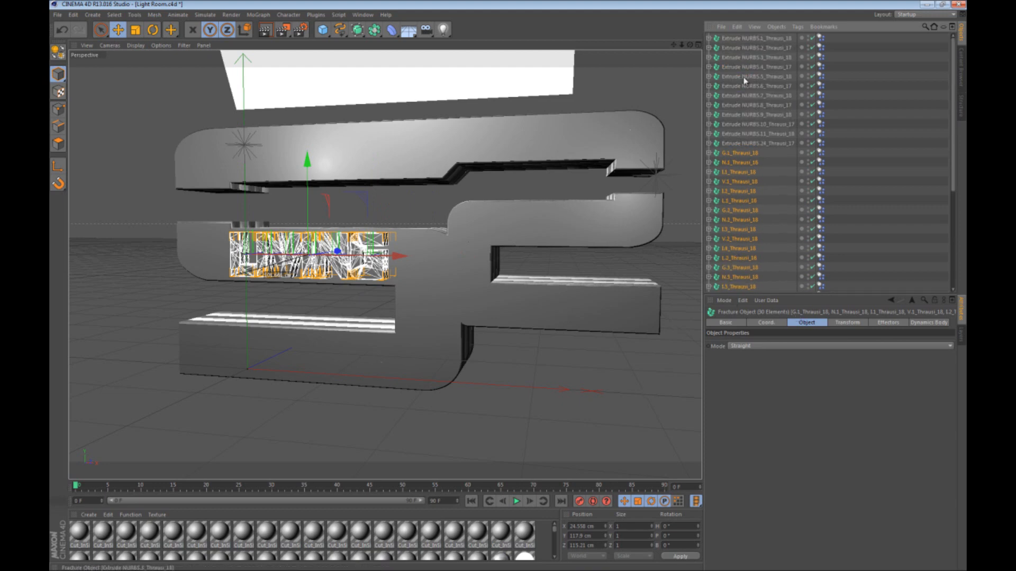
pyautogui.click(777, 27)
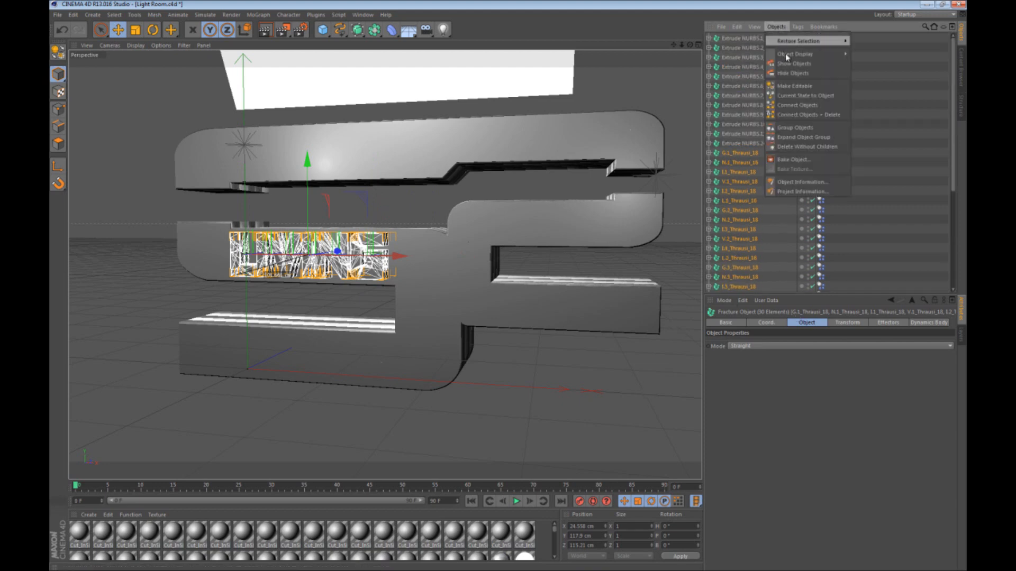
pyautogui.click(799, 128)
# Step: Group all the Extrude NURBS fracture objects of the logo under a second null
pyautogui.click(739, 143)
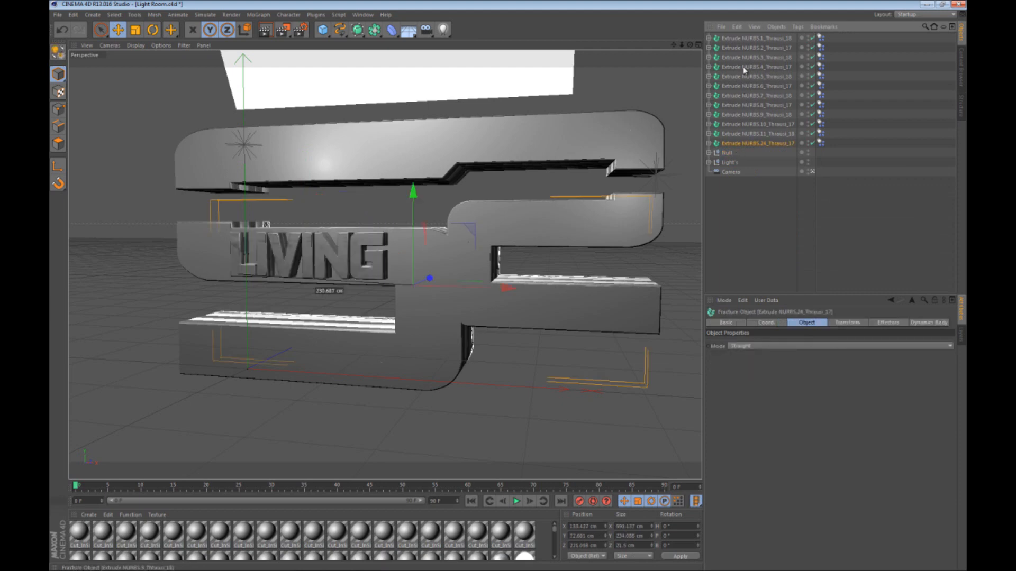
pyautogui.keyDown('shift'); pyautogui.click(737, 42); pyautogui.keyUp('shift')
pyautogui.click(777, 27)
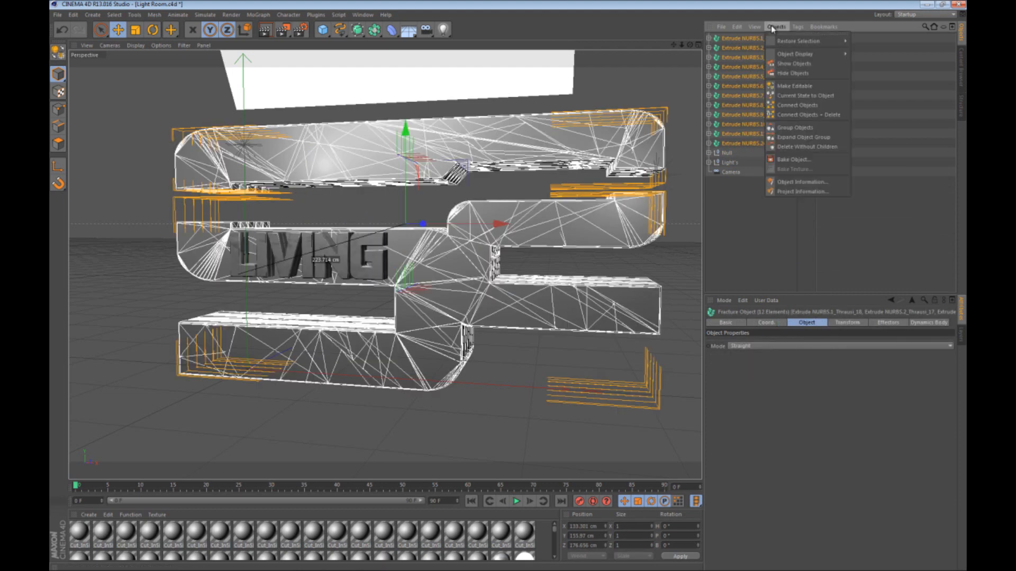
pyautogui.click(793, 127)
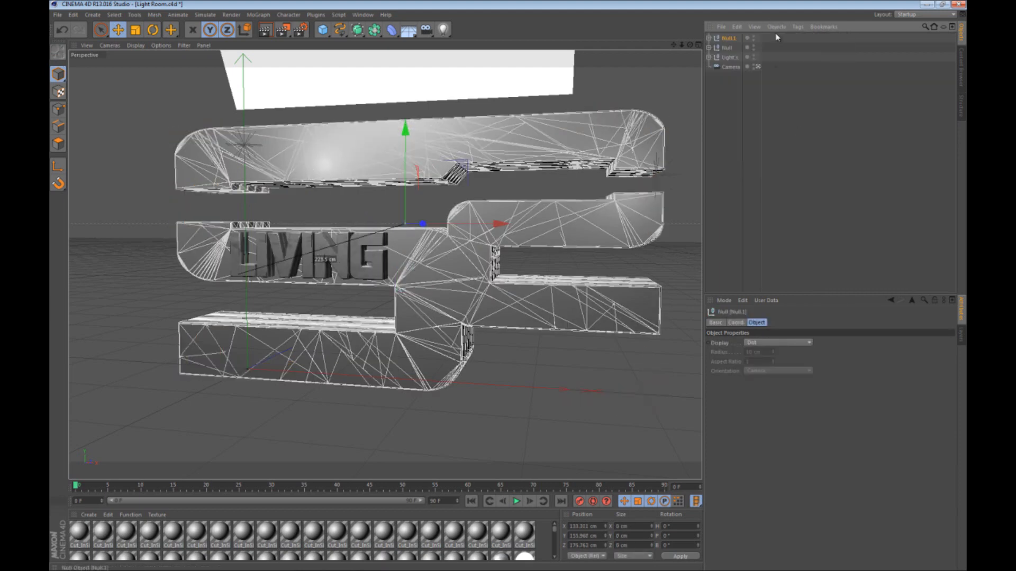
# Step: Add a Random effector to all the Extrude NURBS fracture objects and place it inside their null
pyautogui.click(709, 38)
pyautogui.click(734, 47)
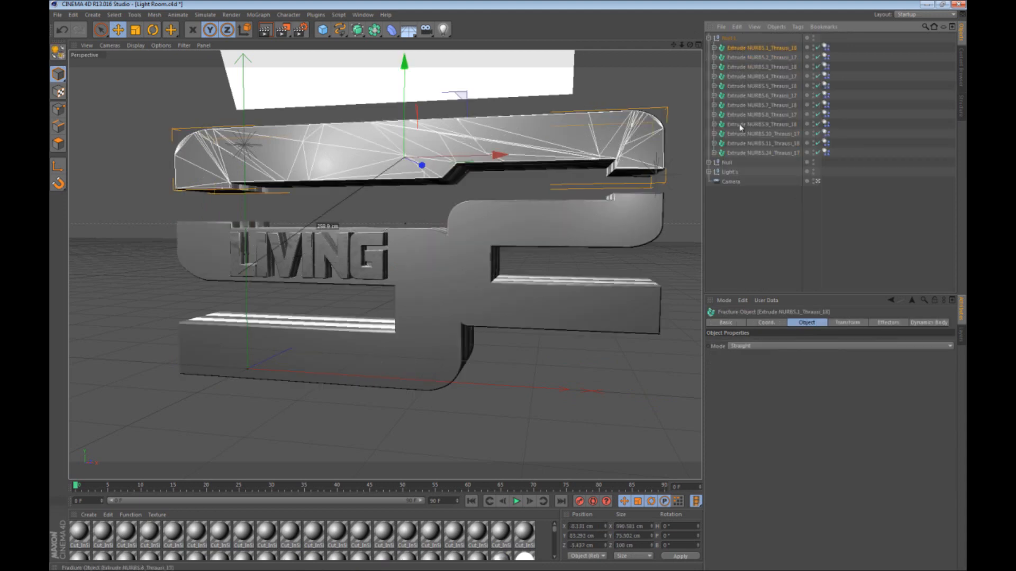
pyautogui.keyDown('shift'); pyautogui.click(738, 151); pyautogui.keyUp('shift')
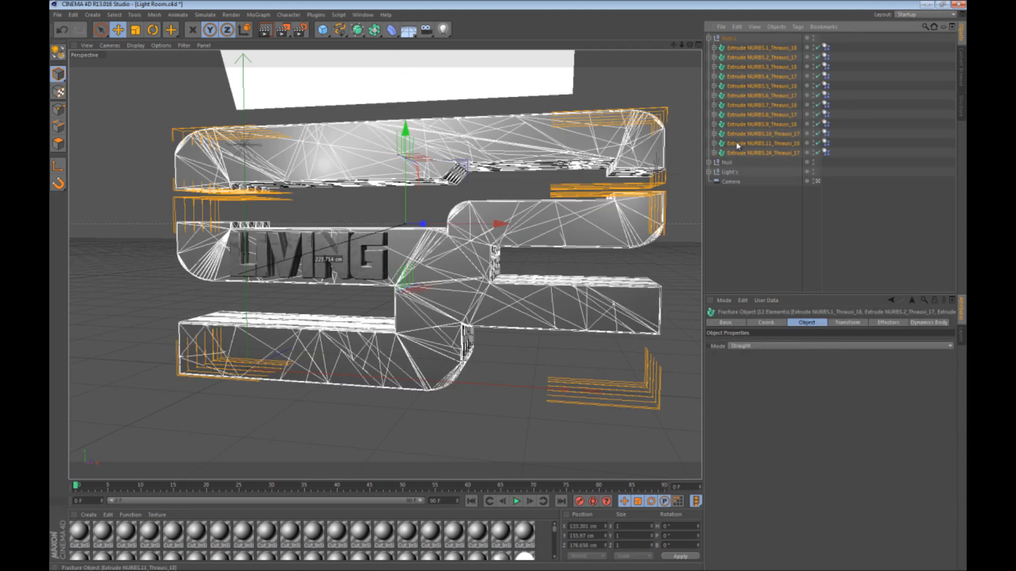
pyautogui.click(265, 15)
pyautogui.moveTo(270, 29)
pyautogui.click(335, 105)
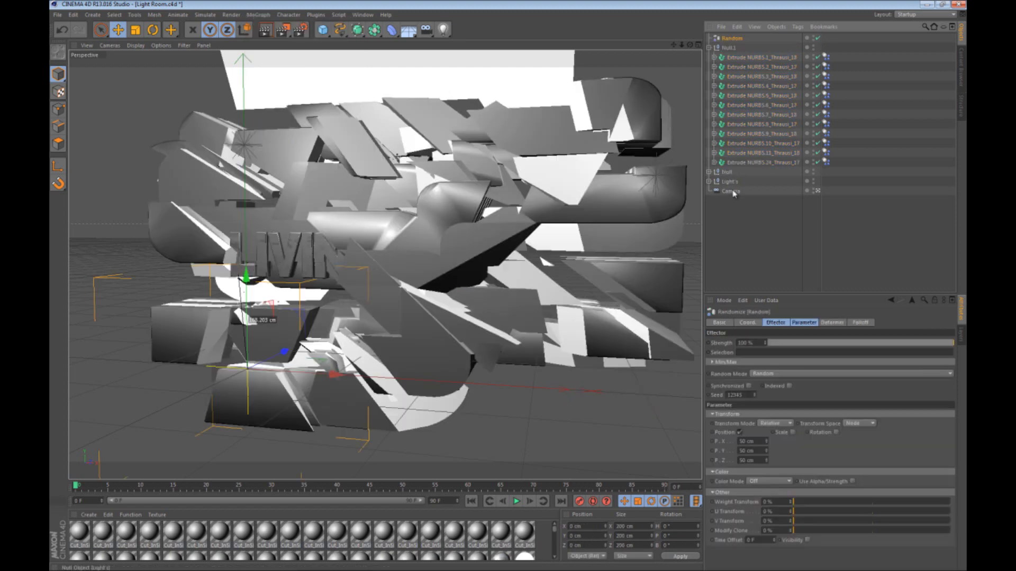
pyautogui.moveTo(728, 50); pyautogui.dragTo(729, 49)
# Step: Set the logo Random effector's deformation mode to Polygon
pyautogui.click(829, 323)
pyautogui.click(757, 343)
pyautogui.click(760, 374)
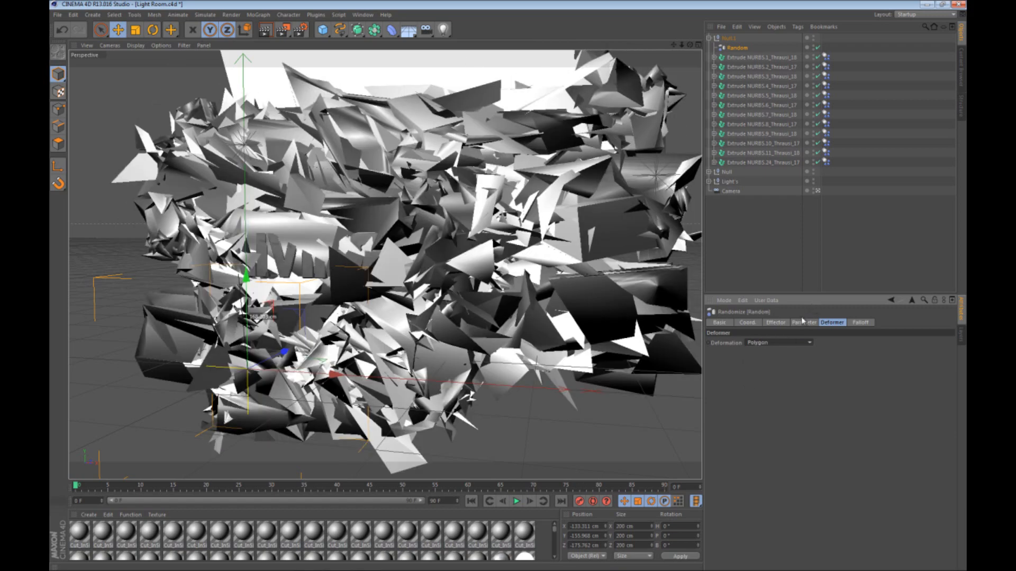
# Step: Set the logo Random effector's position offsets to X 2 cm, Y -4 cm and Z 2 cm
pyautogui.click(779, 323)
pyautogui.click(801, 323)
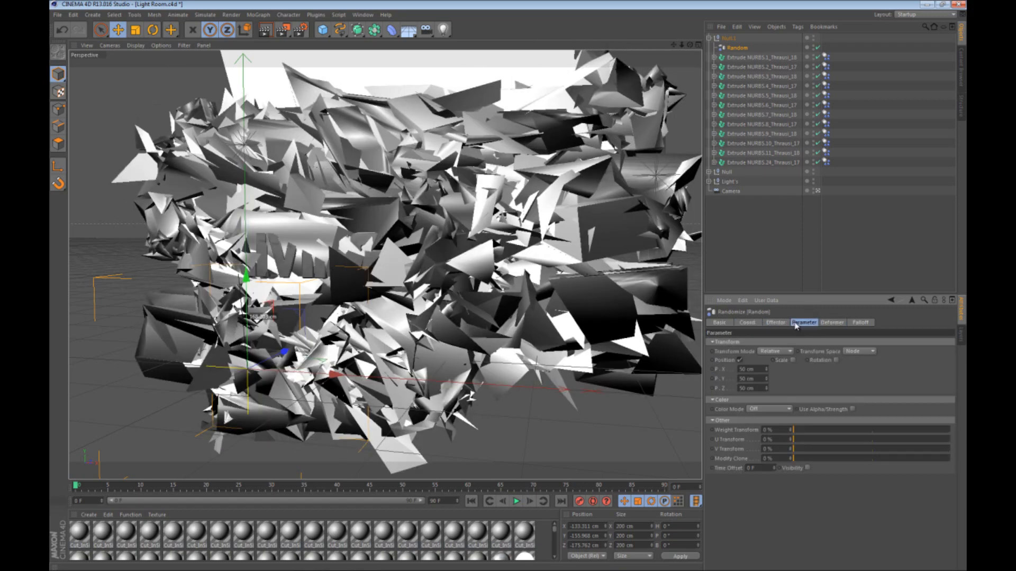
pyautogui.doubleClick(754, 378)
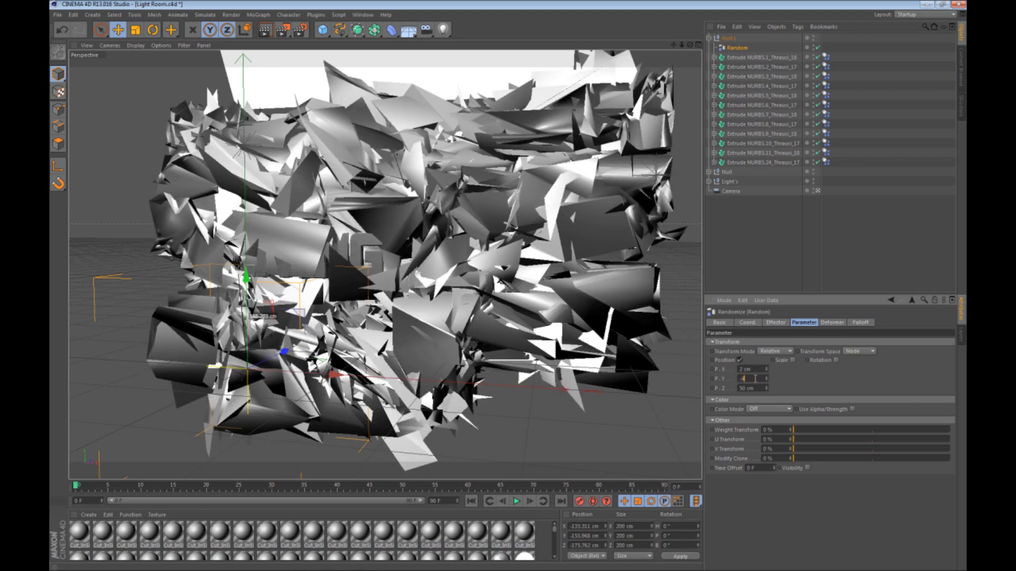
pyautogui.click(754, 389)
pyautogui.write('2')
pyautogui.press('Return')
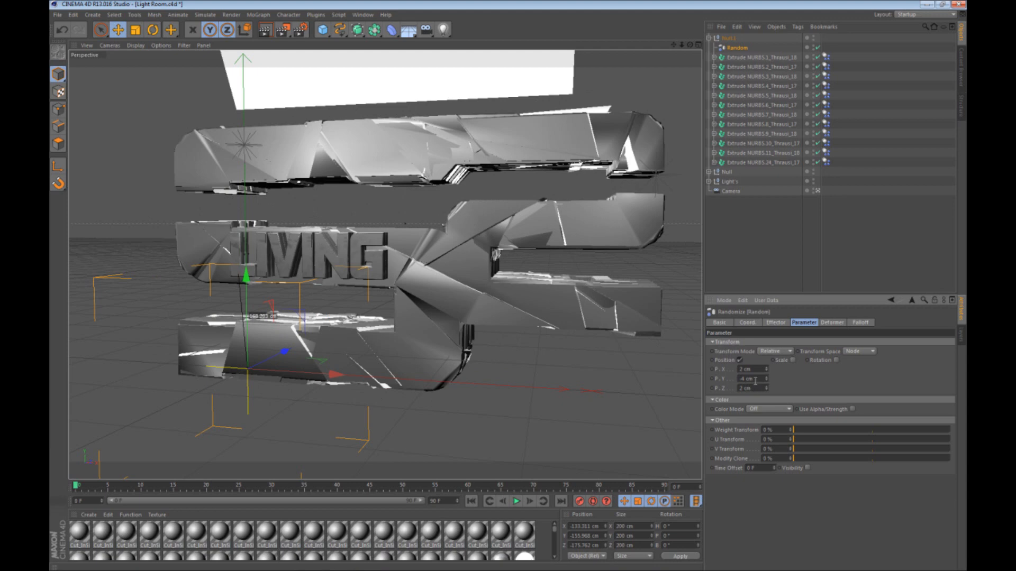
# Step: Raise the logo Random effector's X and Z position offsets to 3 cm each
pyautogui.doubleClick(759, 379)
pyautogui.write('-3')
pyautogui.press('Return')
pyautogui.write('3')
pyautogui.press('Return')
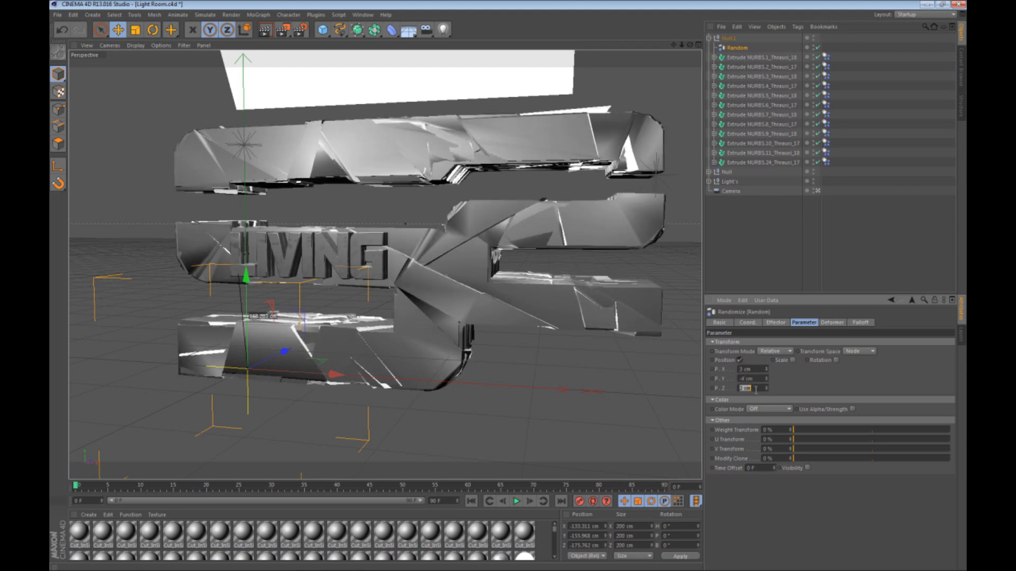
pyautogui.write('3')
pyautogui.press('Return')
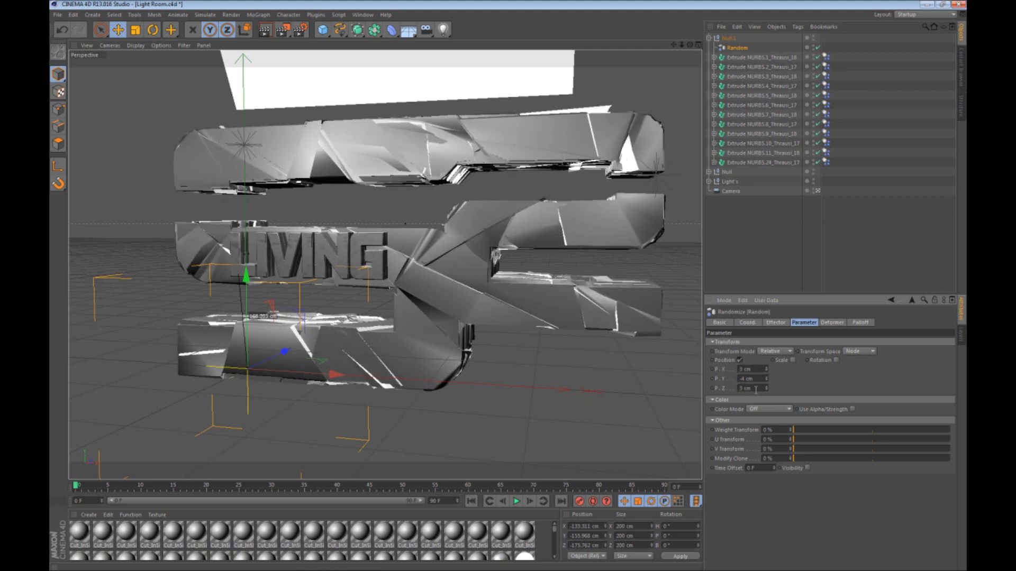
# Step: Enable rotation on the logo Random effector with heading 1° and pitch -1°, and inspect the shattered logo from another angle
pyautogui.click(836, 360)
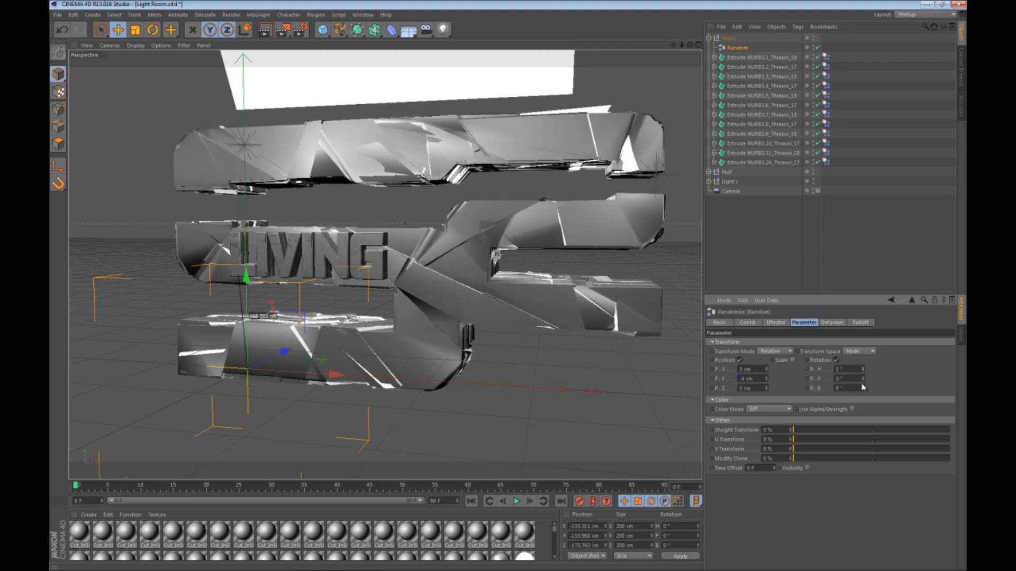
pyautogui.click(861, 382)
pyautogui.click(862, 382)
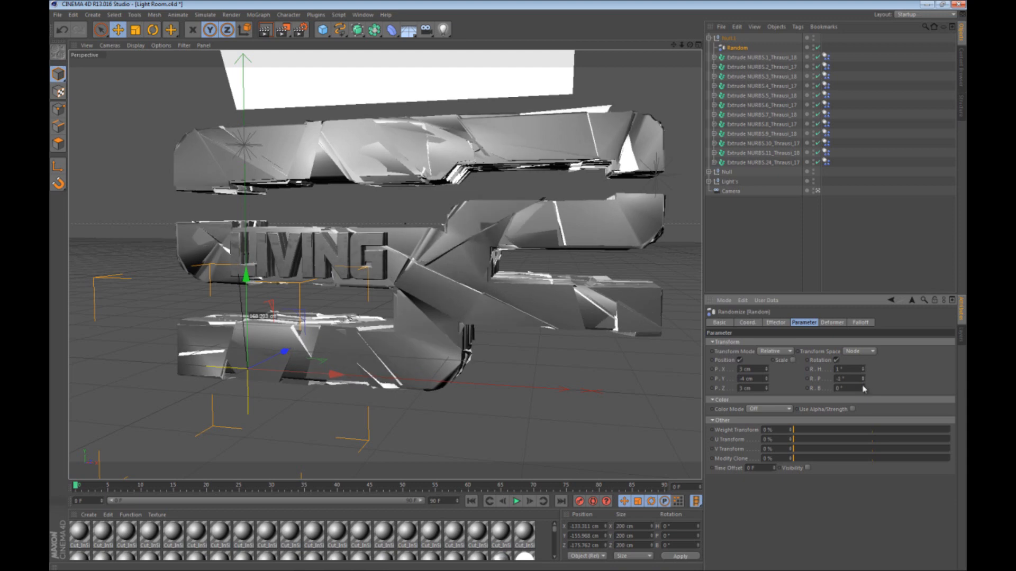
pyautogui.click(584, 417)
pyautogui.moveTo(461, 385)
pyautogui.keyDown('alt'); pyautogui.mouseDown()
pyautogui.moveTo(499, 373)
pyautogui.moveTo(473, 385)
pyautogui.mouseUp(); pyautogui.keyUp('alt')
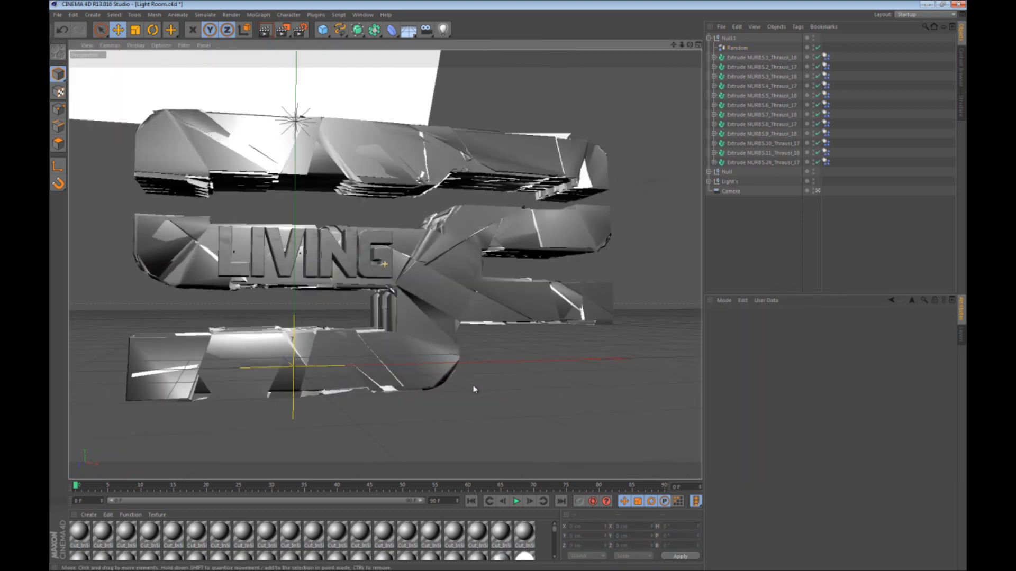
# Step: Add a Random effector to all the LIVING letter fracture objects and place it inside the letters' null
pyautogui.click(709, 38)
pyautogui.click(709, 48)
pyautogui.click(733, 57)
pyautogui.scroll(-3, 783, 185)
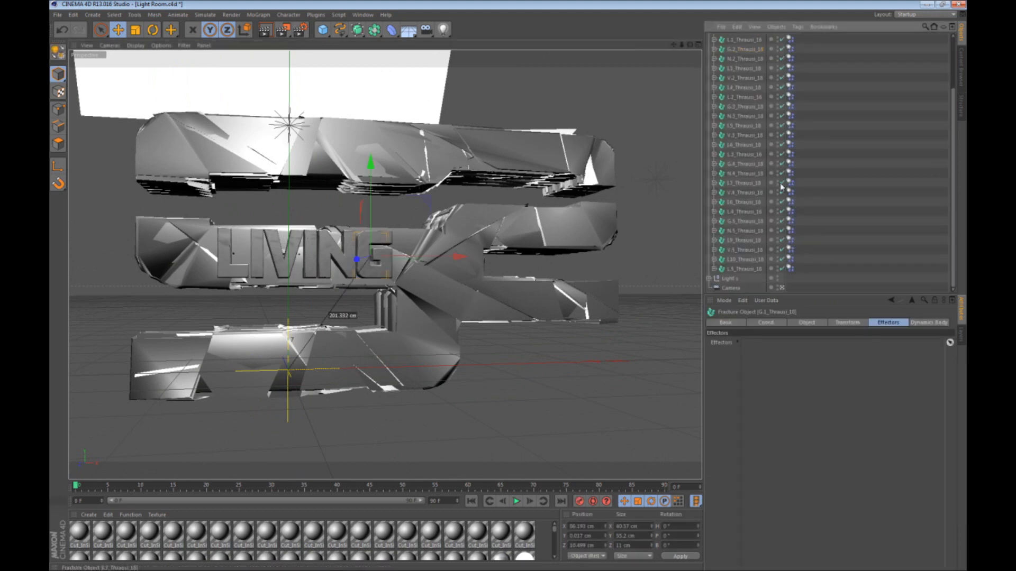
pyautogui.keyDown('shift'); pyautogui.click(737, 270); pyautogui.keyUp('shift')
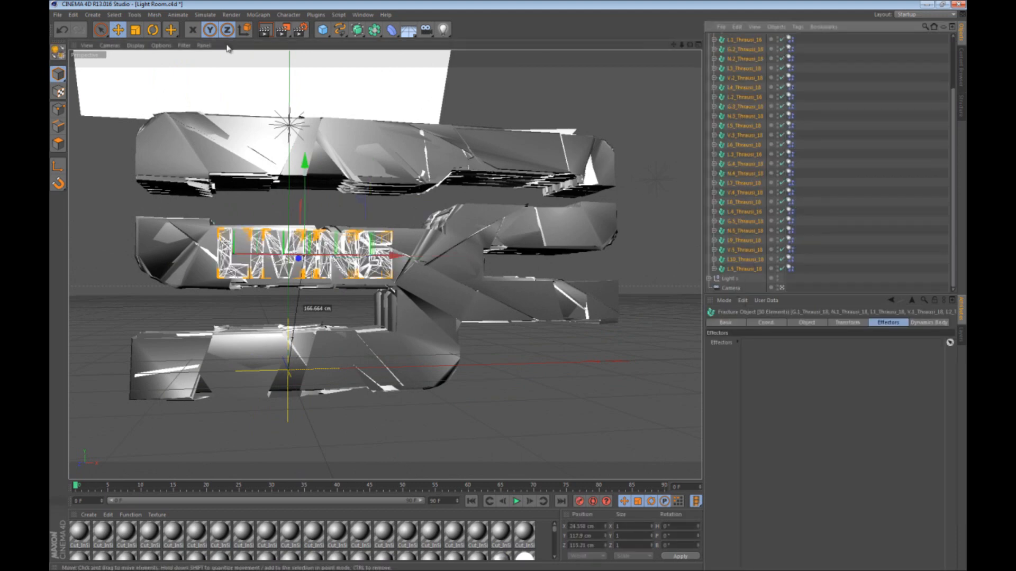
pyautogui.click(258, 17)
pyautogui.moveTo(275, 29)
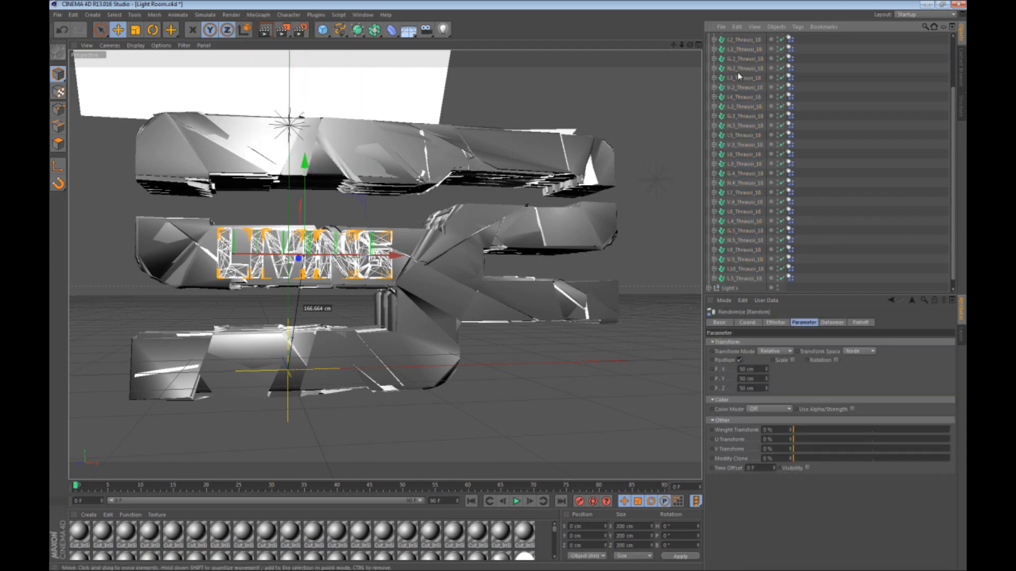
pyautogui.click(335, 103)
pyautogui.moveTo(732, 38)
pyautogui.mouseDown()
pyautogui.moveTo(737, 75)
pyautogui.moveTo(728, 57)
pyautogui.mouseUp()
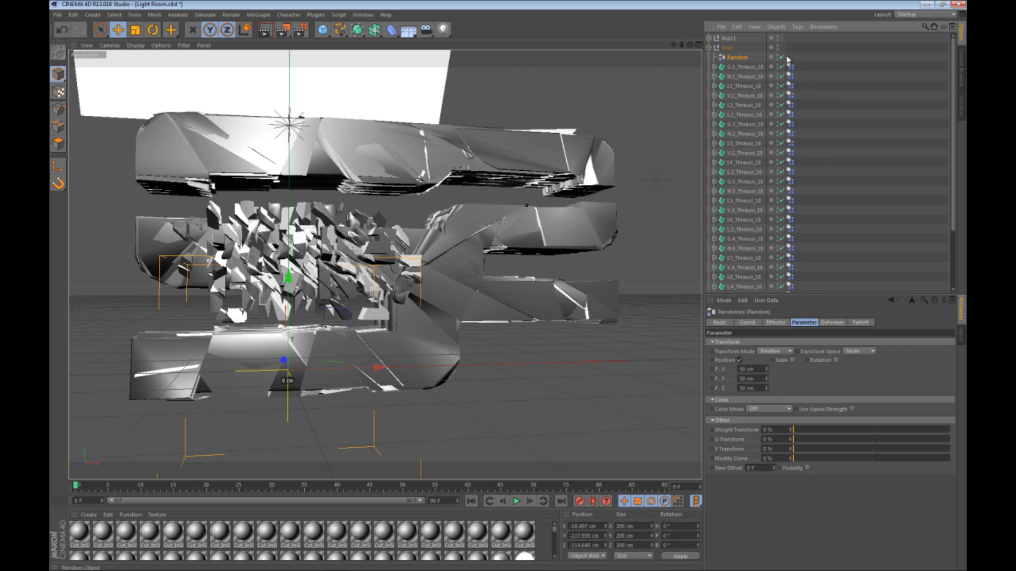
pyautogui.rightClick(767, 60)
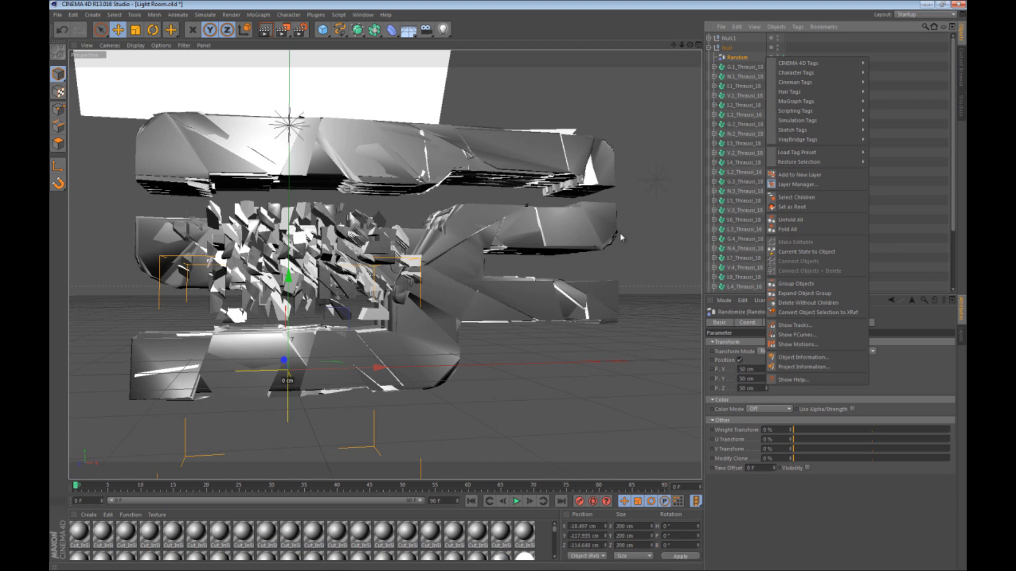
pyautogui.click(634, 216)
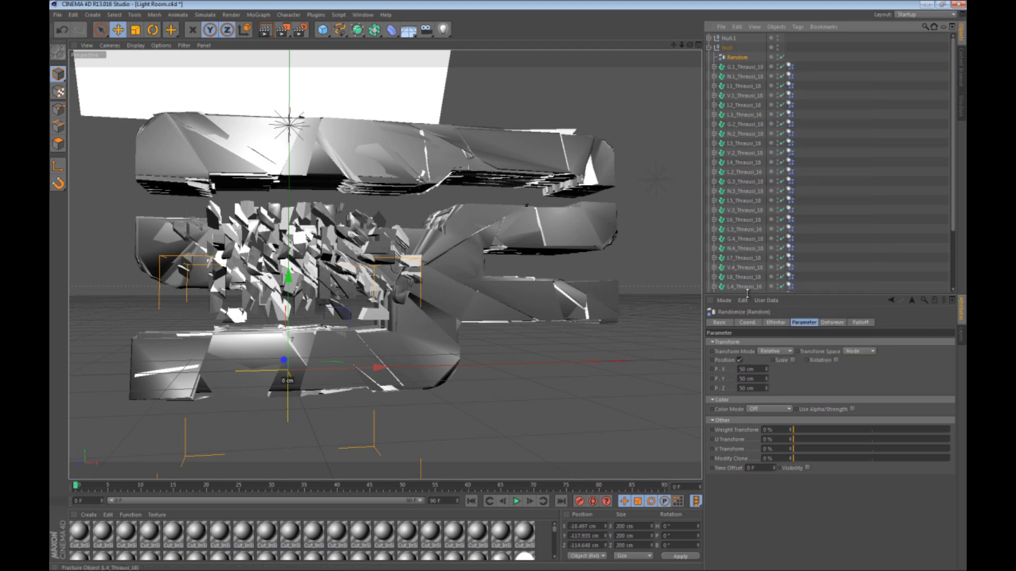
# Step: Set the letters' Random effector position offsets to X 2 cm, Y 4 cm and Z 3 cm
pyautogui.doubleClick(746, 369)
pyautogui.write('2')
pyautogui.press('Return')
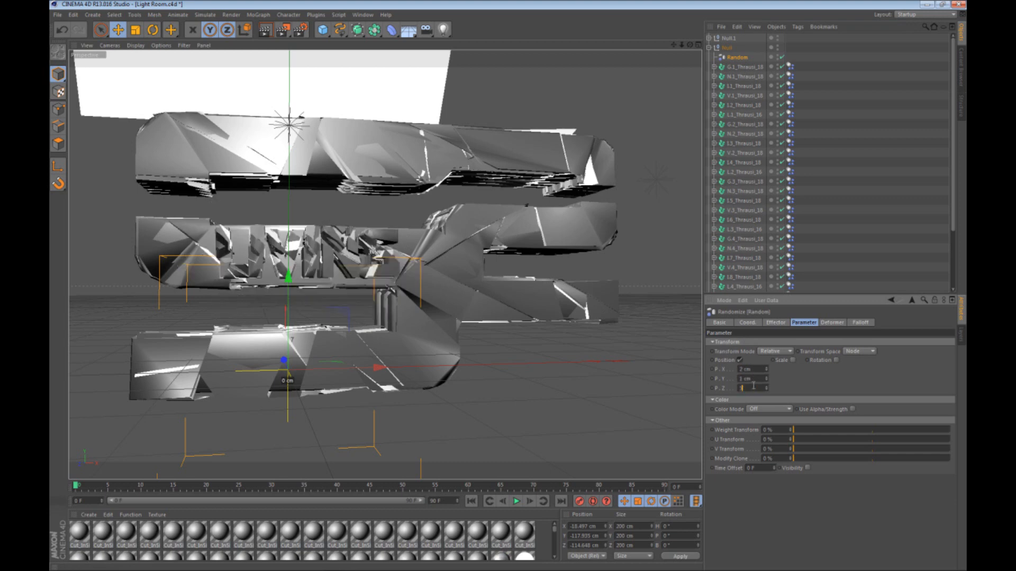
pyautogui.press('Return')
pyautogui.click(752, 378)
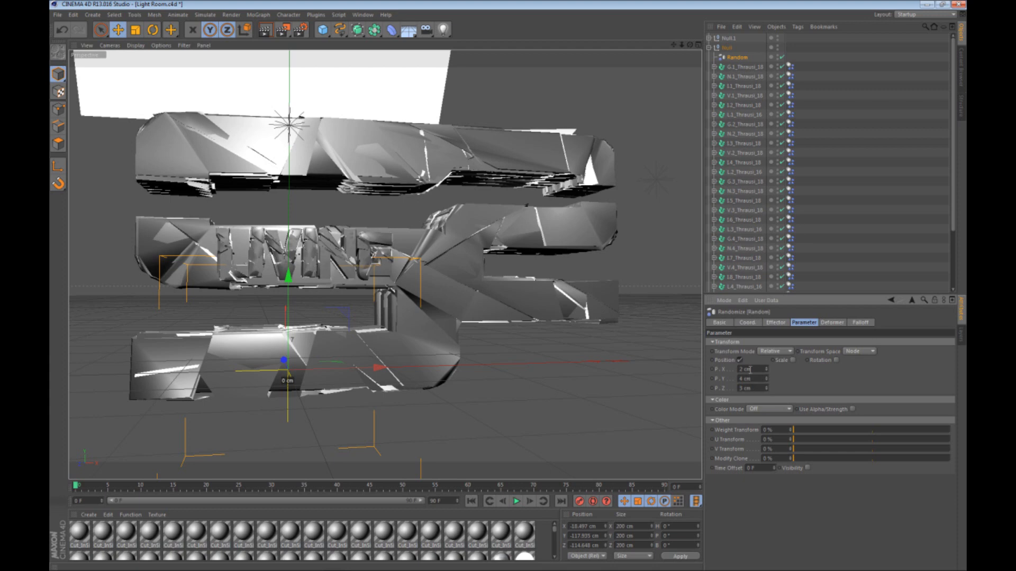
# Step: Try -4 cm for the letters' Random X offset, settle on -2 cm, and set the Z offset to 2 cm
pyautogui.write('4')
pyautogui.press('Return')
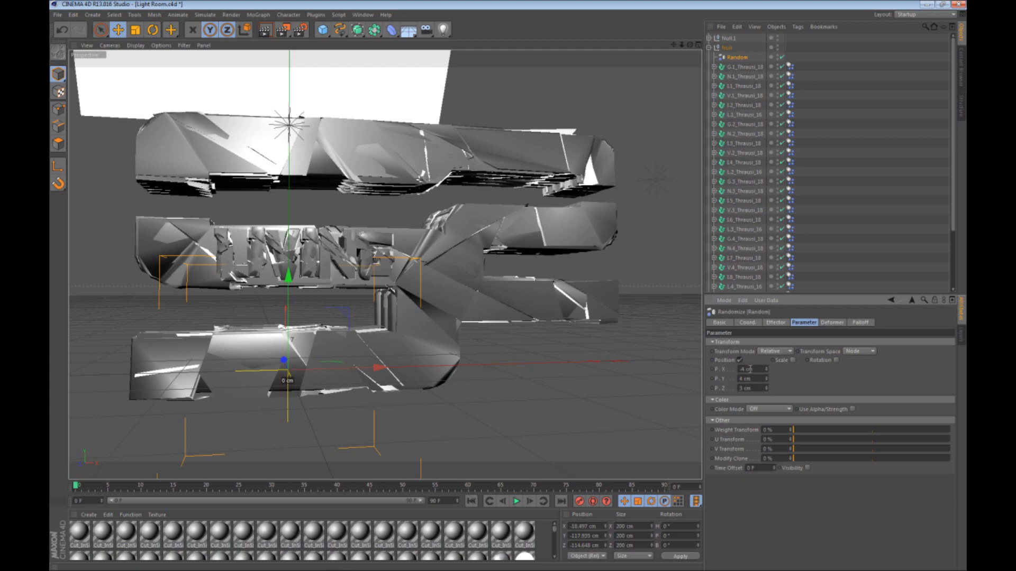
pyautogui.doubleClick(749, 370)
pyautogui.write('-2')
pyautogui.press('Return')
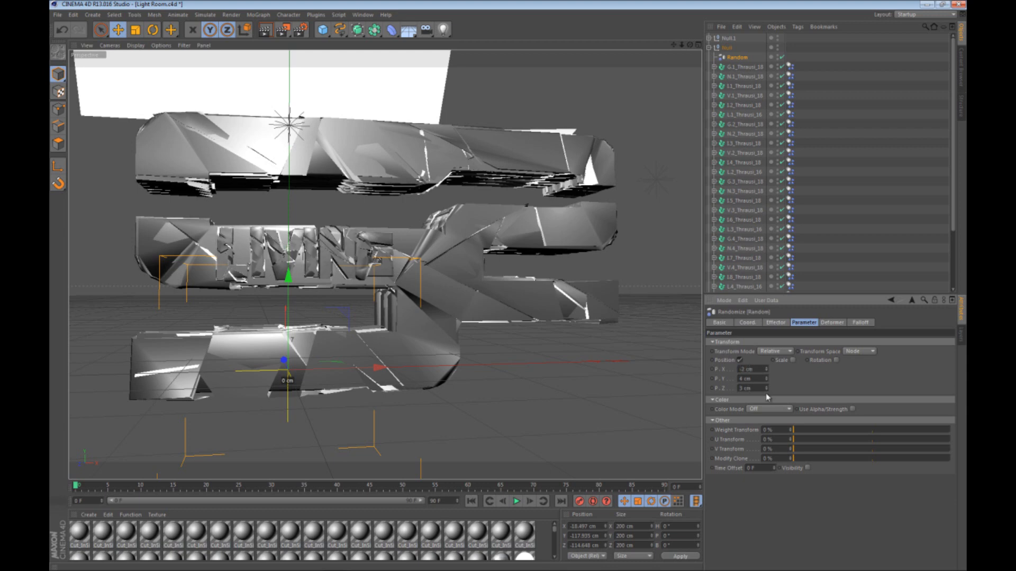
pyautogui.write('2')
pyautogui.press('Return')
# Step: Set the letters' Random effector heading rotation to 1° and check the text from another angle
pyautogui.click(864, 368)
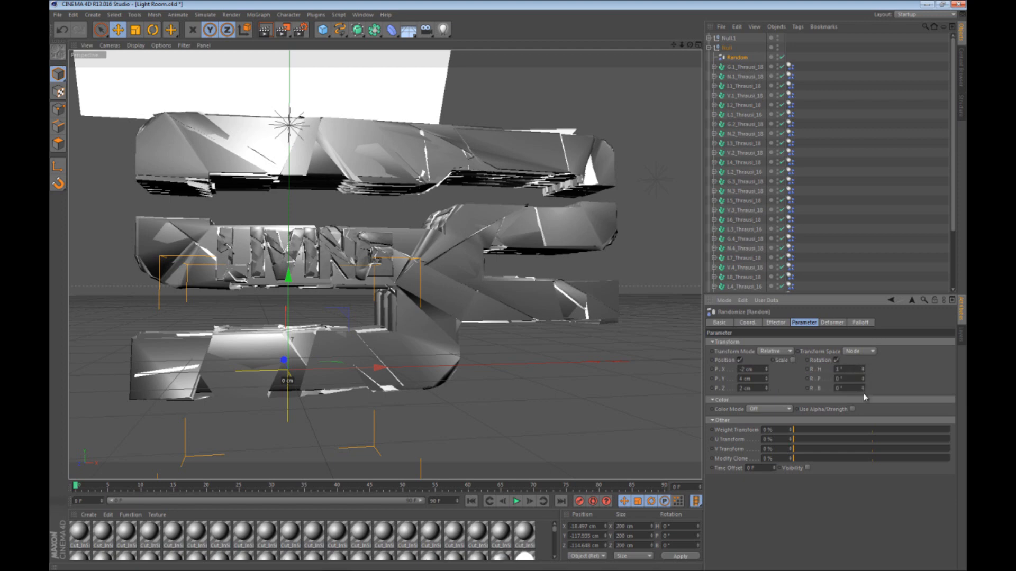
pyautogui.click(470, 383)
pyautogui.keyDown('alt'); pyautogui.moveTo(443, 383); pyautogui.dragTo(470, 384); pyautogui.keyUp('alt')
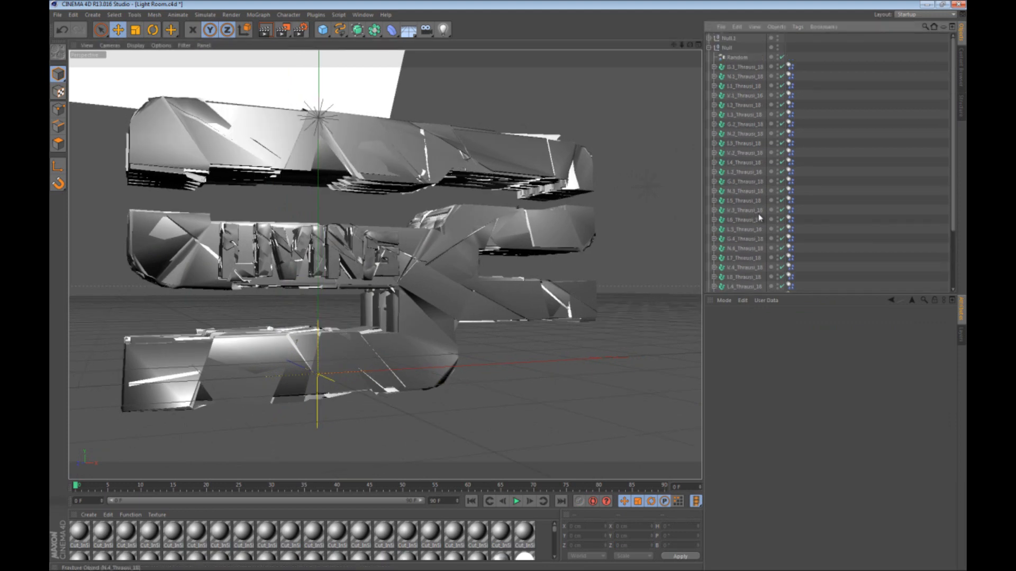
# Step: Select the logo and letters nulls together and rotate them freehand, turning the heading by about 13°
pyautogui.click(709, 48)
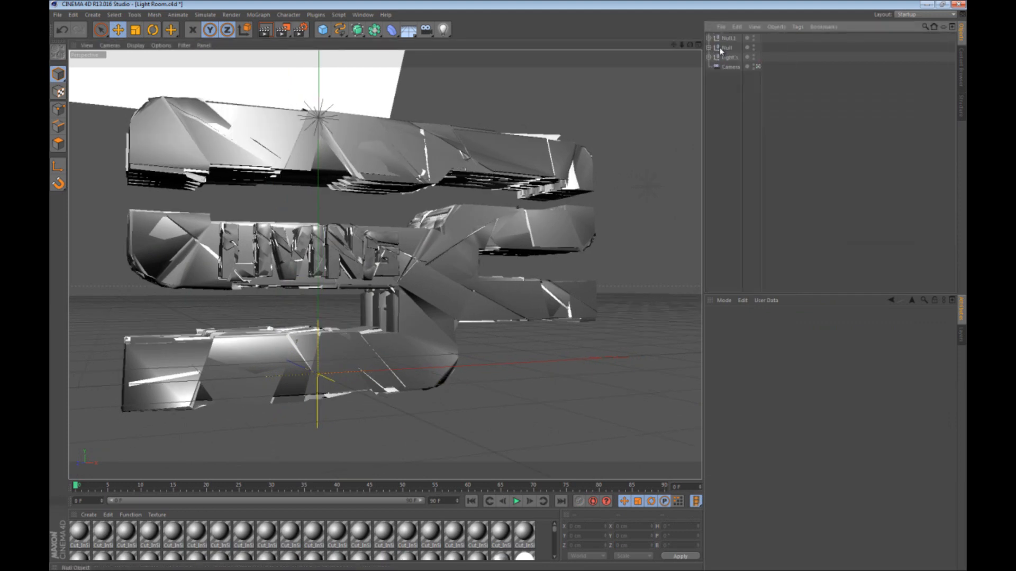
pyautogui.click(727, 47)
pyautogui.keyDown('ctrl'); pyautogui.click(728, 38); pyautogui.keyUp('ctrl')
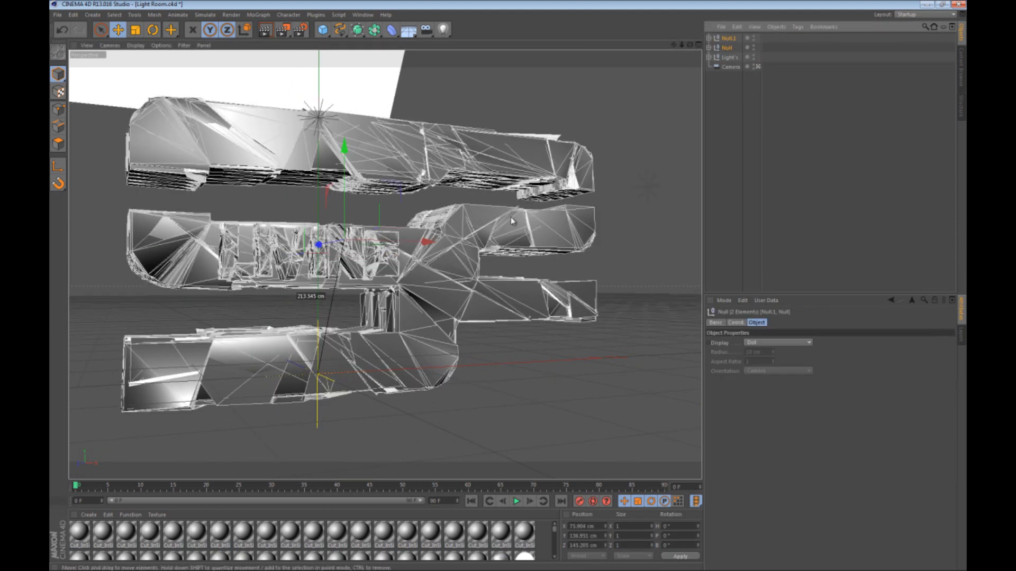
pyautogui.press('r')
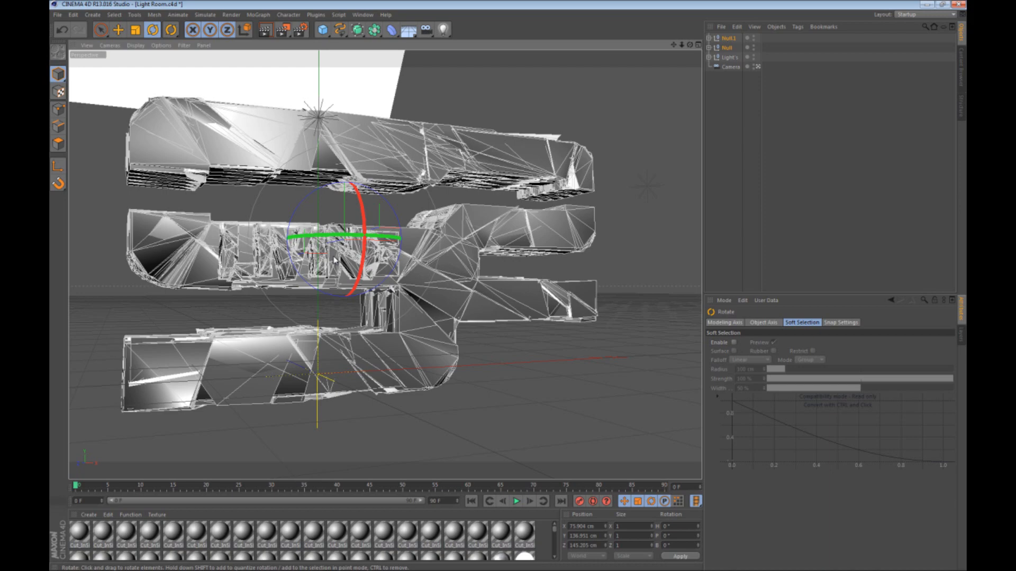
pyautogui.moveTo(334, 259); pyautogui.dragTo(314, 244)
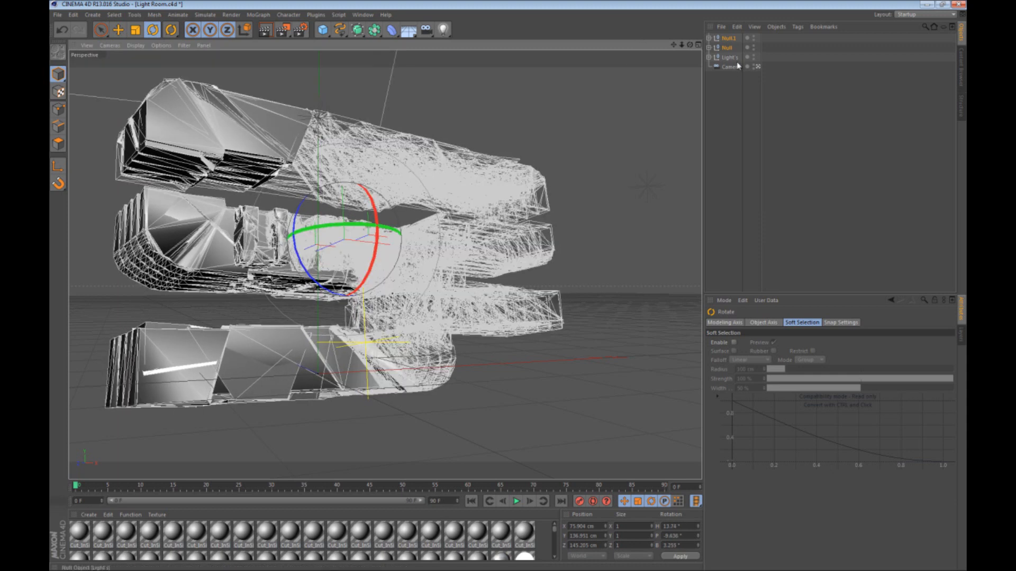
# Step: Reset the camera's heading and pitch to 0° and reframe the whole logo in the camera view
pyautogui.click(736, 68)
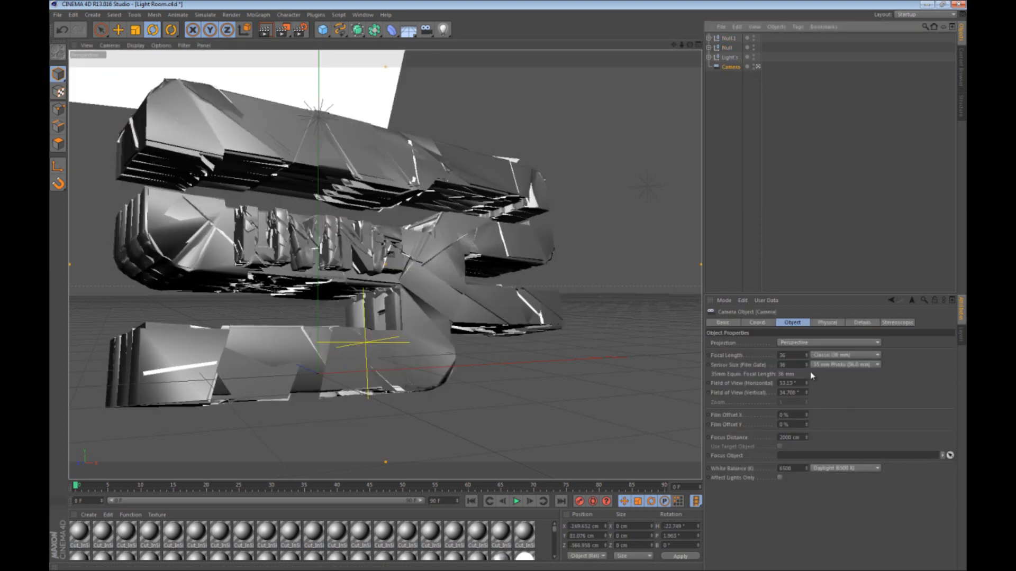
pyautogui.click(757, 323)
pyautogui.rightClick(858, 344)
pyautogui.rightClick(858, 353)
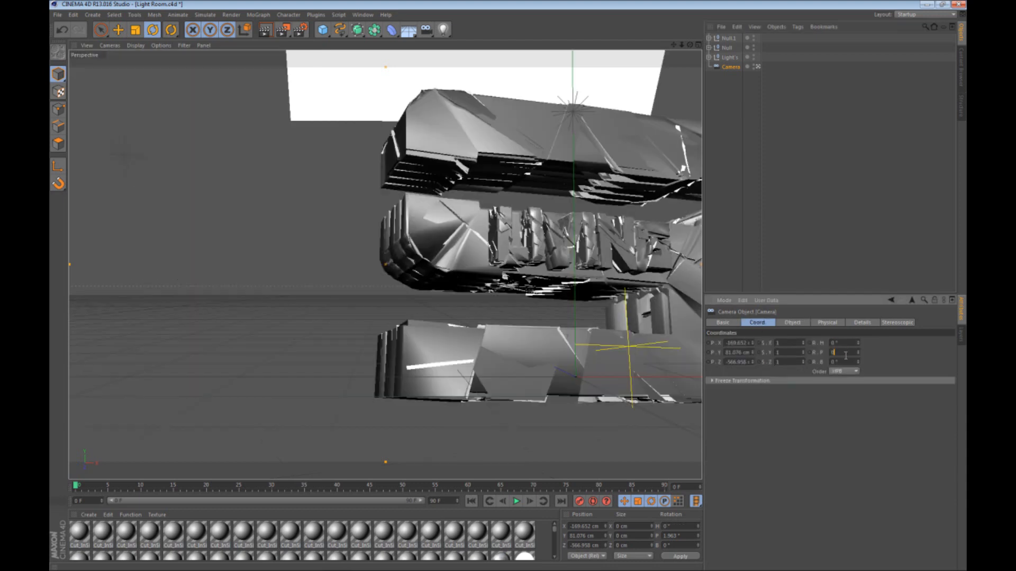
pyautogui.keyDown('alt'); pyautogui.moveTo(341, 304); pyautogui.dragTo(153, 308, button='middle'); pyautogui.keyUp('alt')
pyautogui.keyDown('alt'); pyautogui.moveTo(399, 275); pyautogui.dragTo(379, 275, button='right'); pyautogui.keyUp('alt')
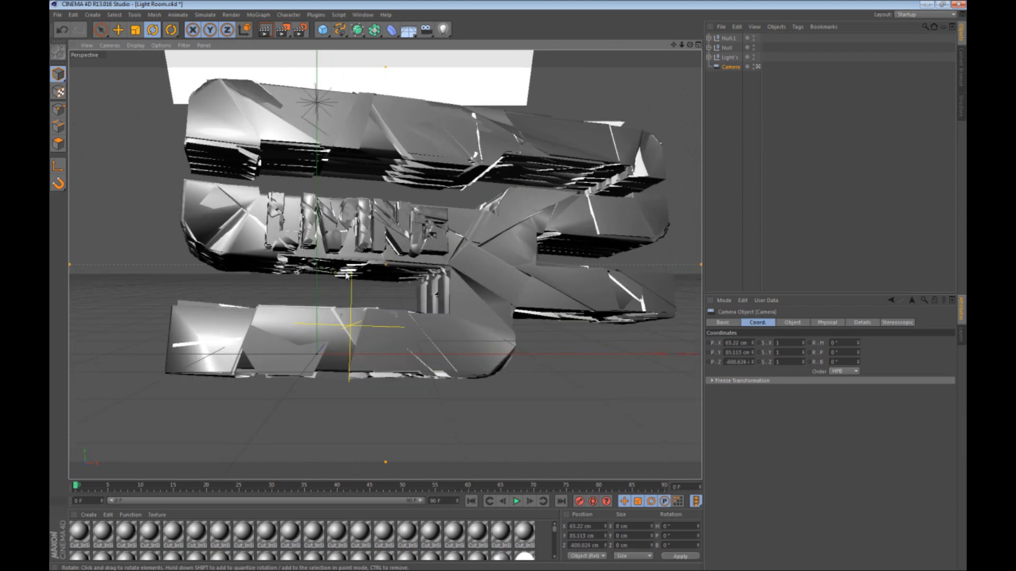
# Step: Turn off Object Glow and turn on Cel Renderer in the render settings, and test-render the view
pyautogui.click(301, 30)
pyautogui.click(149, 168)
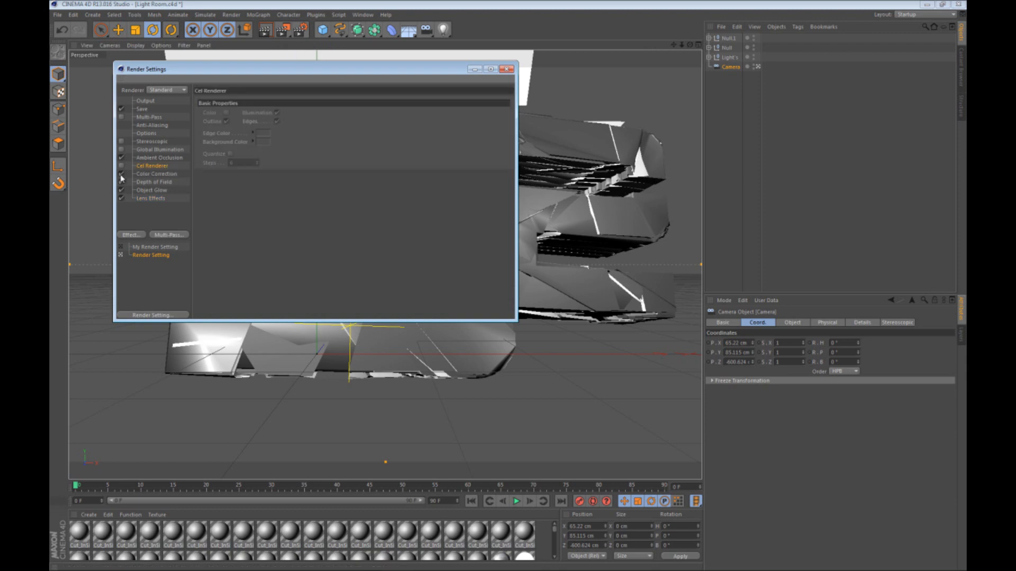
pyautogui.click(121, 190)
pyautogui.click(122, 166)
pyautogui.click(506, 70)
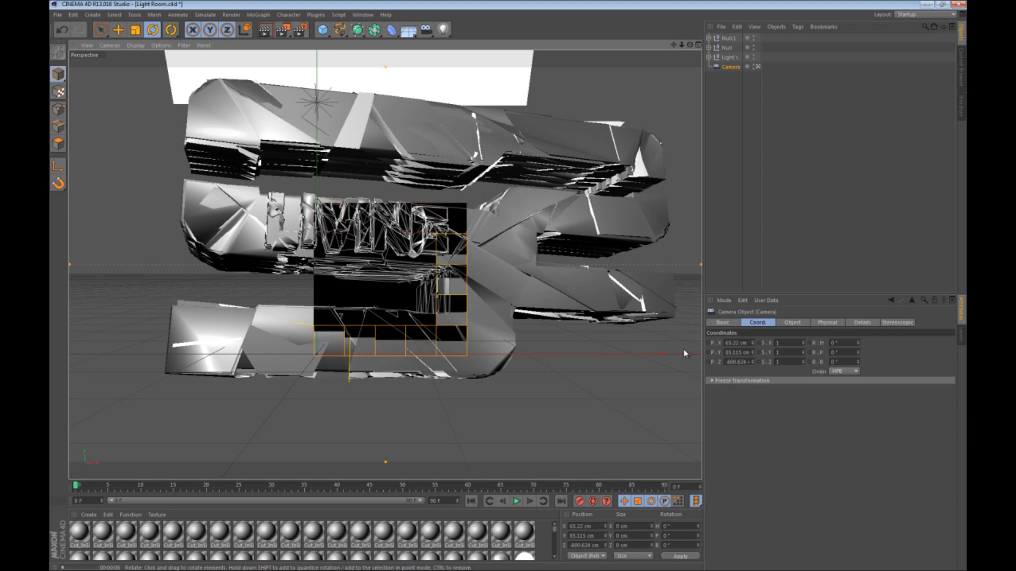
pyautogui.click(547, 366)
# Step: Turn off Cel Renderer and turn on Ambient Occlusion, Color Correction, Depth of Field, Object Glow and Lens Effects in the render settings
pyautogui.keyDown('alt'); pyautogui.moveTo(379, 98); pyautogui.dragTo(363, 99, button='middle'); pyautogui.keyUp('alt')
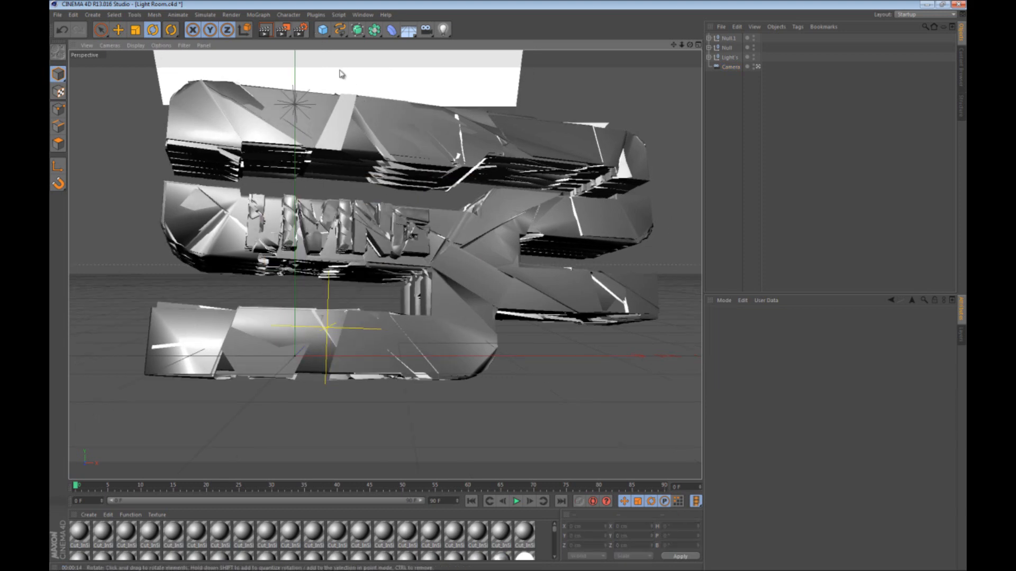
pyautogui.click(300, 29)
pyautogui.click(122, 166)
pyautogui.click(121, 158)
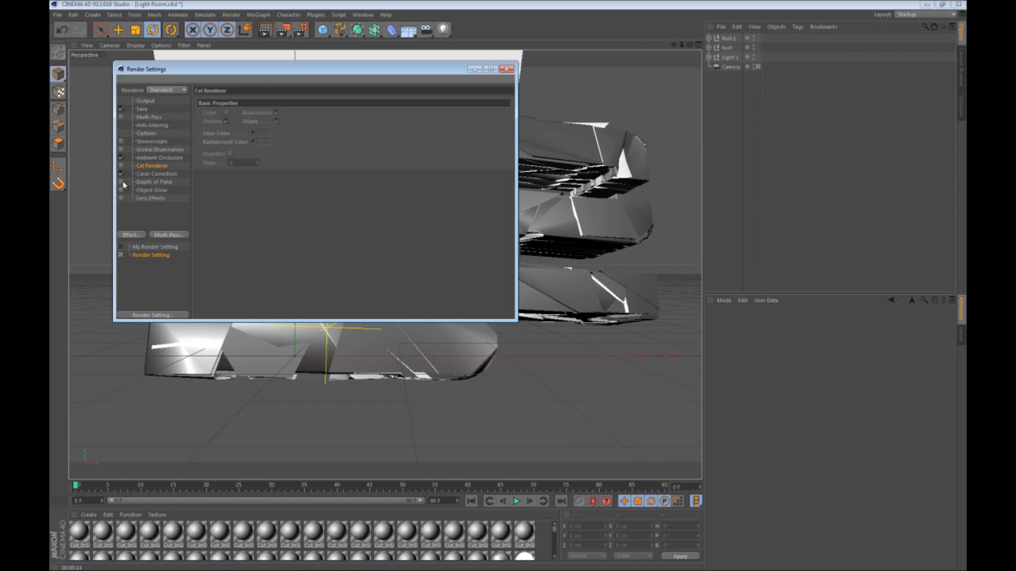
pyautogui.click(507, 69)
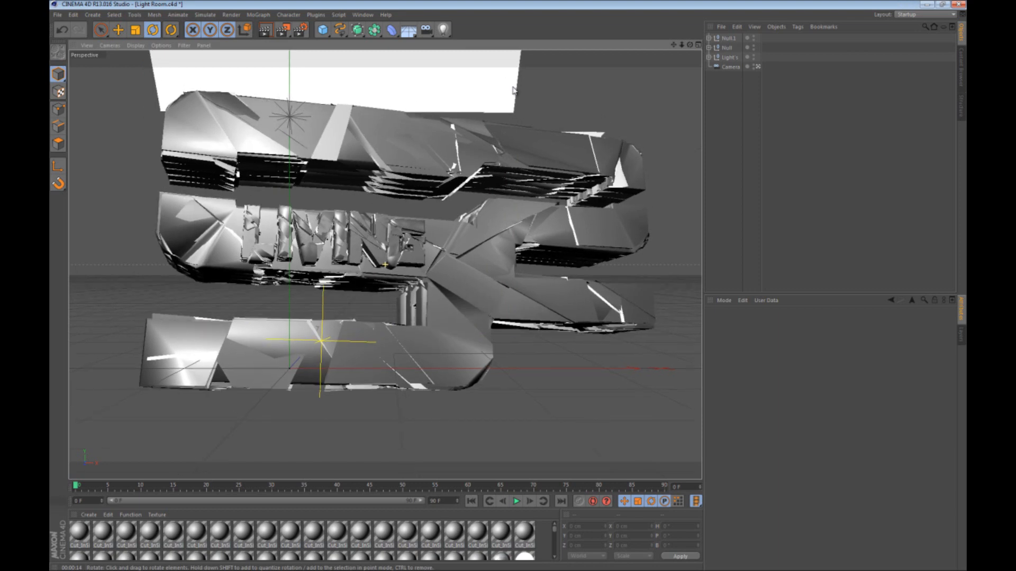
# Step: Try to render the current view to the Picture Viewer
pyautogui.click(285, 30)
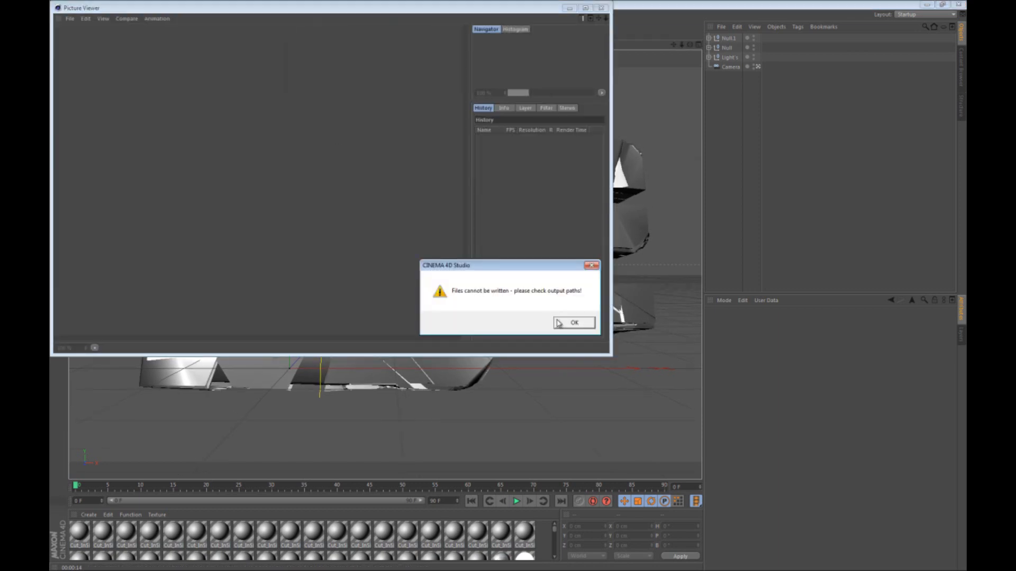
pyautogui.click(559, 323)
pyautogui.click(602, 8)
# Step: Set the render's save file to asdasdds on the Desktop and start rendering to the Picture Viewer
pyautogui.click(300, 30)
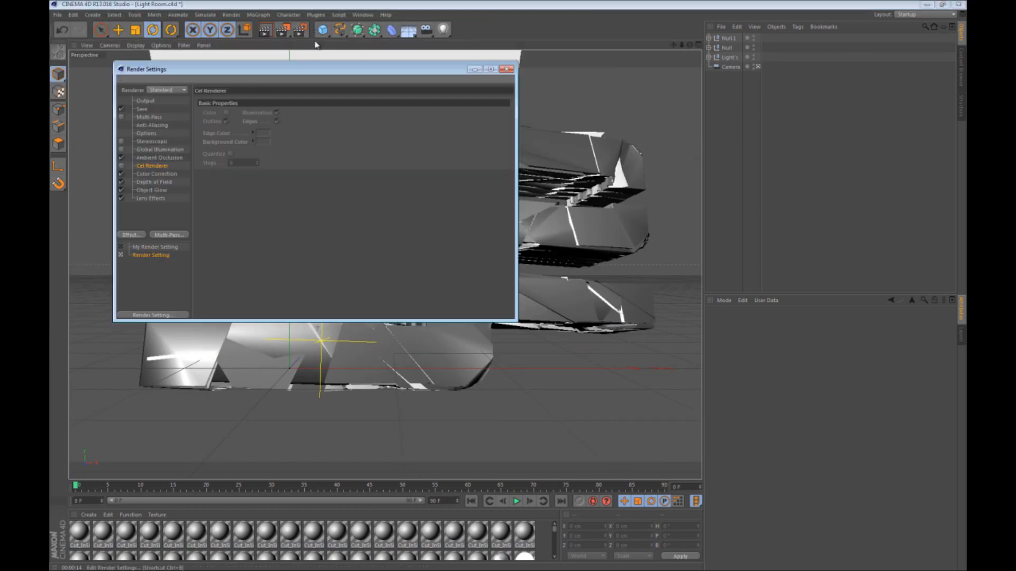
pyautogui.click(146, 116)
pyautogui.click(142, 108)
pyautogui.click(501, 117)
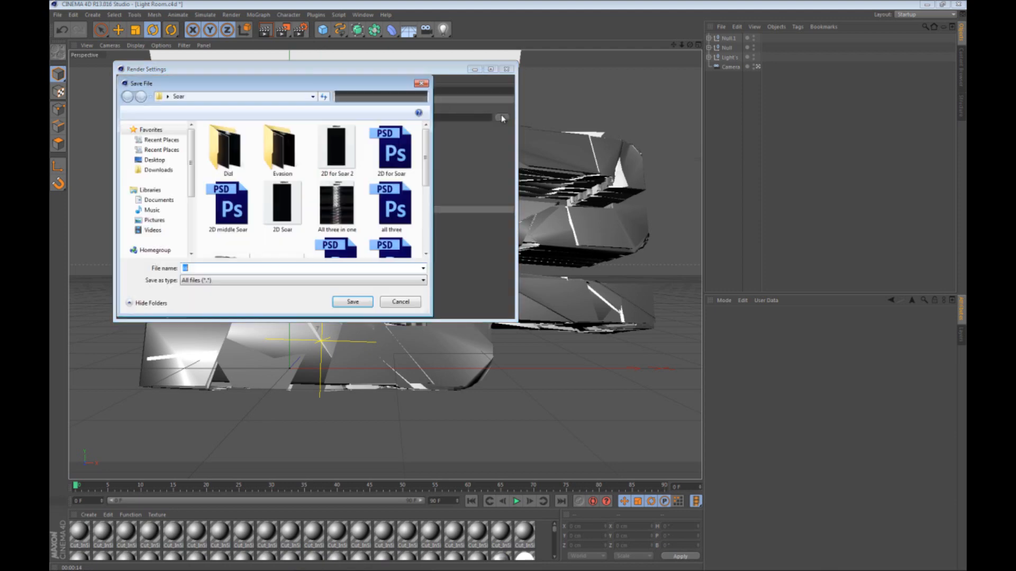
pyautogui.write('asdasdds')
pyautogui.click(154, 160)
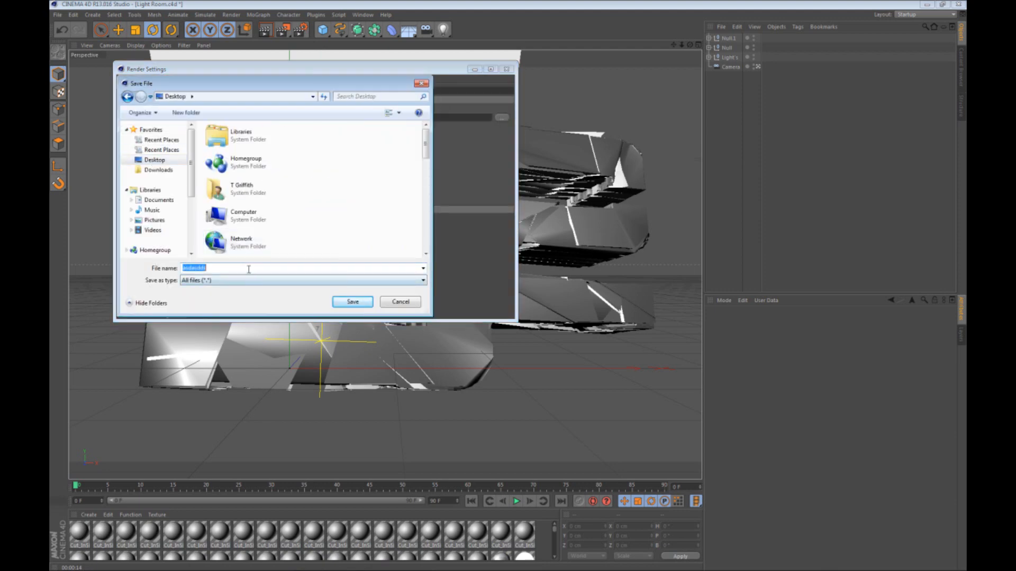
pyautogui.click(352, 302)
pyautogui.click(506, 69)
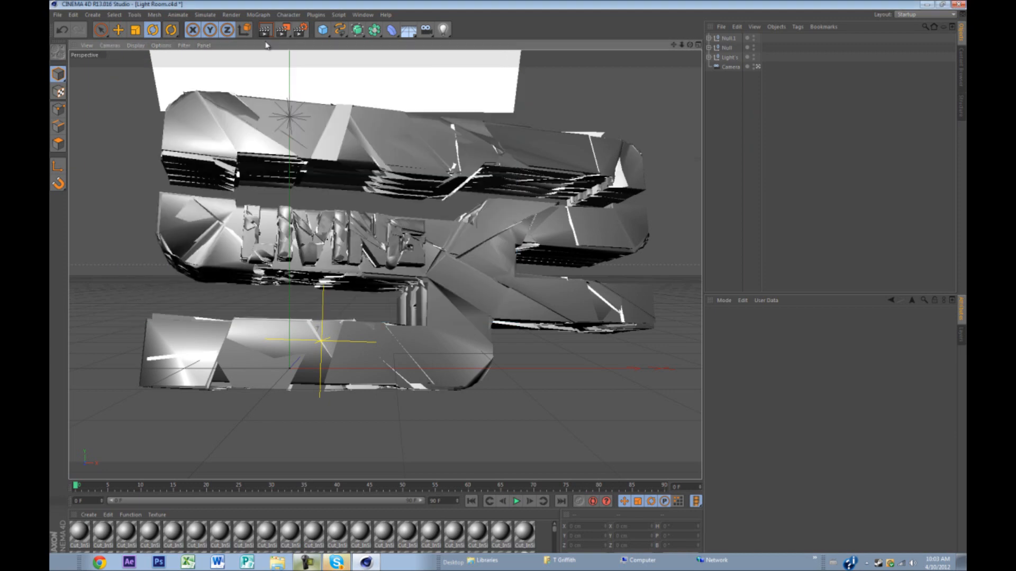
pyautogui.click(283, 32)
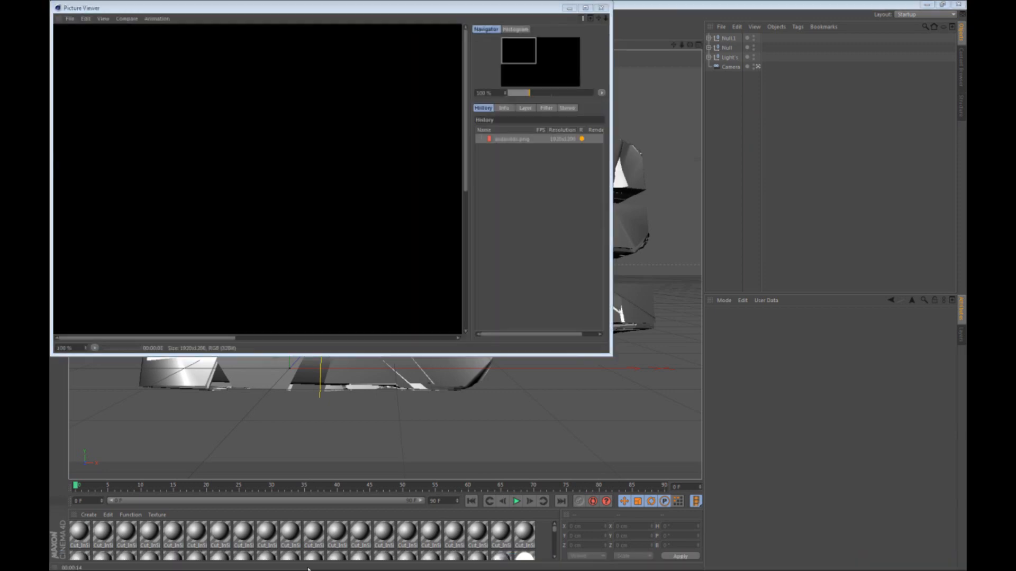
pyautogui.click(917, 548)
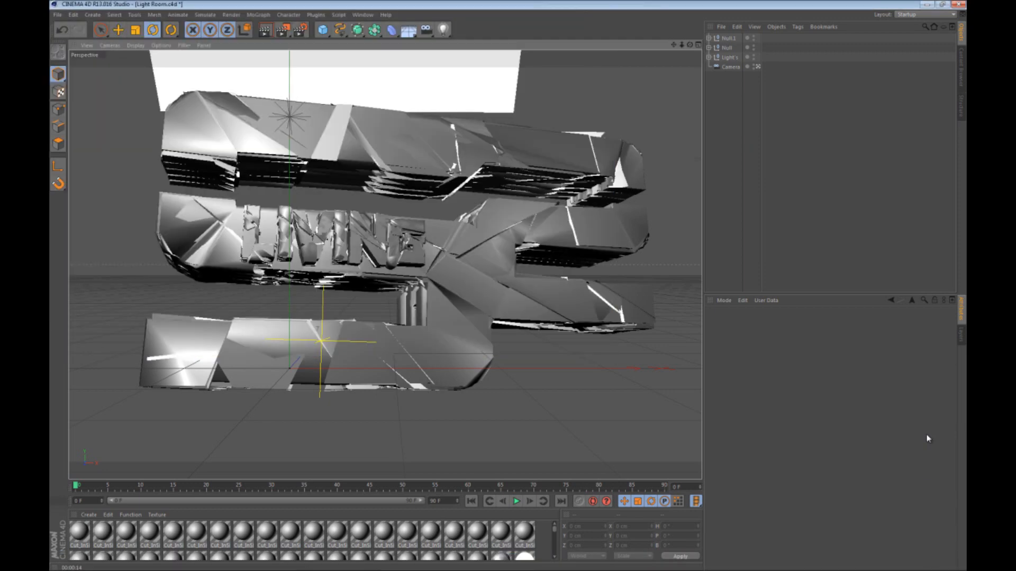
# Step: Minimise the project and view the finished asd image from the Soar folder on the desktop
pyautogui.click(927, 4)
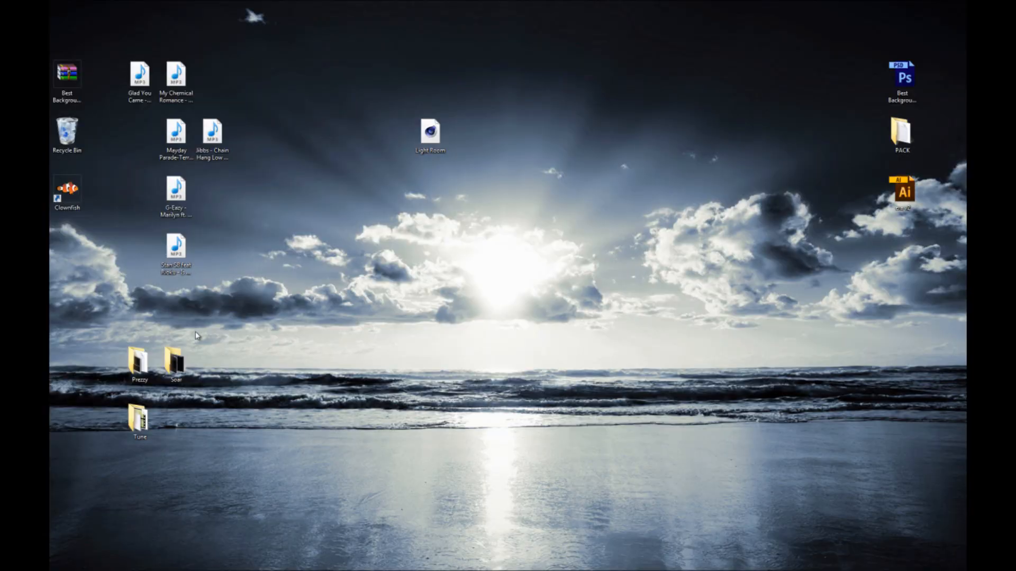
pyautogui.doubleClick(175, 364)
pyautogui.click(543, 230)
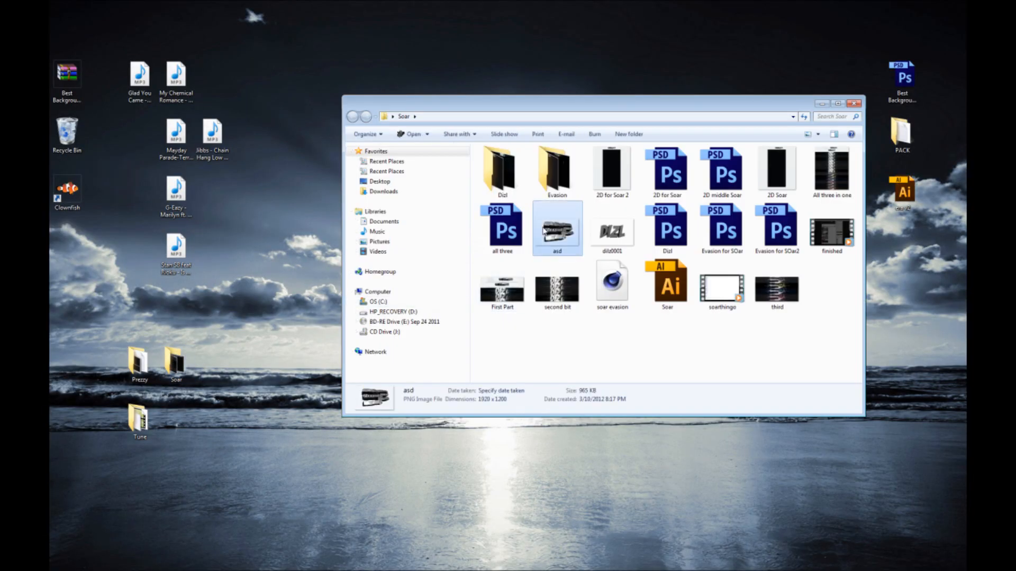
pyautogui.doubleClick(575, 245)
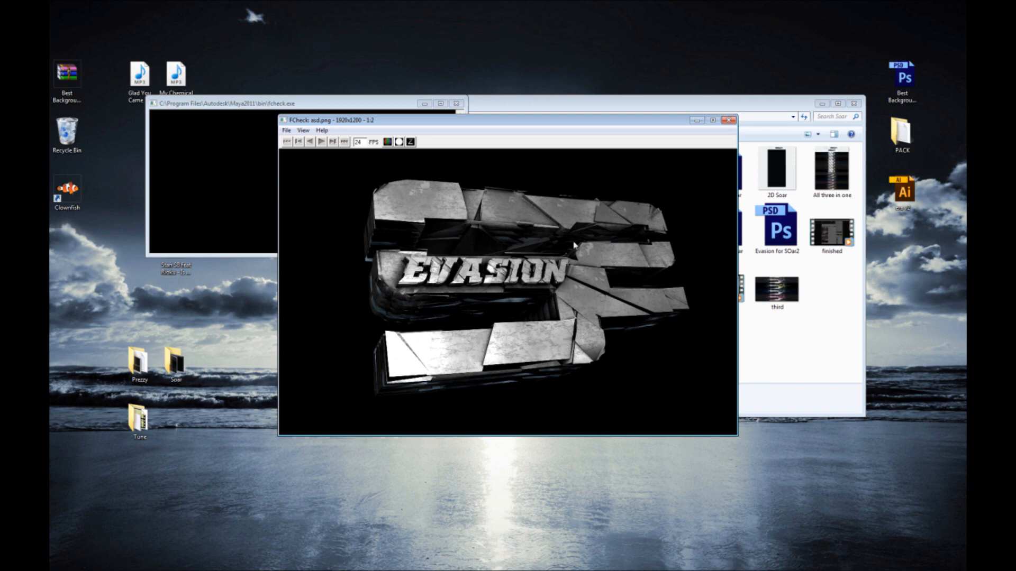
pyautogui.click(729, 120)
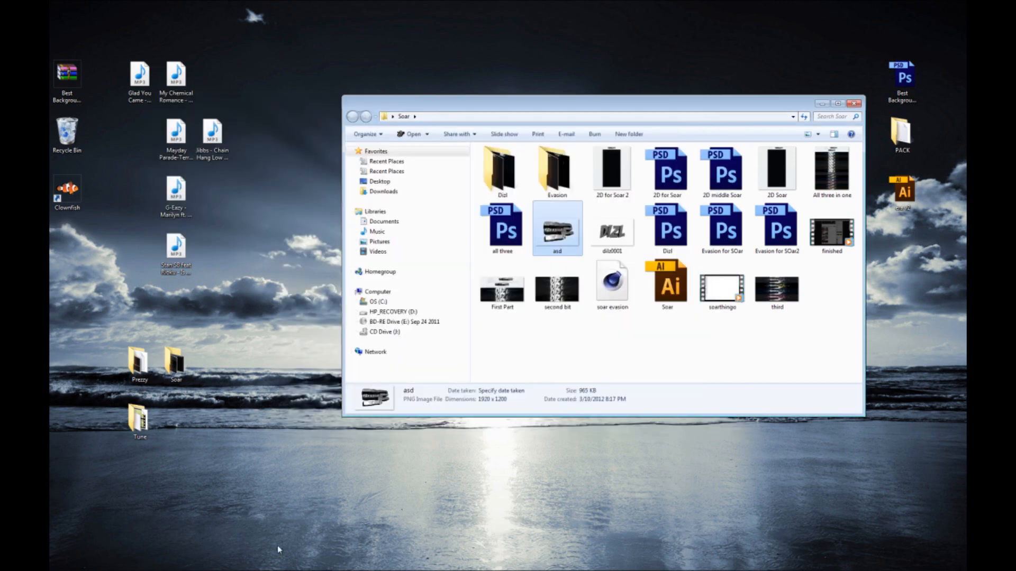
# Step: Switch to Skype, look at the BURN CHAT conversation, and close the Skype and Soar folder windows
pyautogui.moveTo(266, 570)
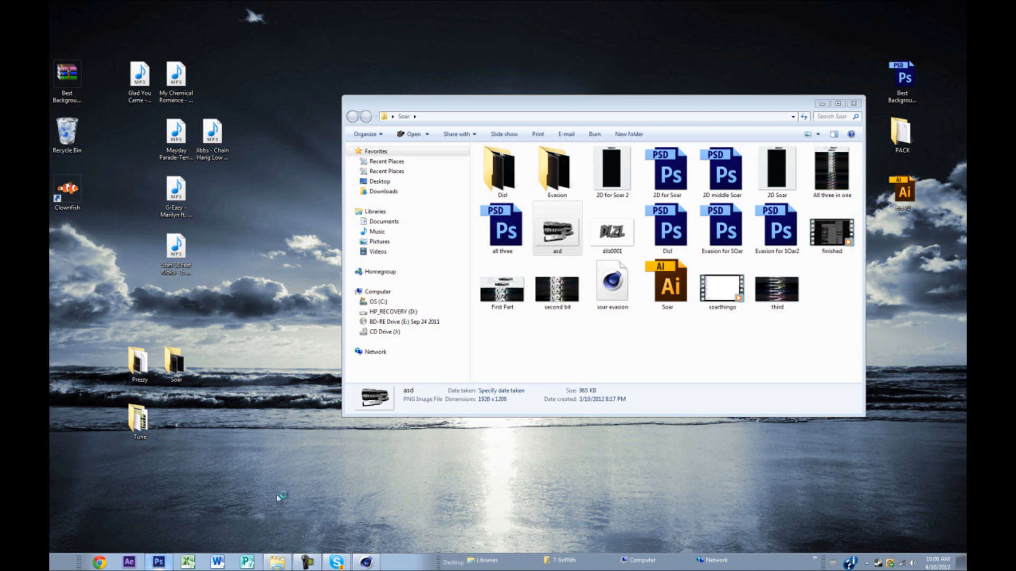
pyautogui.click(336, 563)
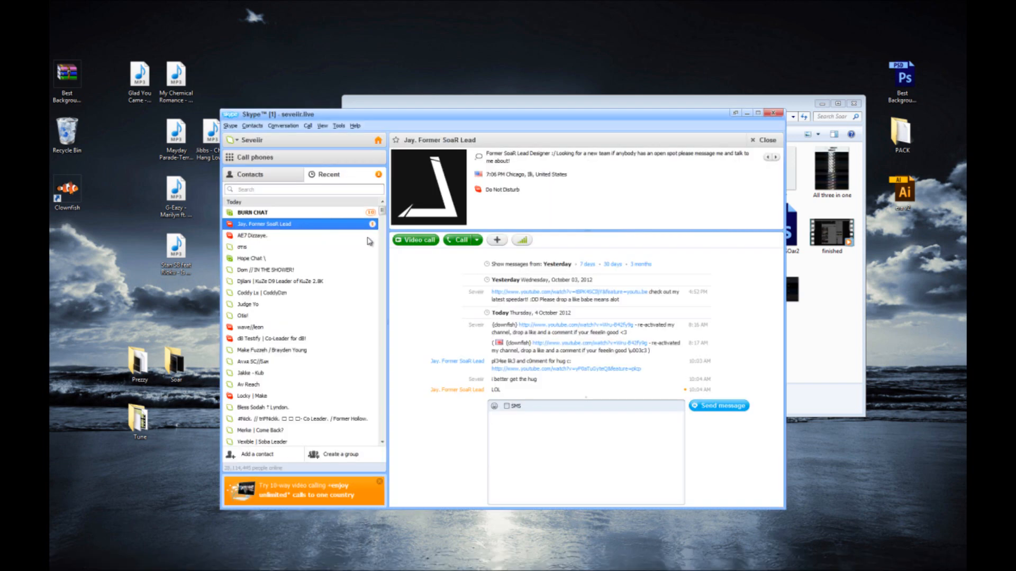
pyautogui.click(309, 212)
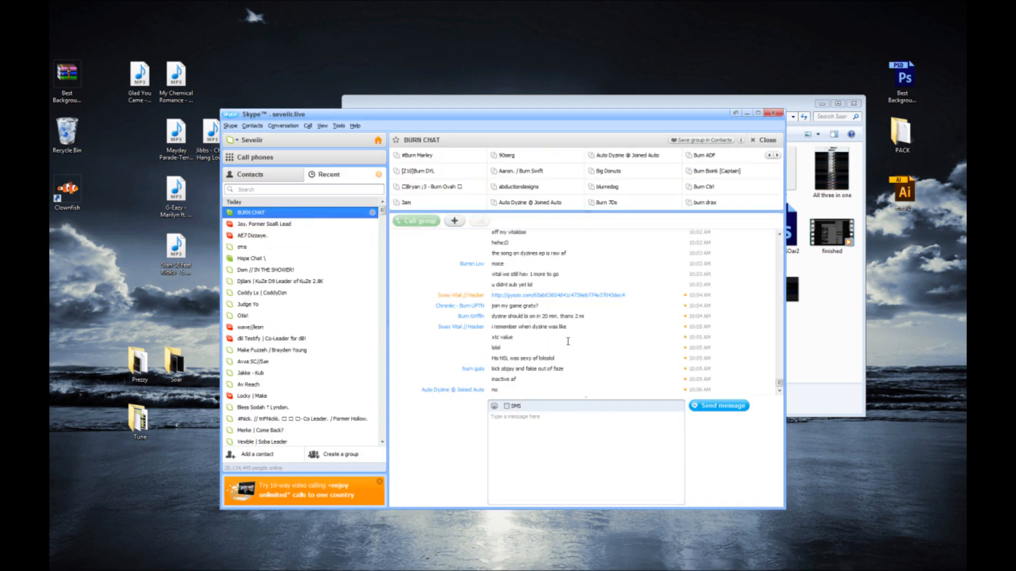
pyautogui.click(774, 113)
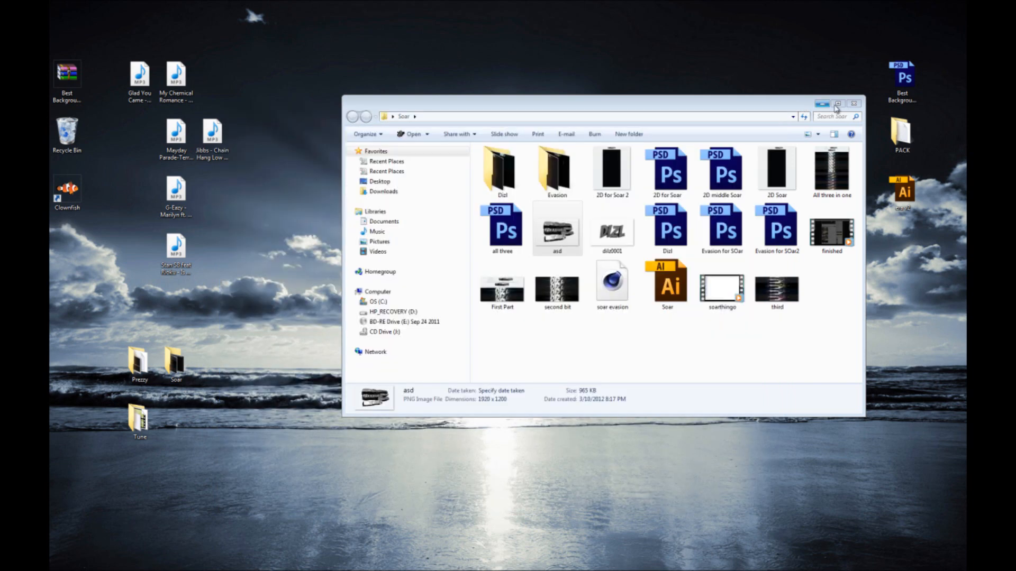
pyautogui.click(853, 105)
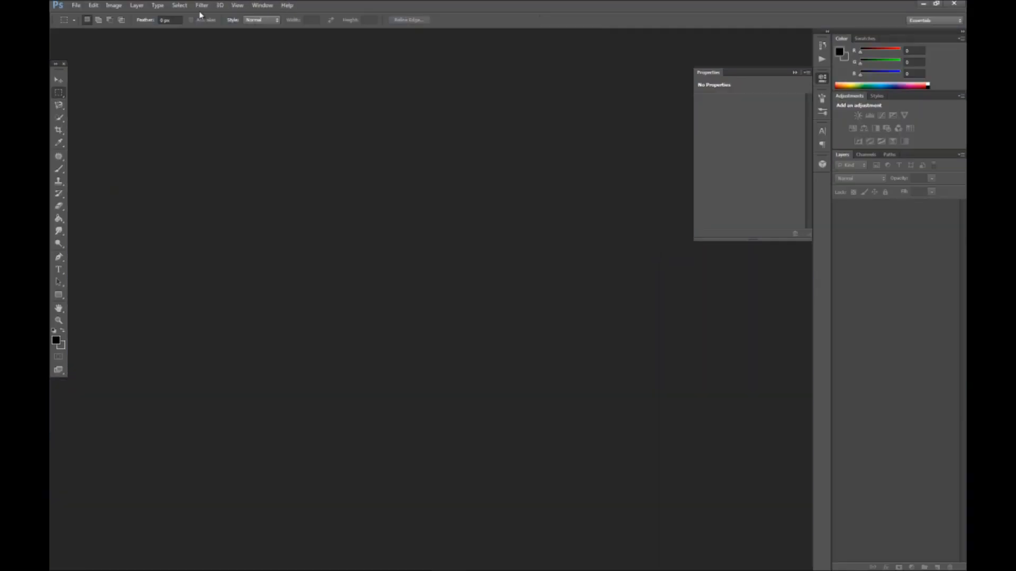
# Step: Open the asd image from the Soar folder in Photoshop
pyautogui.click(77, 5)
pyautogui.click(85, 23)
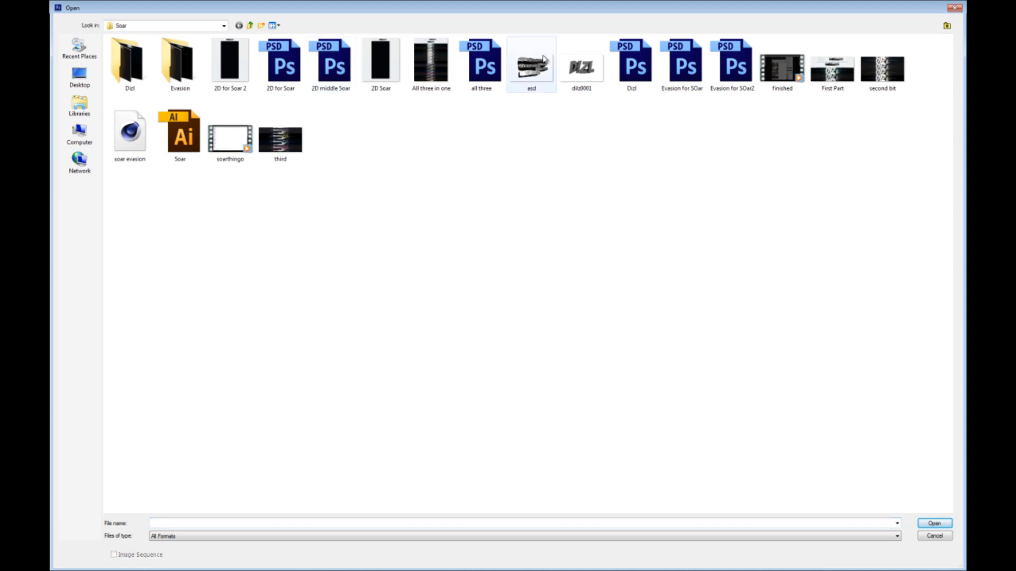
pyautogui.doubleClick(532, 66)
# Step: Switch back to Cinema 4D and quit it without saving the changes to Light Room.c4d
pyautogui.hotkey('alt', 'Tab')
pyautogui.press('Tab')
pyautogui.hotkey('alt', 'F4')
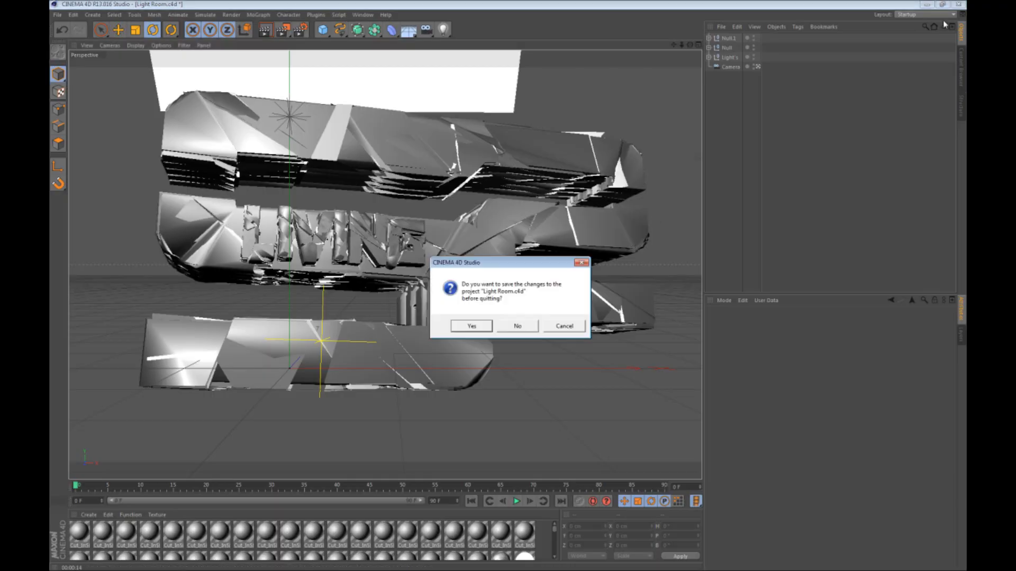
pyautogui.click(516, 324)
# Step: Open the soar evasion project from the desktop's Soar folder in Cinema 4D and dismiss the missing-plugin warning
pyautogui.hotkey('alt', 'Tab')
pyautogui.press('Tab')
pyautogui.hotkey('alt', 'Tab')
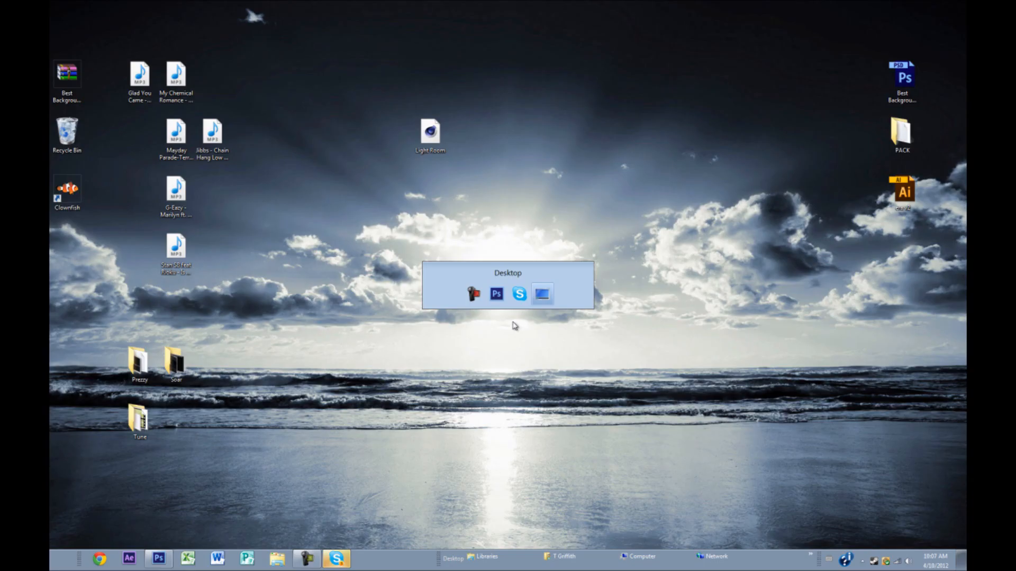
pyautogui.doubleClick(175, 364)
pyautogui.doubleClick(612, 281)
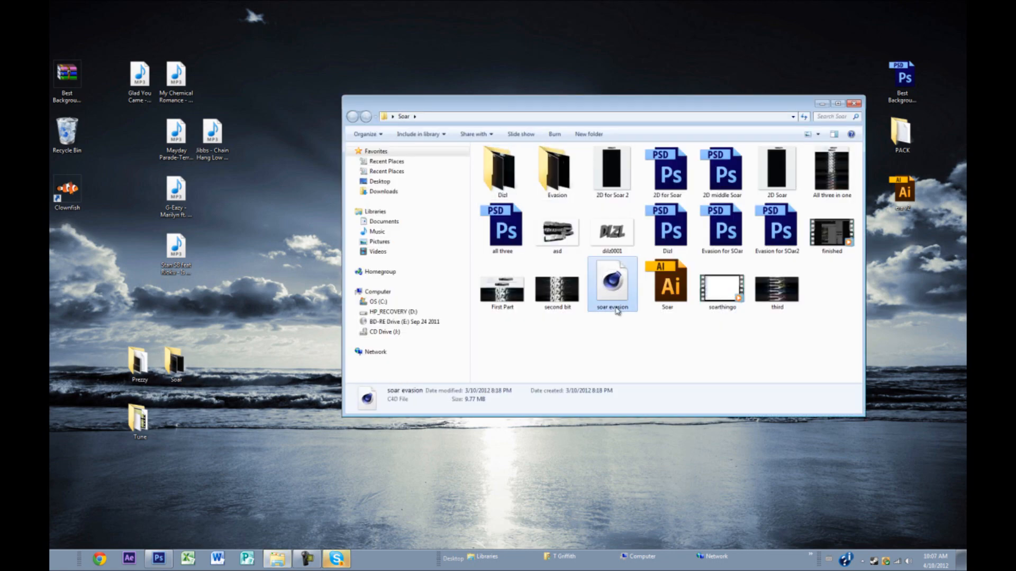
pyautogui.click(853, 103)
pyautogui.hotkey('alt', 'Tab')
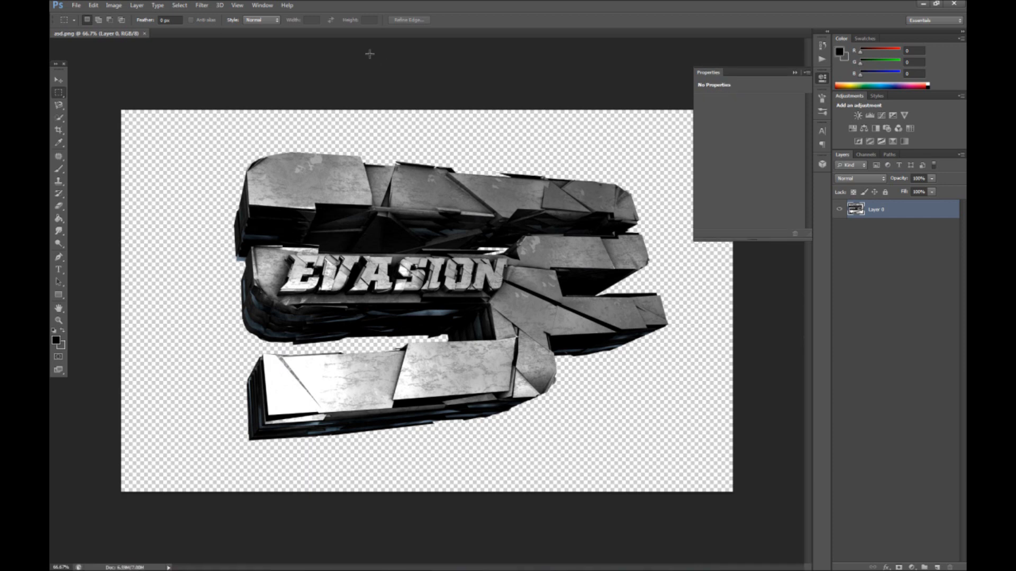
pyautogui.hotkey('alt', 'Tab')
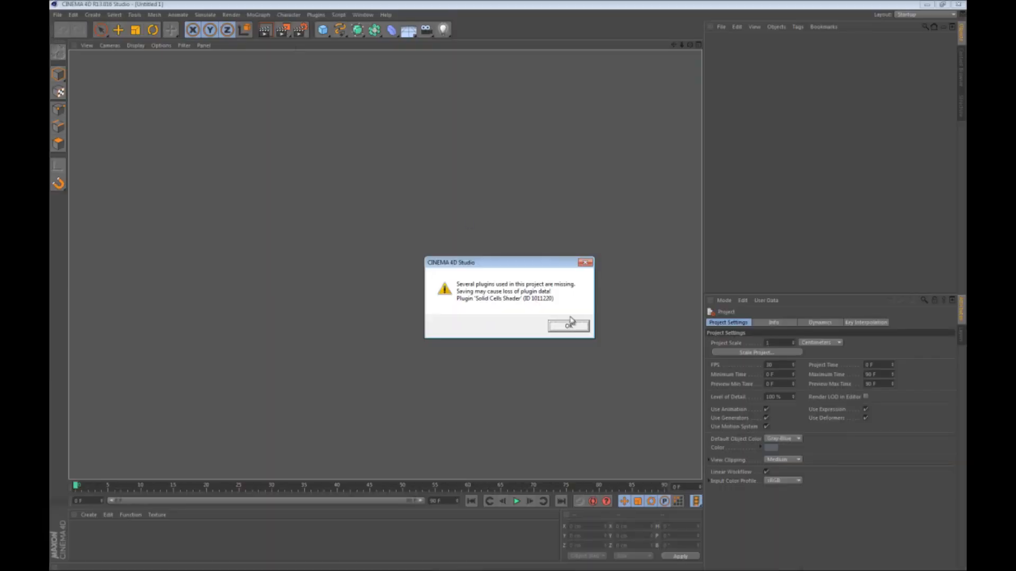
pyautogui.click(558, 325)
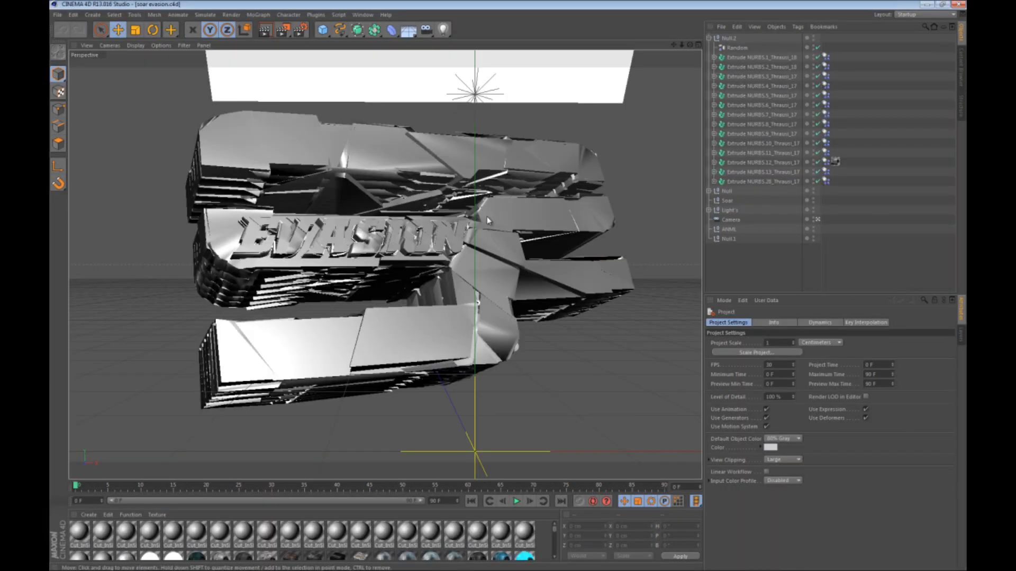
# Step: Turn off Ambient Occlusion, Color Correction, Depth of Field and Object Glow in the render settings, and turn on Cel Renderer
pyautogui.click(301, 30)
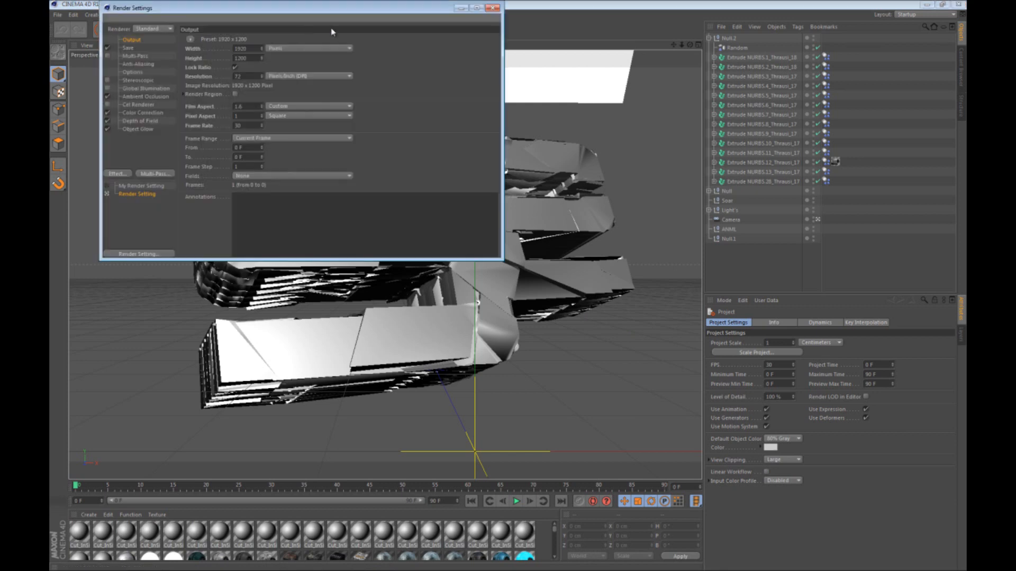
pyautogui.click(107, 96)
pyautogui.click(107, 112)
pyautogui.click(108, 121)
pyautogui.click(107, 121)
pyautogui.click(108, 104)
pyautogui.click(146, 104)
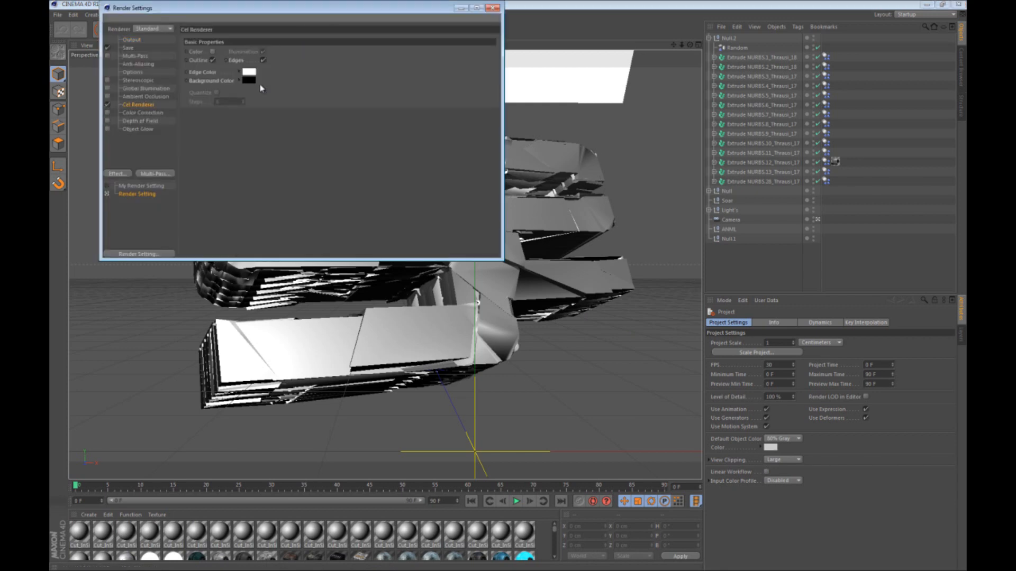
# Step: Review the image save settings and render the EVASION logo to the Picture Viewer
pyautogui.click(128, 48)
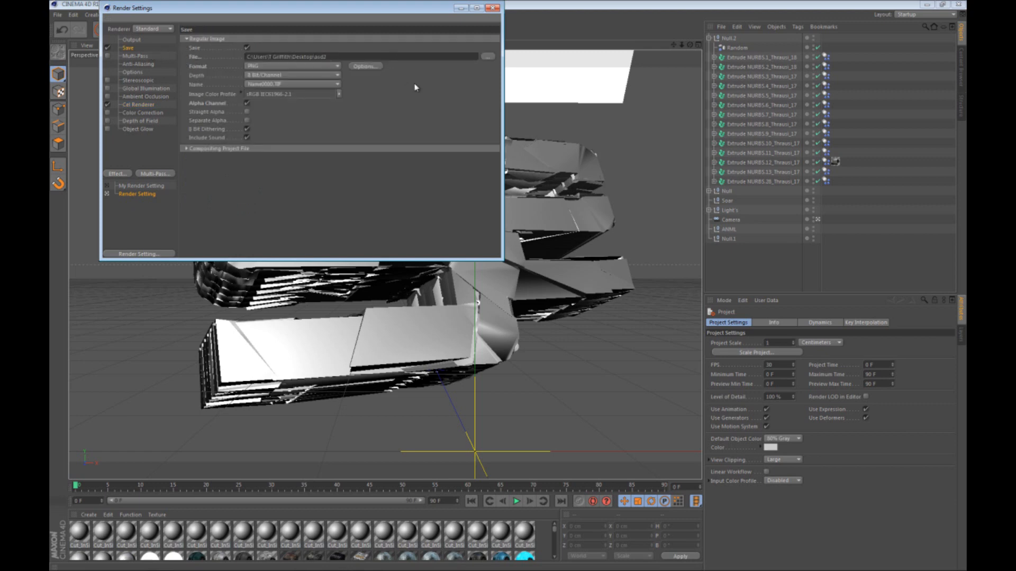
pyautogui.click(493, 8)
pyautogui.hotkey('shift', 'r')
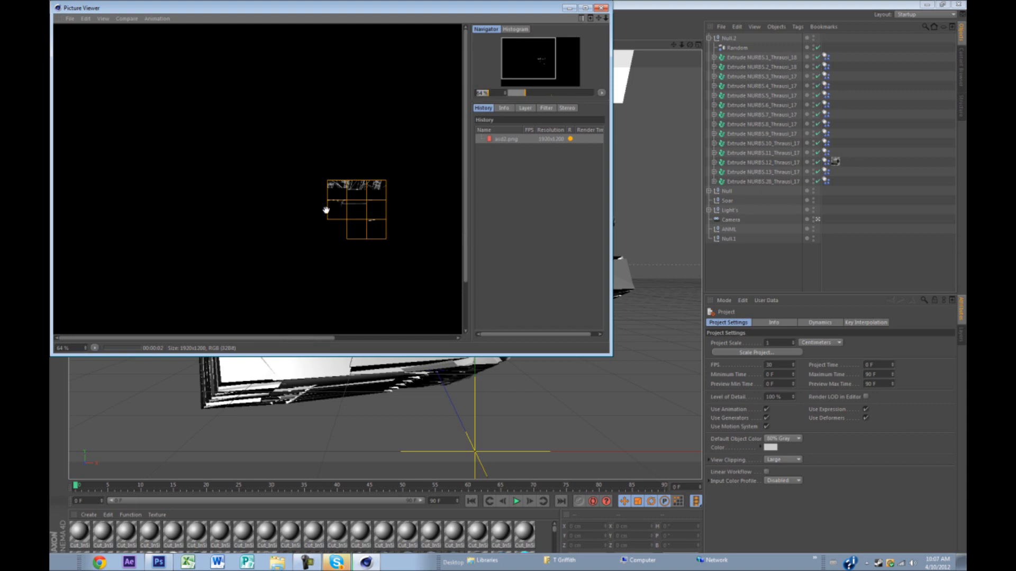
# Step: Switch to Photoshop and browse for files to open in the Documents library's Graphics folder, down to 2015 Pack's Textures folder
pyautogui.hotkey('alt', 'Tab')
pyautogui.press('Tab')
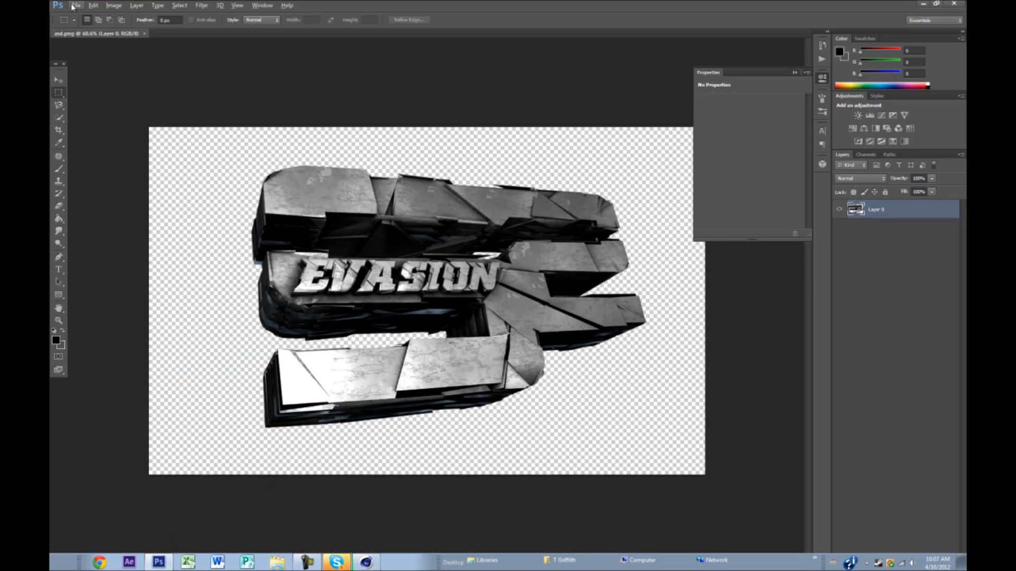
pyautogui.click(76, 5)
pyautogui.click(86, 25)
pyautogui.click(80, 133)
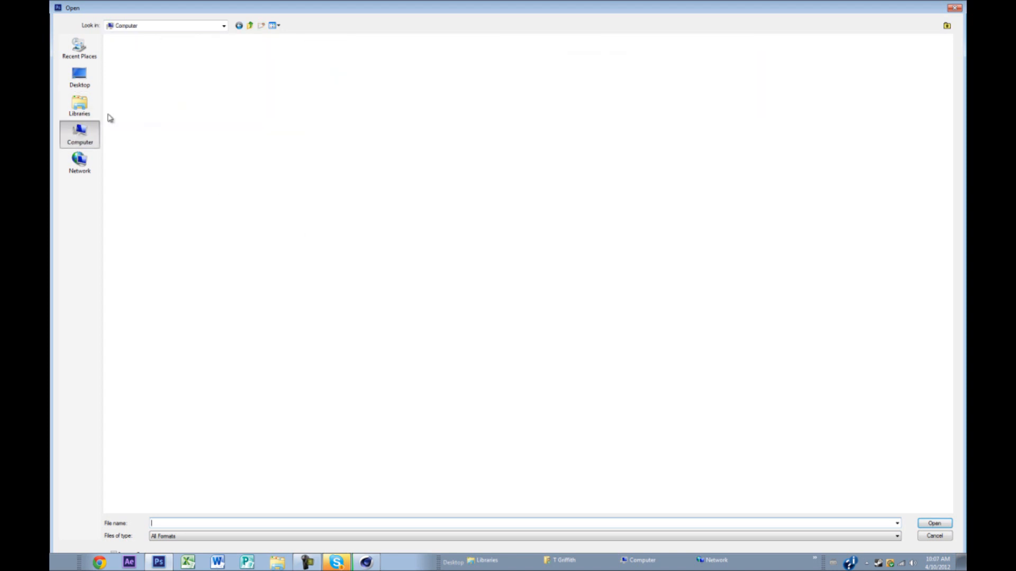
pyautogui.click(95, 101)
pyautogui.doubleClick(141, 56)
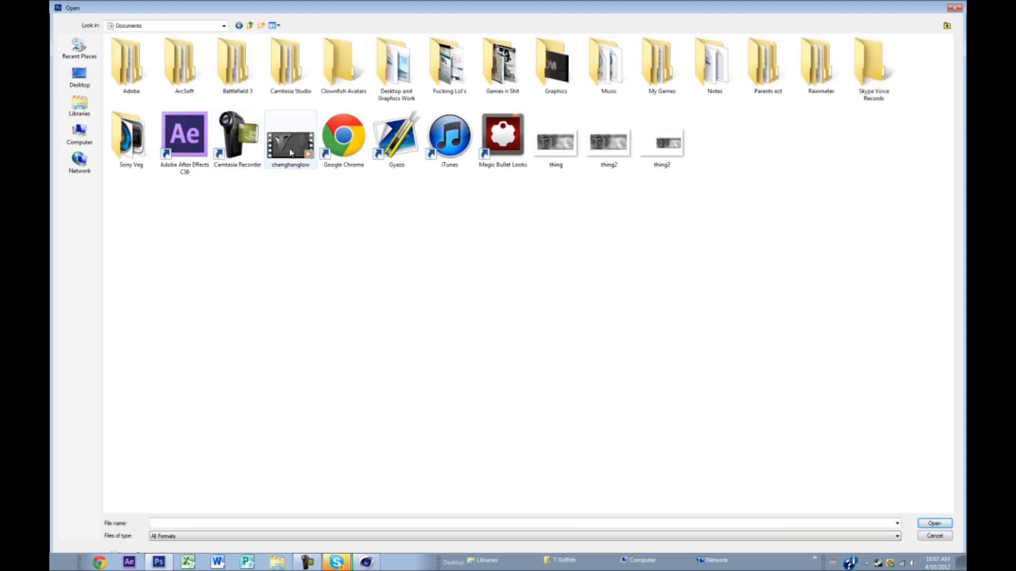
pyautogui.doubleClick(556, 63)
pyautogui.doubleClick(131, 63)
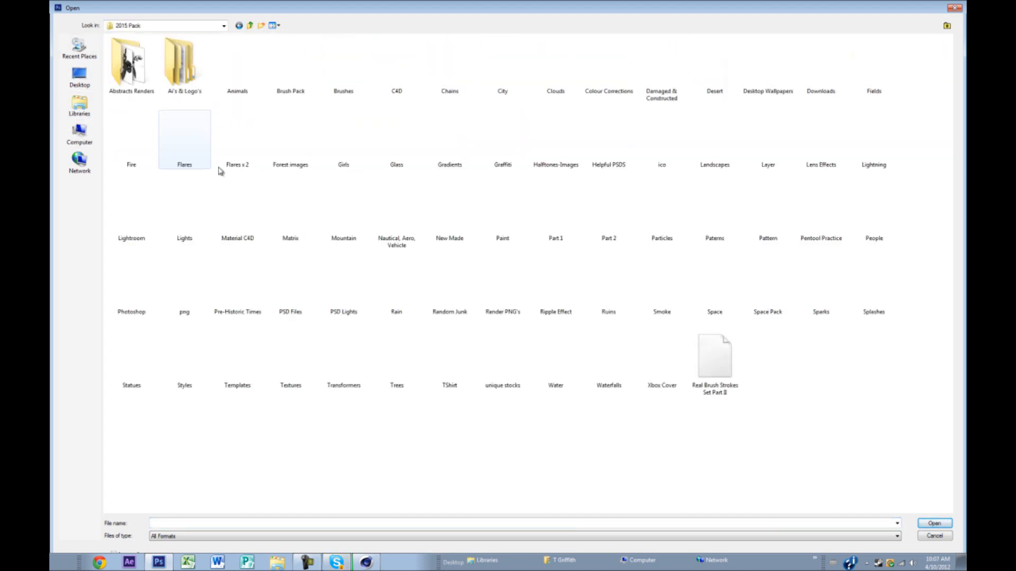
pyautogui.doubleClick(290, 358)
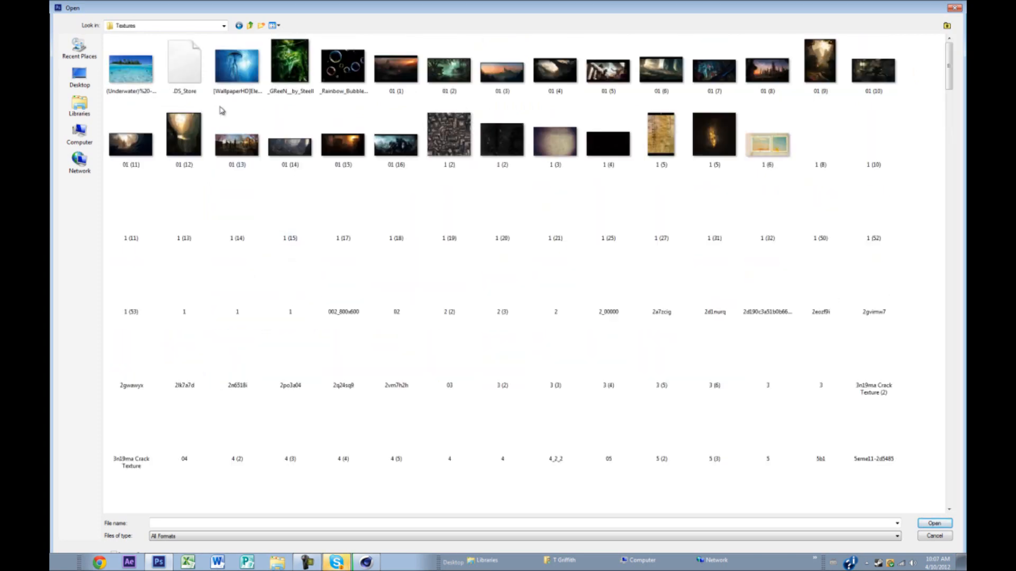
# Step: Look through the Textures folder and select texture_09_by_night_fate_stock
pyautogui.scroll(-15, 497, 161)
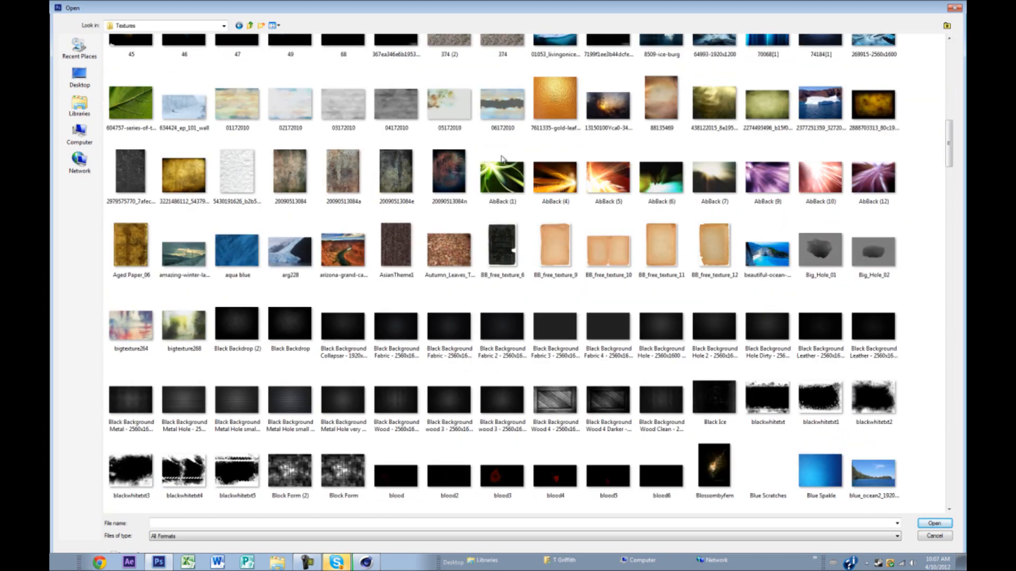
pyautogui.scroll(-3, 502, 159)
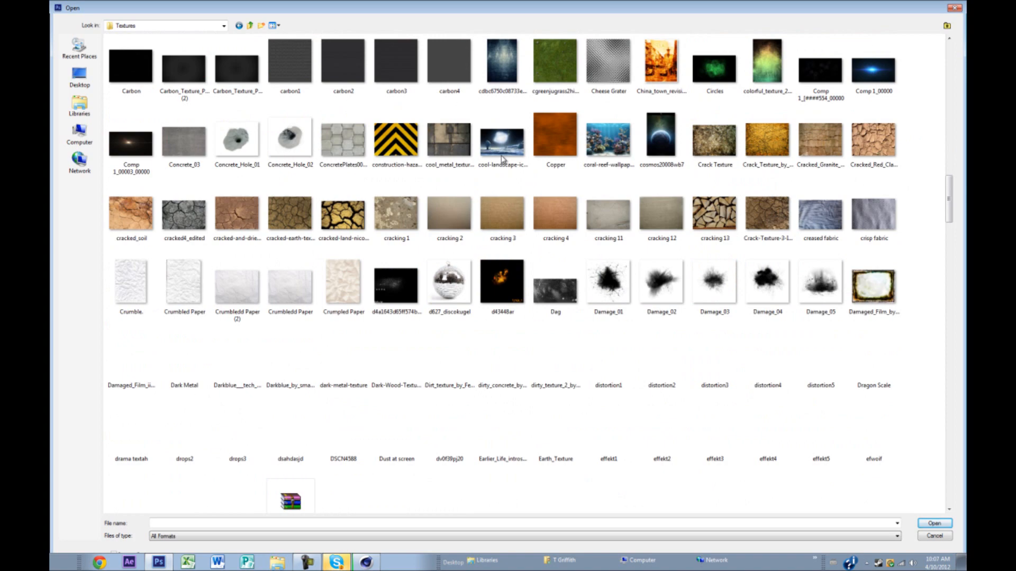
pyautogui.scroll(-2, 501, 159)
pyautogui.scroll(3, 502, 159)
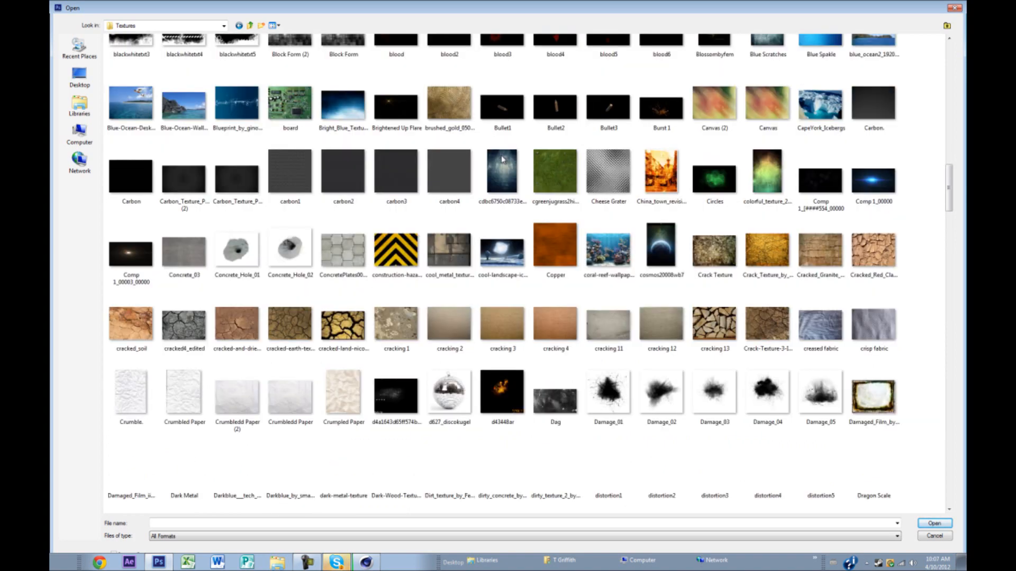
pyautogui.scroll(-10, 503, 159)
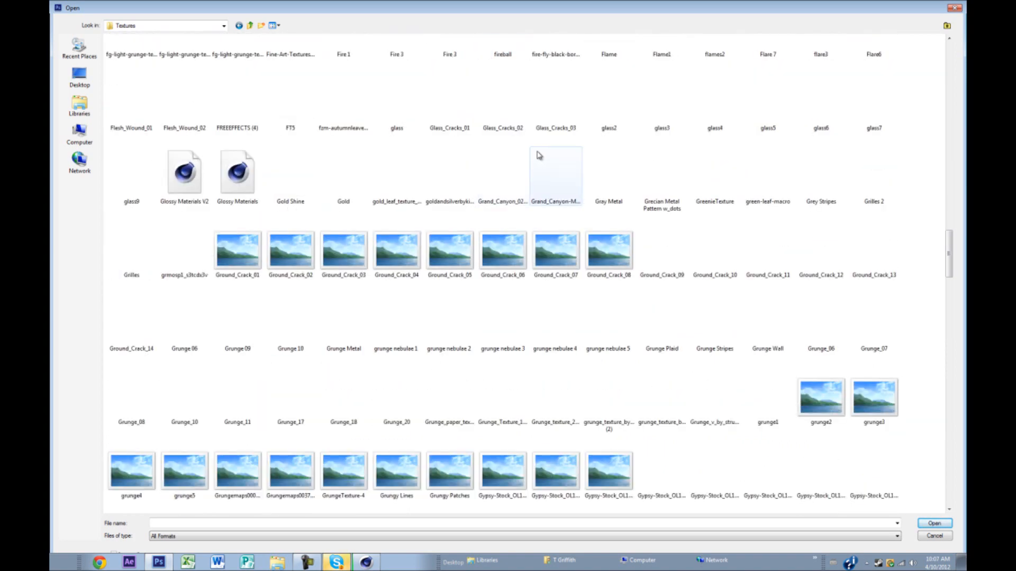
pyautogui.scroll(-3, 538, 155)
pyautogui.moveTo(949, 276); pyautogui.dragTo(954, 229)
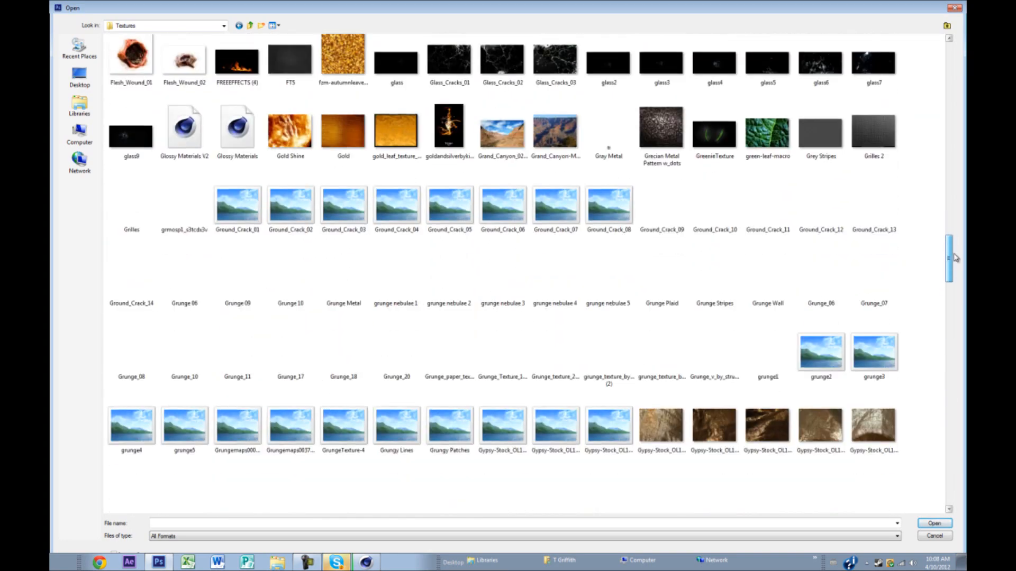
pyautogui.moveTo(955, 257); pyautogui.dragTo(957, 356)
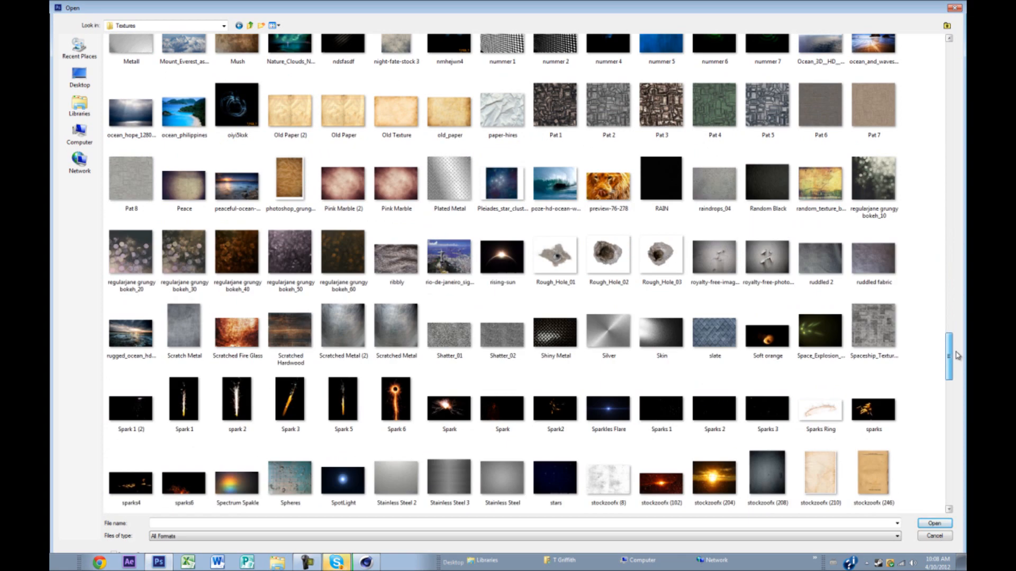
pyautogui.moveTo(958, 356); pyautogui.dragTo(957, 406)
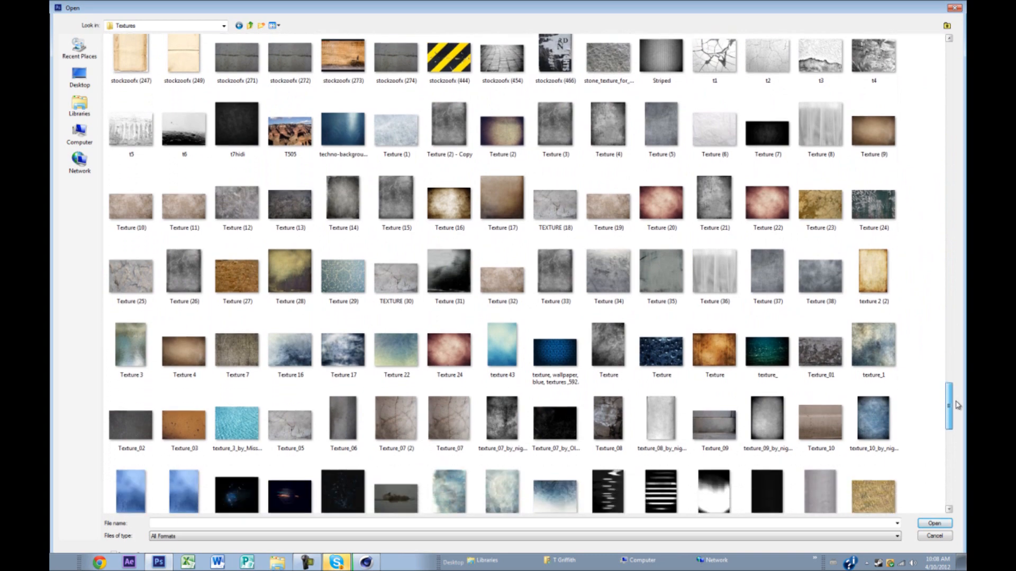
pyautogui.click(785, 423)
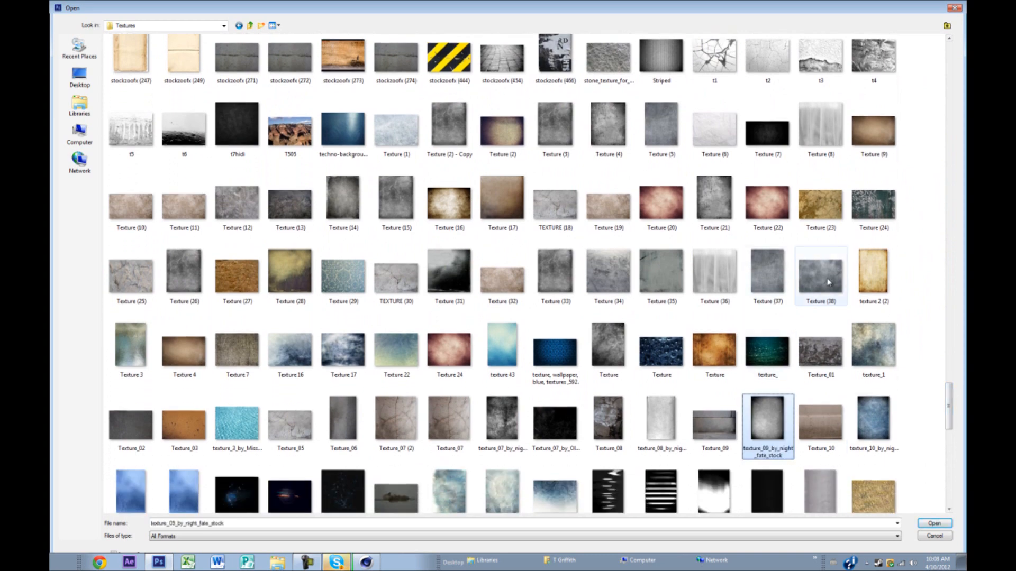
# Step: Add Texture (37) and TEXTURE (30) to the file selection and open all three textures
pyautogui.scroll(-6, 270, 401)
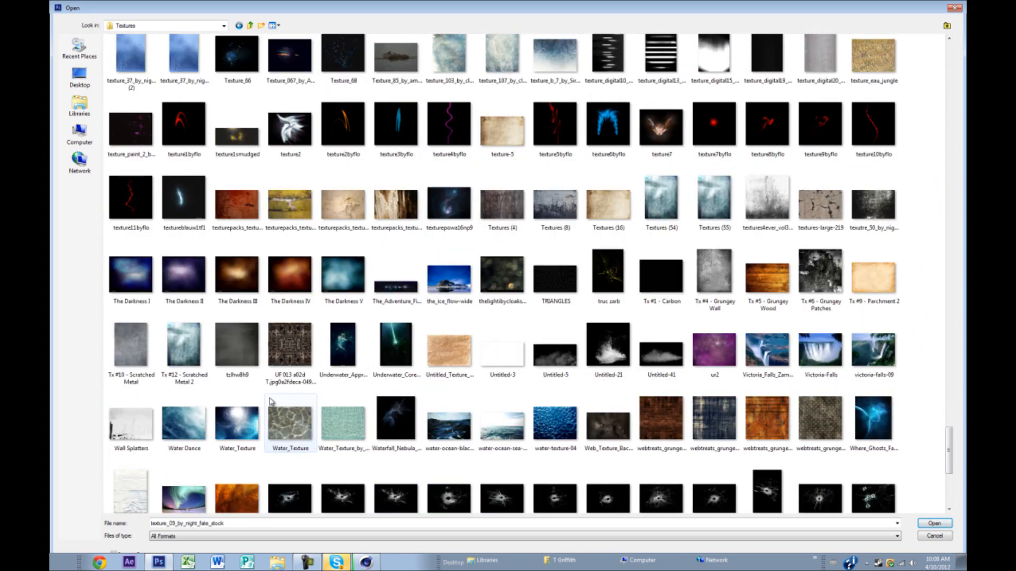
pyautogui.scroll(-3, 270, 401)
pyautogui.scroll(6, 274, 399)
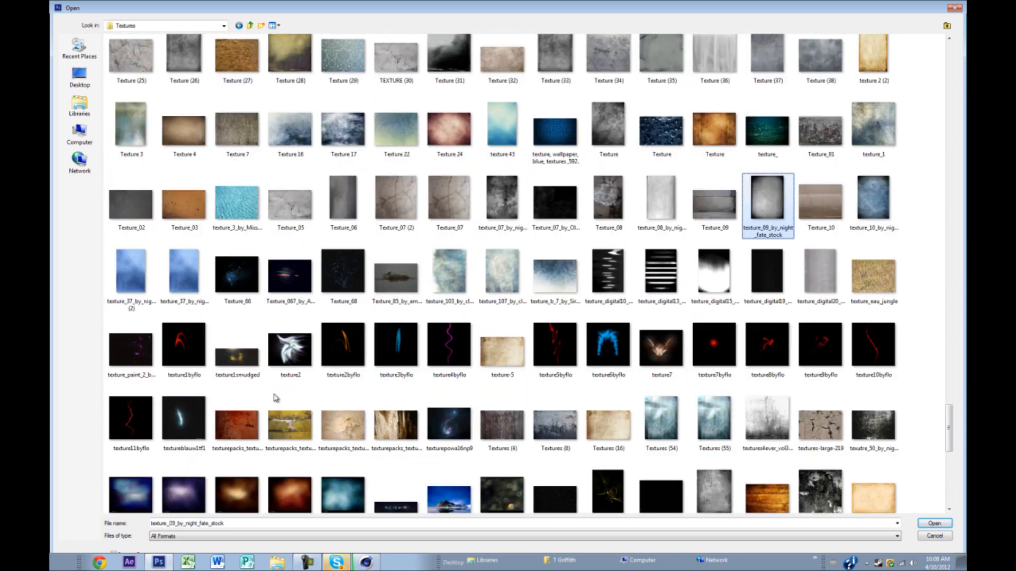
pyautogui.scroll(3, 275, 398)
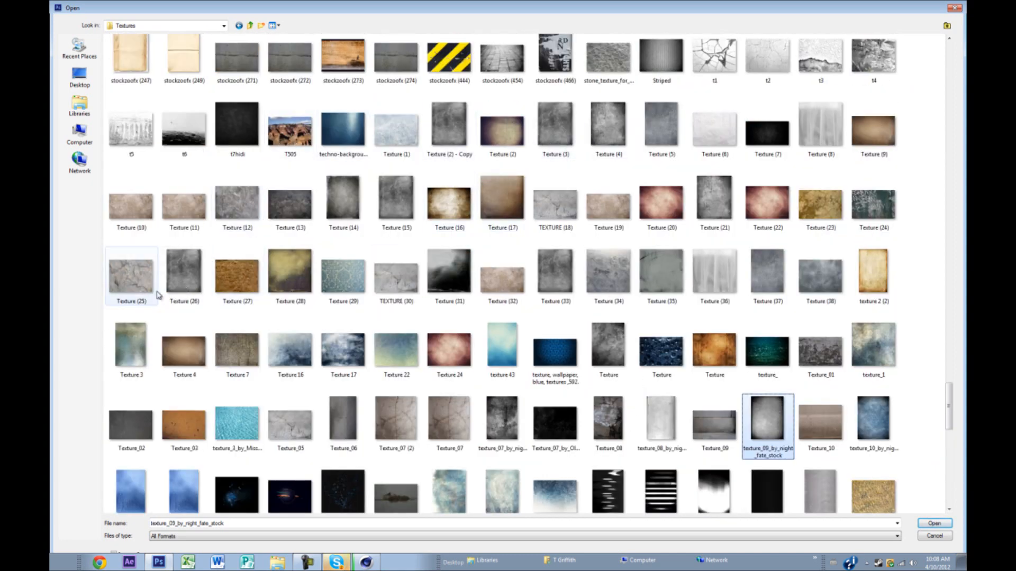
pyautogui.scroll(3, 706, 135)
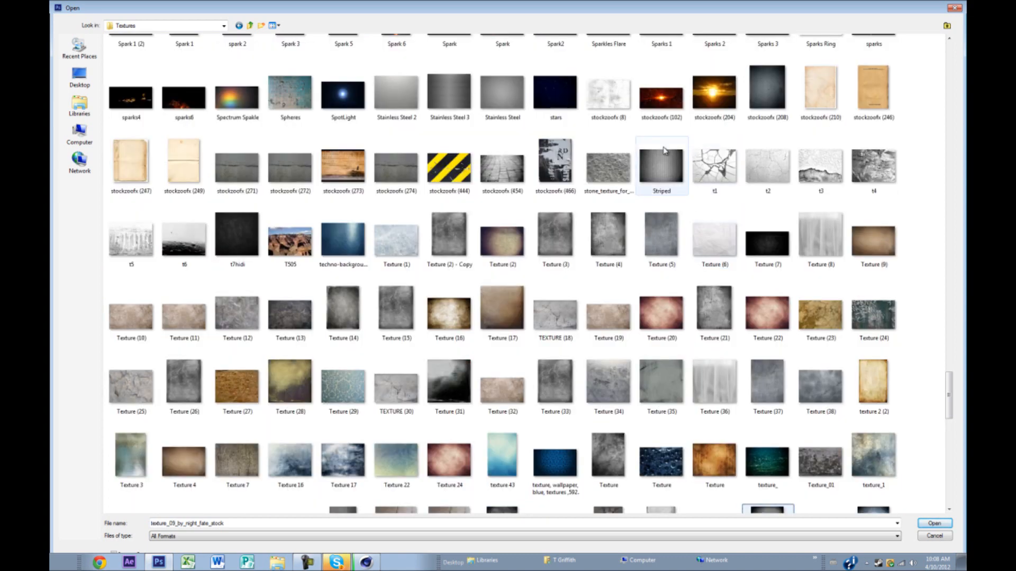
pyautogui.keyDown('ctrl'); pyautogui.click(776, 376); pyautogui.keyUp('ctrl')
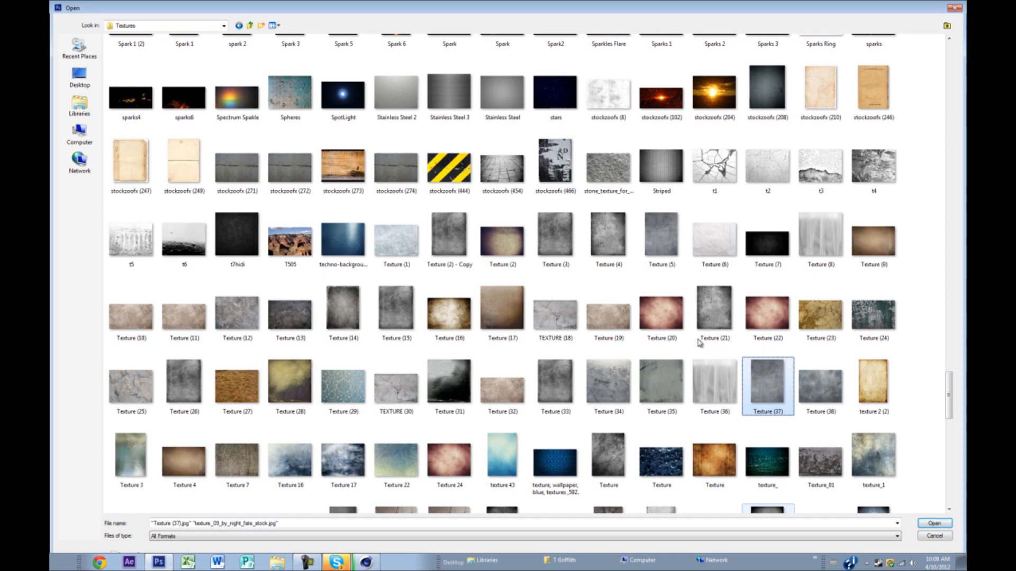
pyautogui.keyDown('ctrl'); pyautogui.click(408, 379); pyautogui.keyUp('ctrl')
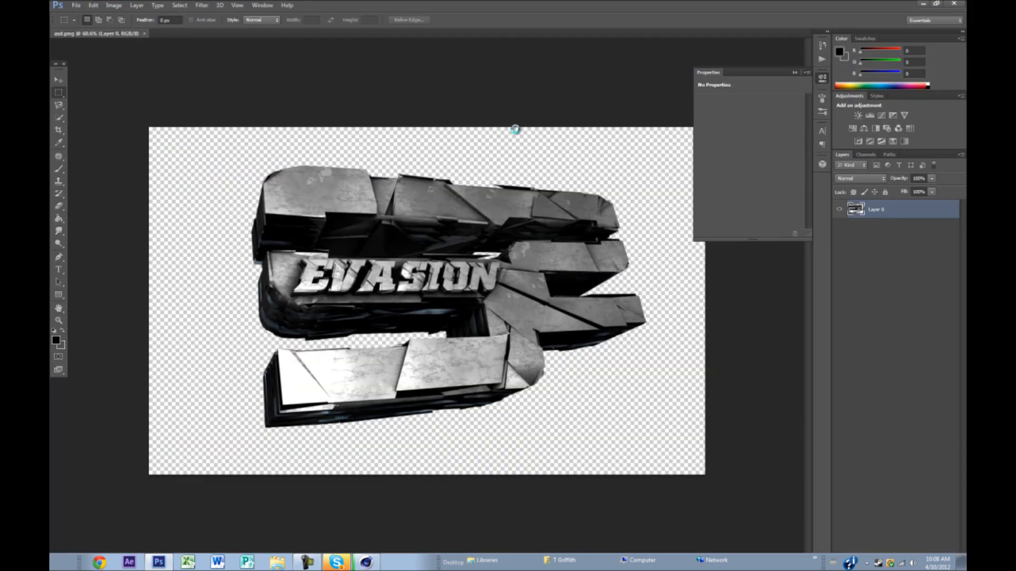
# Step: Check the progress of the cel outline render in Cinema 4D, and return to Photoshop
pyautogui.hotkey('alt', 'Tab')
pyautogui.hotkey('alt', 'Tab')
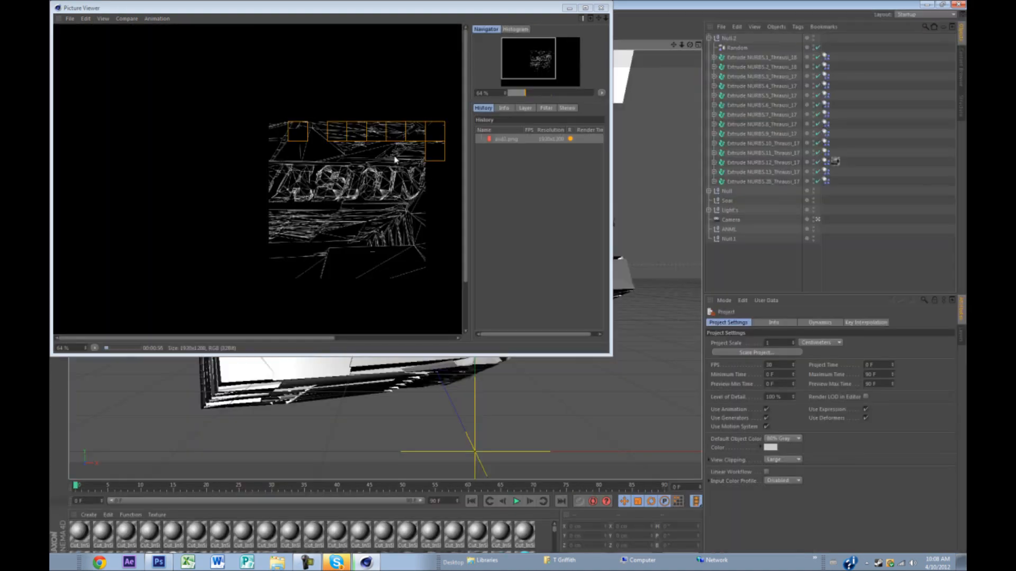
pyautogui.hotkey('alt', 'Tab')
pyautogui.hotkey('alt', 'Tab')
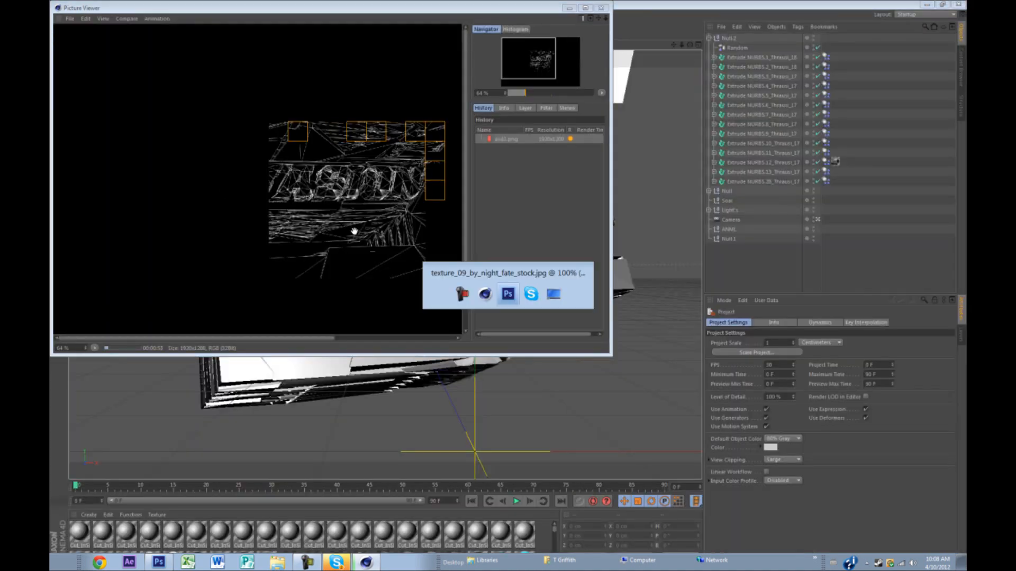
# Step: Copy the texture_09_by_night_fate_stock image into the asd.png logo document as a new layer and close the texture file
pyautogui.moveTo(393, 34); pyautogui.dragTo(114, 226)
pyautogui.press('v')
pyautogui.click(136, 34)
pyautogui.moveTo(212, 312); pyautogui.dragTo(550, 228)
pyautogui.click(447, 224)
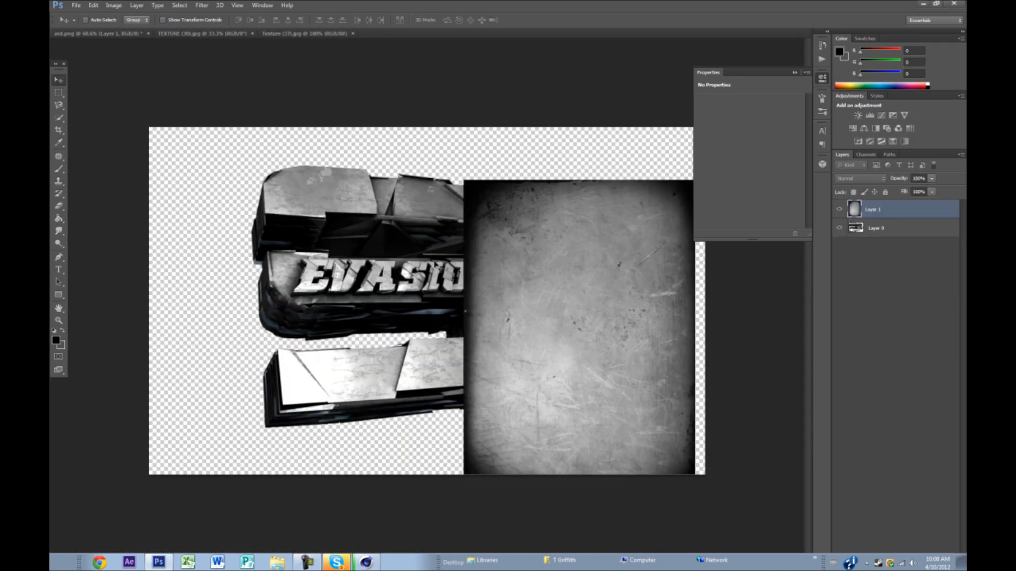
# Step: Rotate the scratched texture layer 90 degrees, then move and enlarge it to cover the logo
pyautogui.hotkey('ctrl', 't')
pyautogui.moveTo(519, 240); pyautogui.dragTo(672, 272)
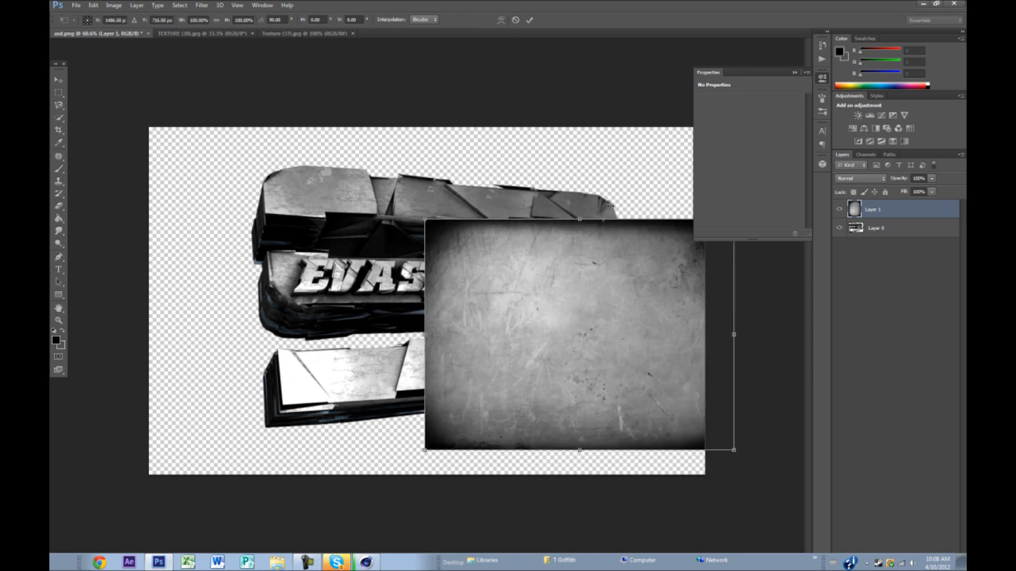
pyautogui.moveTo(568, 374); pyautogui.dragTo(405, 283)
pyautogui.moveTo(554, 389); pyautogui.dragTo(646, 426)
pyautogui.press('Return')
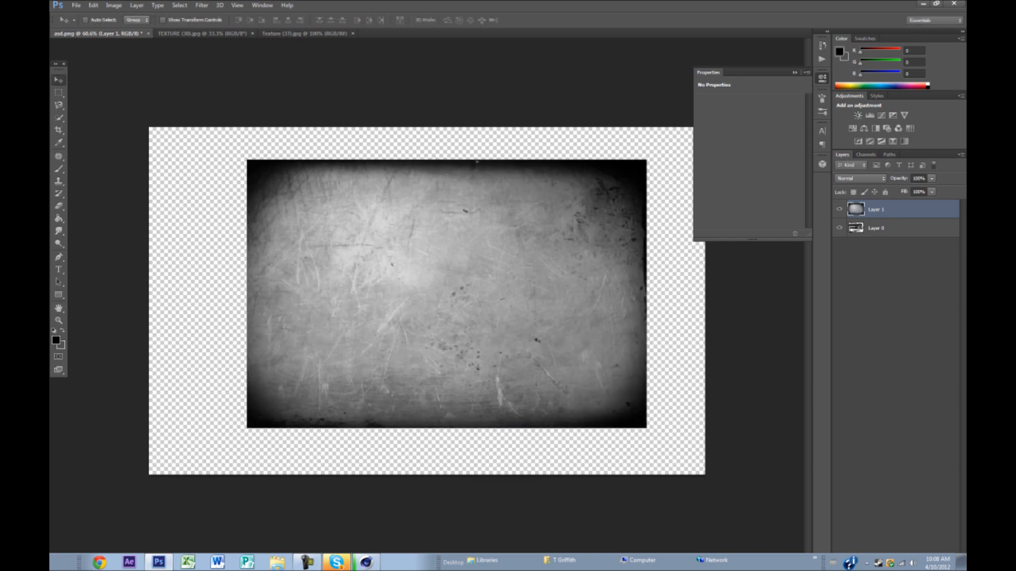
# Step: Clip the scratched texture to the logo layer and cycle through its blending modes, settling on Overlay
pyautogui.keyDown('alt'); pyautogui.click(895, 217); pyautogui.keyUp('alt')
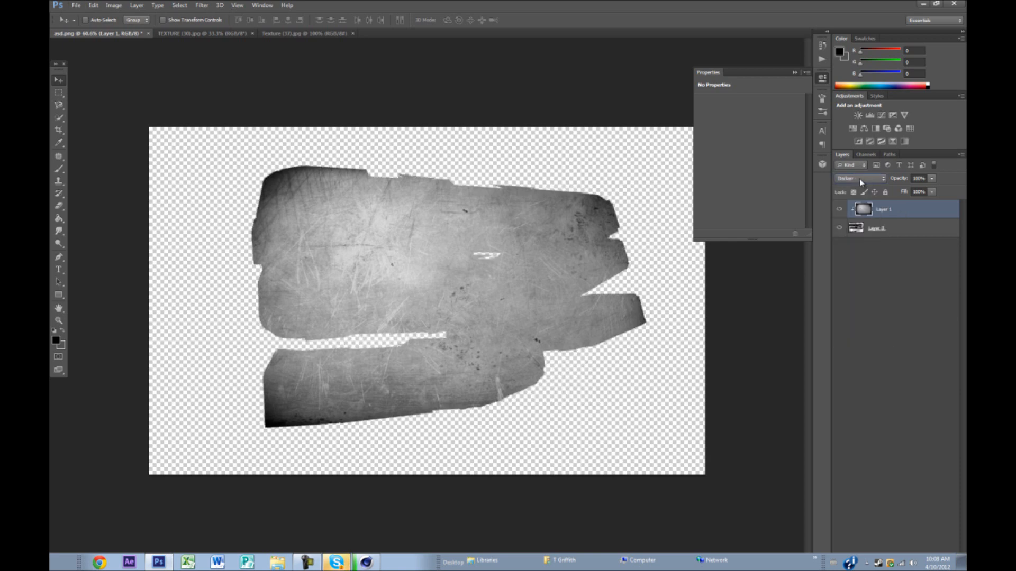
pyautogui.press('Down')
pyautogui.press('Down')
pyautogui.press('Down')
pyautogui.press('Down')
pyautogui.press('Down')
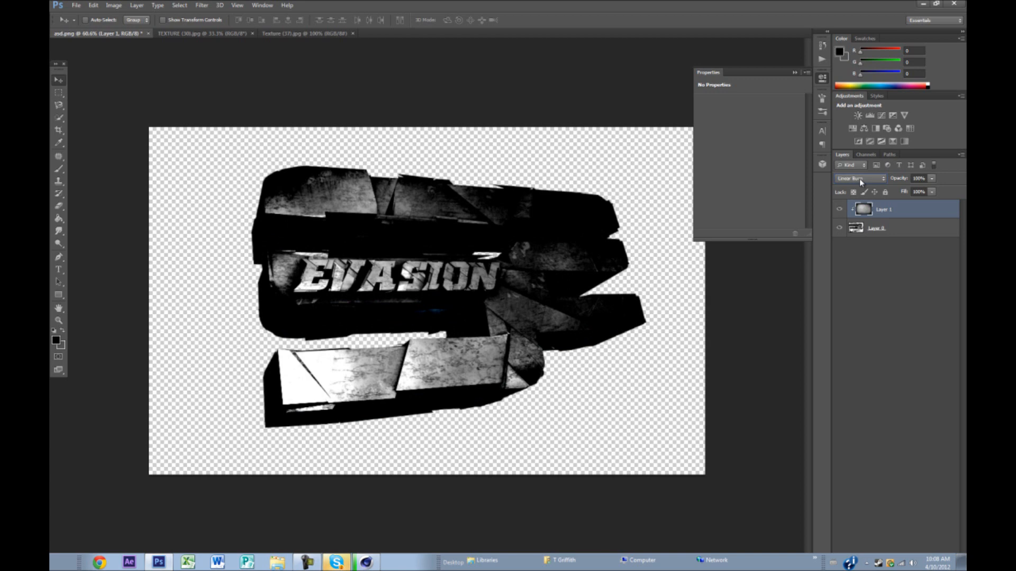
pyautogui.press('Down')
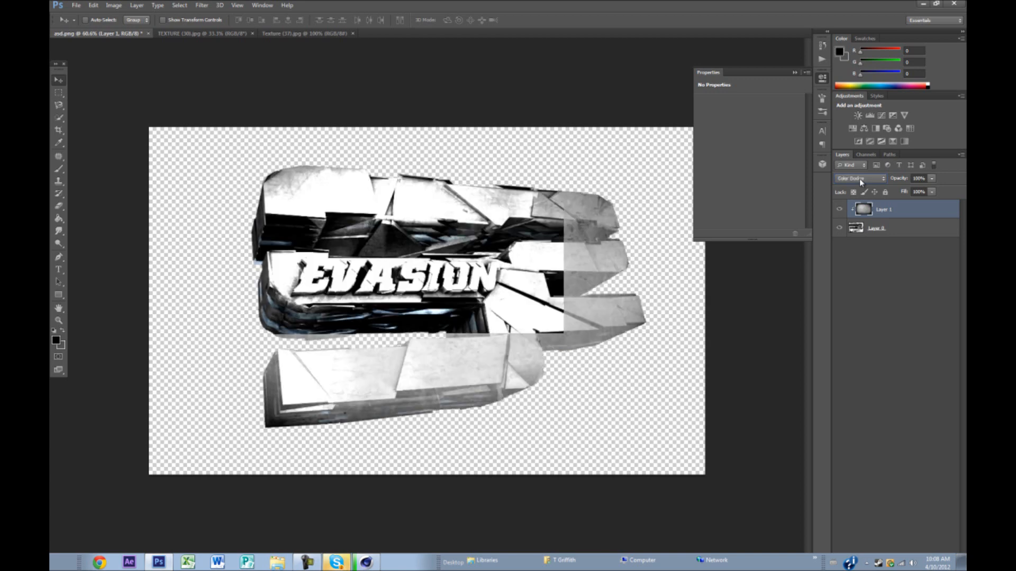
pyautogui.press('Down')
pyautogui.press('Down')
pyautogui.press('Down')
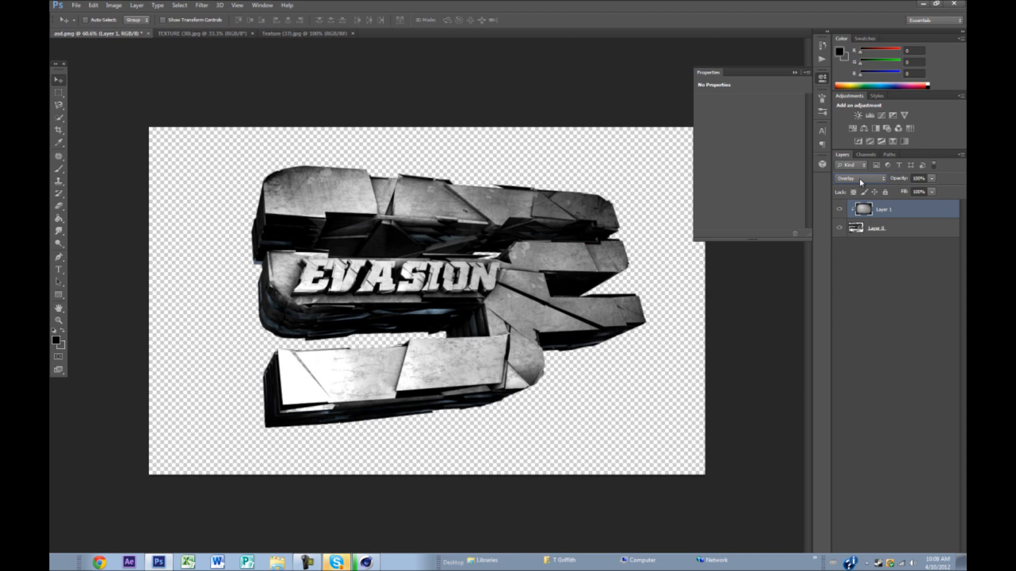
pyautogui.press('Down')
pyautogui.press('Up')
# Step: Set the scratched texture layer's opacity to 50%
pyautogui.click(913, 178)
pyautogui.write('50')
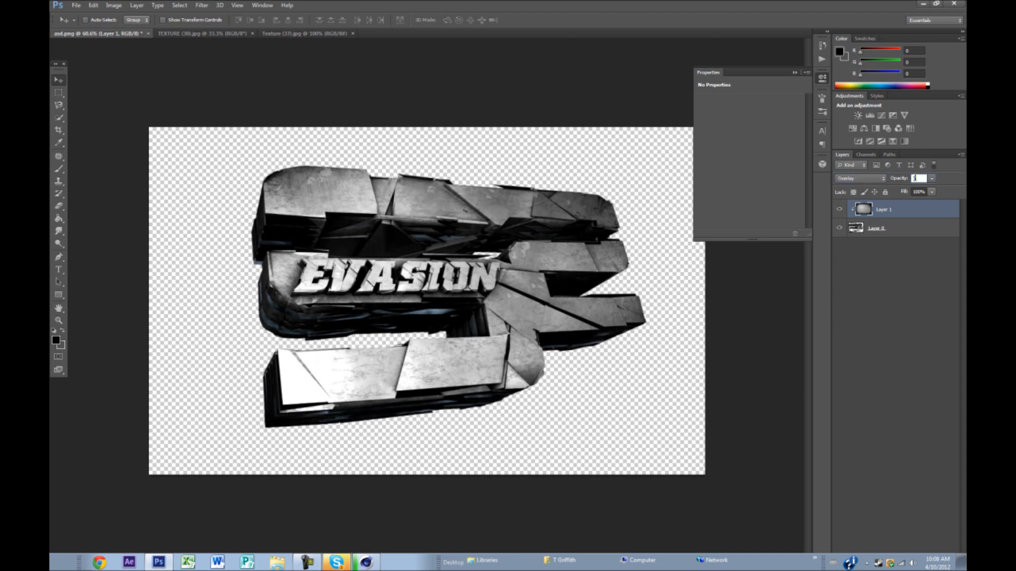
pyautogui.press('Return')
# Step: Add TEXTURE (30) to the logo document as a clipped layer, close its file, and scale and reposition the cracks over the logo
pyautogui.moveTo(199, 34); pyautogui.dragTo(51, 302)
pyautogui.moveTo(647, 272); pyautogui.dragTo(577, 271)
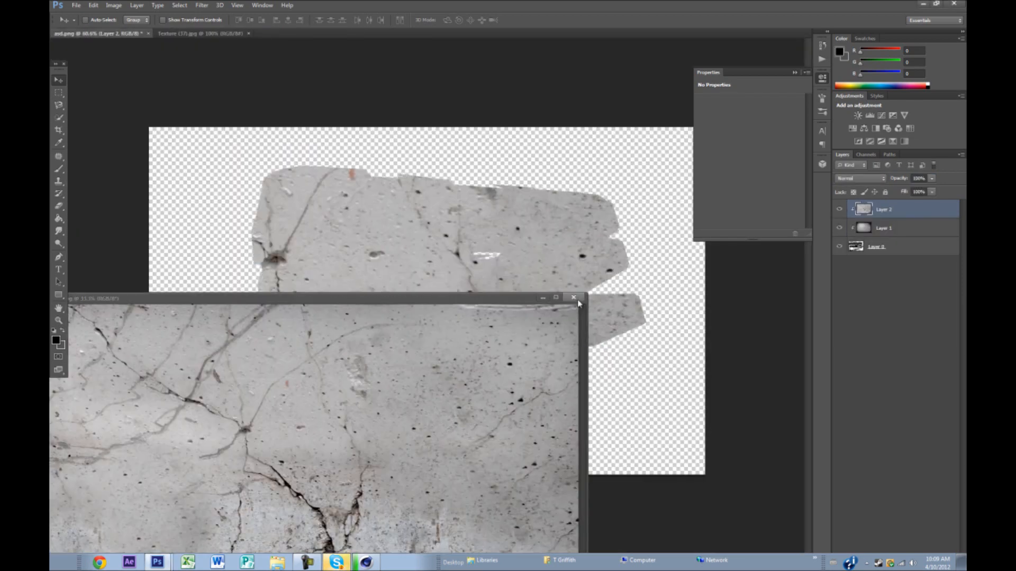
pyautogui.hotkey('ctrl', 't')
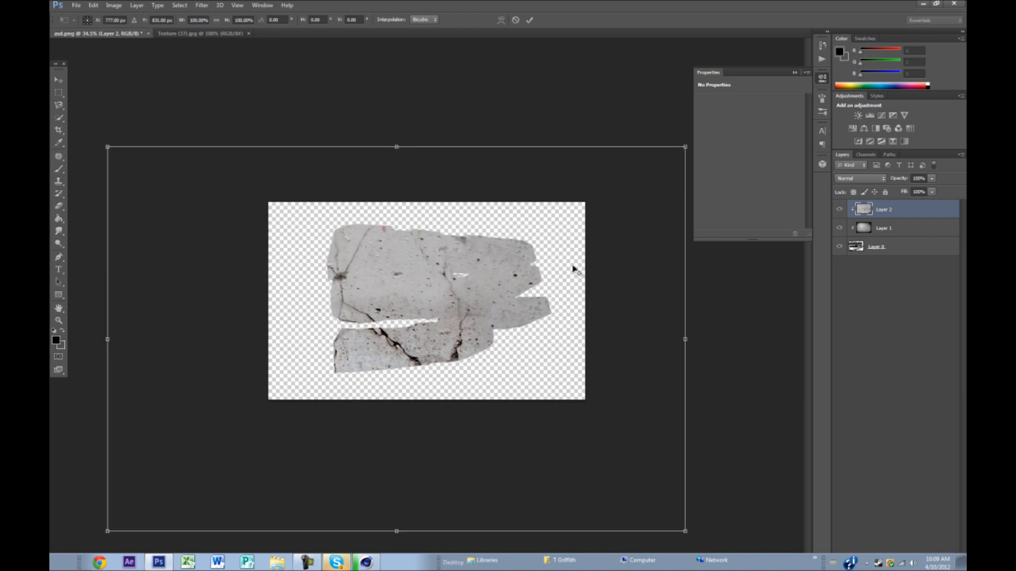
pyautogui.moveTo(661, 163); pyautogui.dragTo(342, 328)
pyautogui.moveTo(286, 403); pyautogui.dragTo(484, 275)
pyautogui.moveTo(538, 297); pyautogui.dragTo(624, 298)
pyautogui.moveTo(544, 314); pyautogui.dragTo(522, 308)
pyautogui.press('Return')
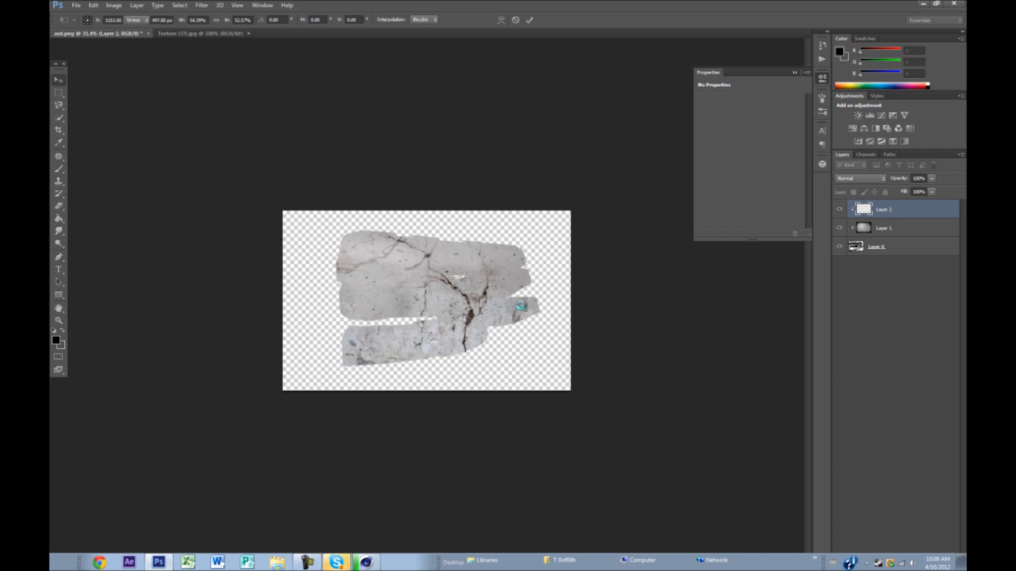
# Step: Try different blending modes on the cracked texture layer, settle on Overlay, and inspect the result on the logo
pyautogui.click(860, 179)
pyautogui.click(852, 200)
pyautogui.press('Down')
pyautogui.press('Down')
pyautogui.press('Up')
pyautogui.press('Down')
pyautogui.press('Down')
pyautogui.press('Down')
pyautogui.press('Down')
pyautogui.press('Down')
pyautogui.press('Down')
pyautogui.press('Down')
pyautogui.press('Down')
pyautogui.press('Down')
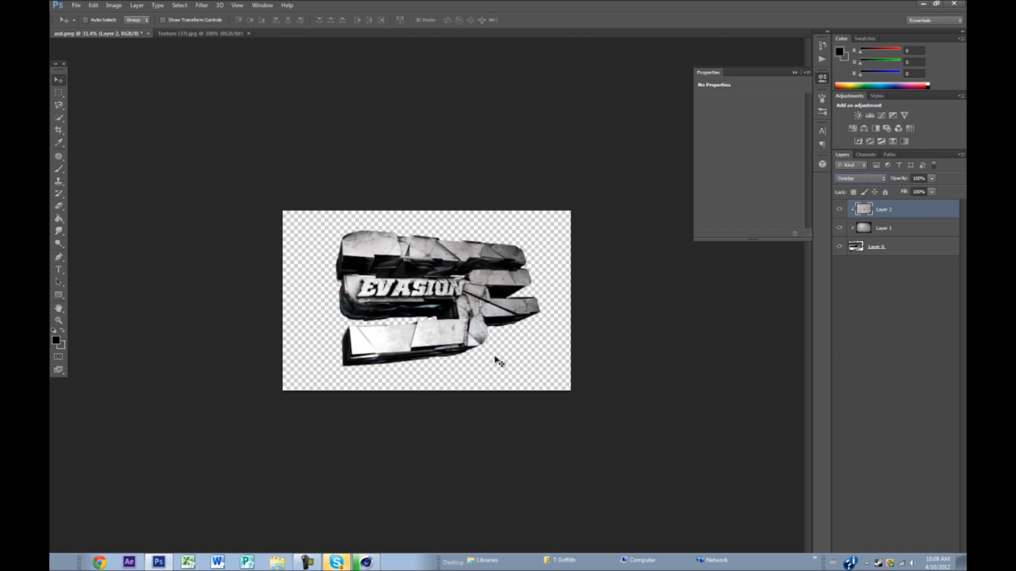
pyautogui.keyDown('alt'); pyautogui.scroll(5, 478, 329); pyautogui.keyUp('alt')
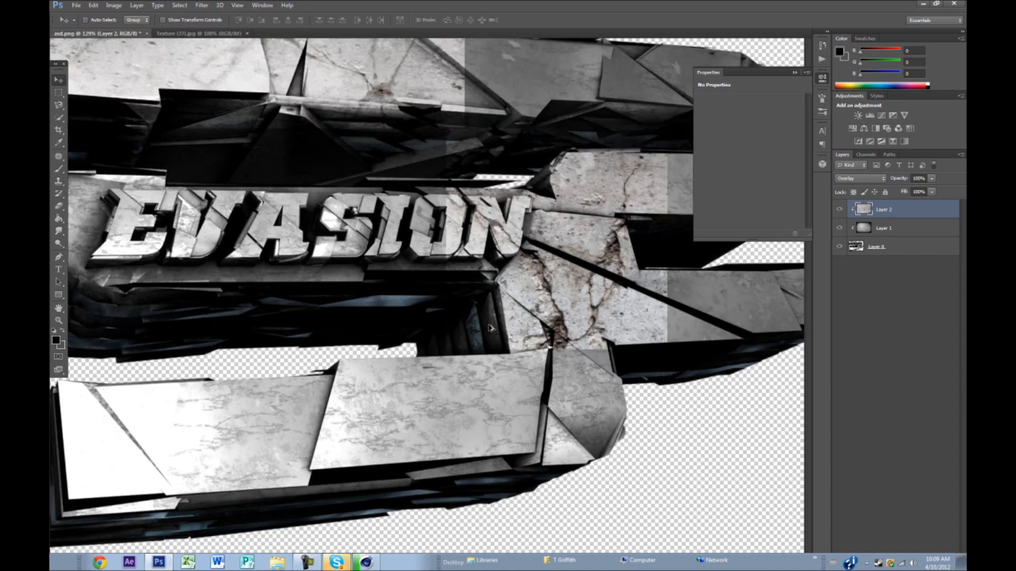
pyautogui.keyDown('alt'); pyautogui.scroll(-3, 489, 328); pyautogui.keyUp('alt')
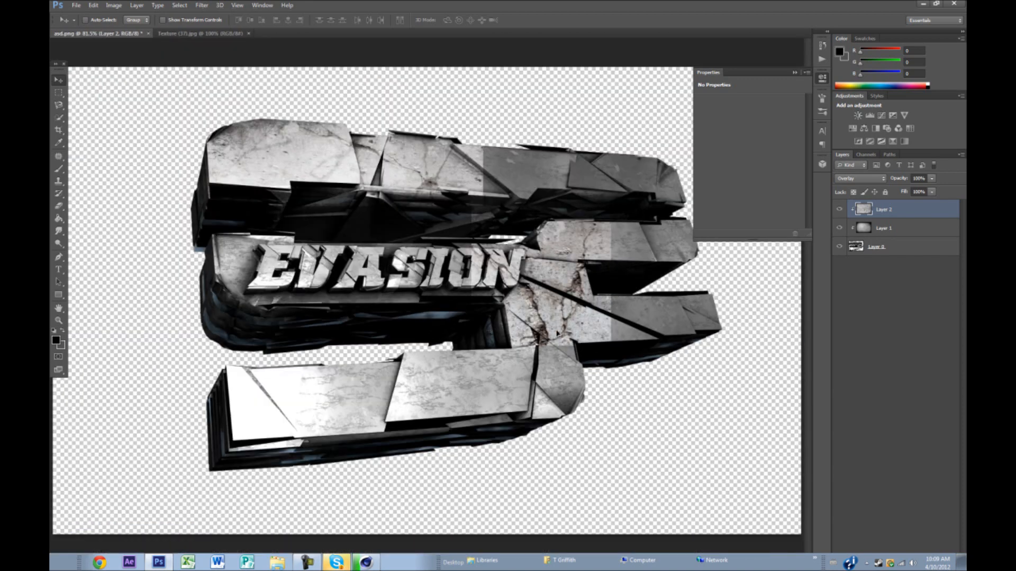
# Step: Set the cracked texture layer's blending mode to Overlay
pyautogui.click(876, 181)
pyautogui.click(876, 181)
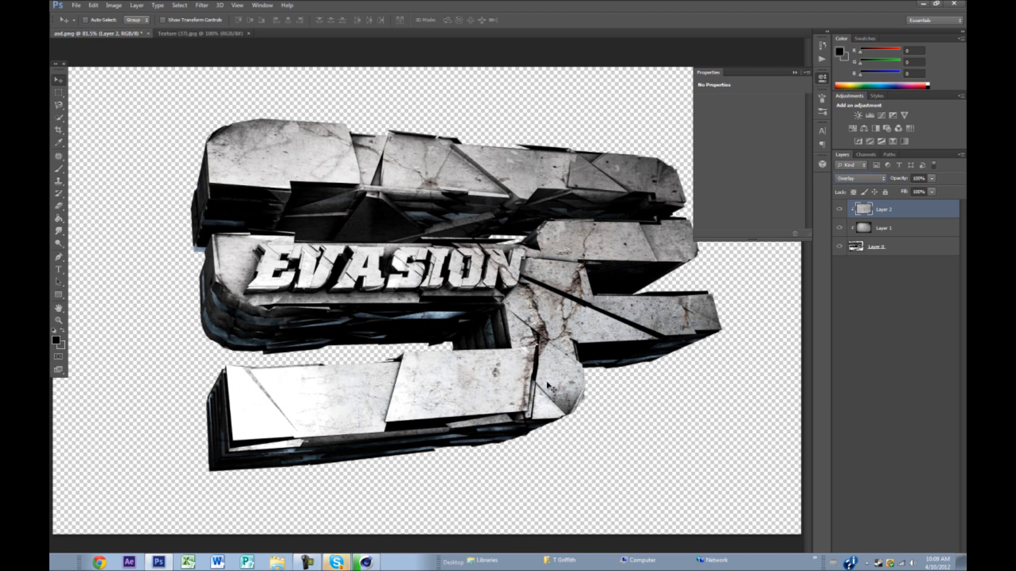
pyautogui.press('alt')
pyautogui.keyDown('alt'); pyautogui.scroll(-2, 476, 378); pyautogui.keyUp('alt')
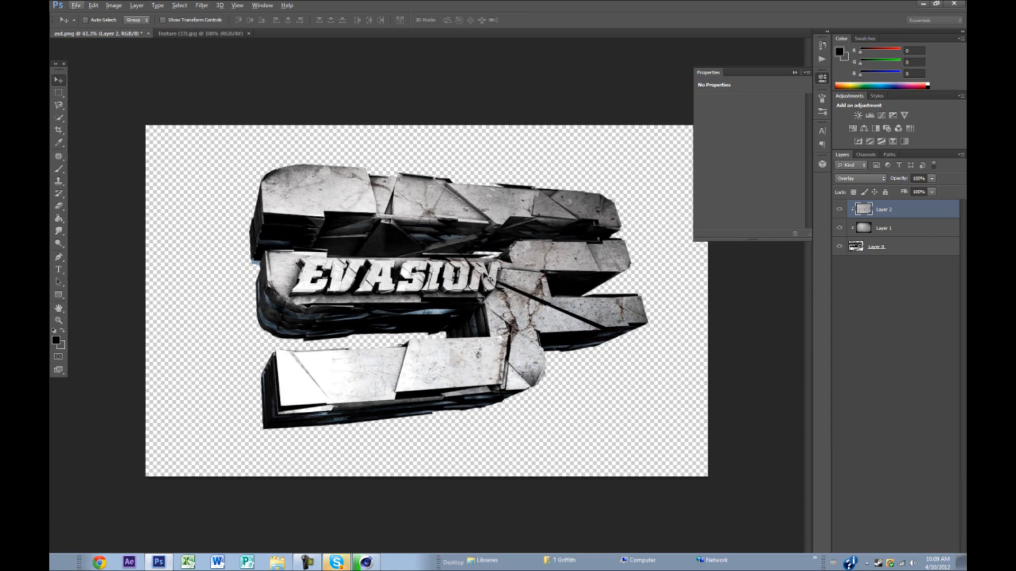
# Step: Add Texture (33) to the logo document as a clipped layer, close its file, and rotate it 90° and enlarge it over the logo
pyautogui.moveTo(207, 34); pyautogui.dragTo(50, 293)
pyautogui.moveTo(277, 394); pyautogui.dragTo(566, 330)
pyautogui.click(279, 291)
pyautogui.moveTo(450, 309); pyautogui.dragTo(225, 186)
pyautogui.hotkey('ctrl', 't')
pyautogui.moveTo(249, 426); pyautogui.dragTo(605, 439)
pyautogui.moveTo(535, 352); pyautogui.dragTo(625, 340)
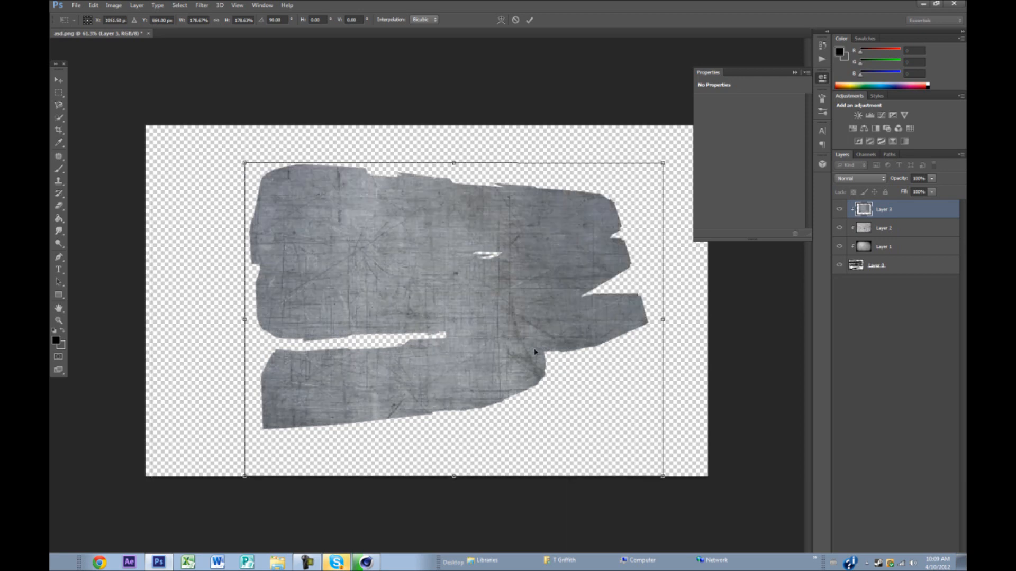
pyautogui.press('Return')
# Step: Blend the new grey texture layer in Overlay mode at 25% opacity
pyautogui.click(859, 178)
pyautogui.click(849, 304)
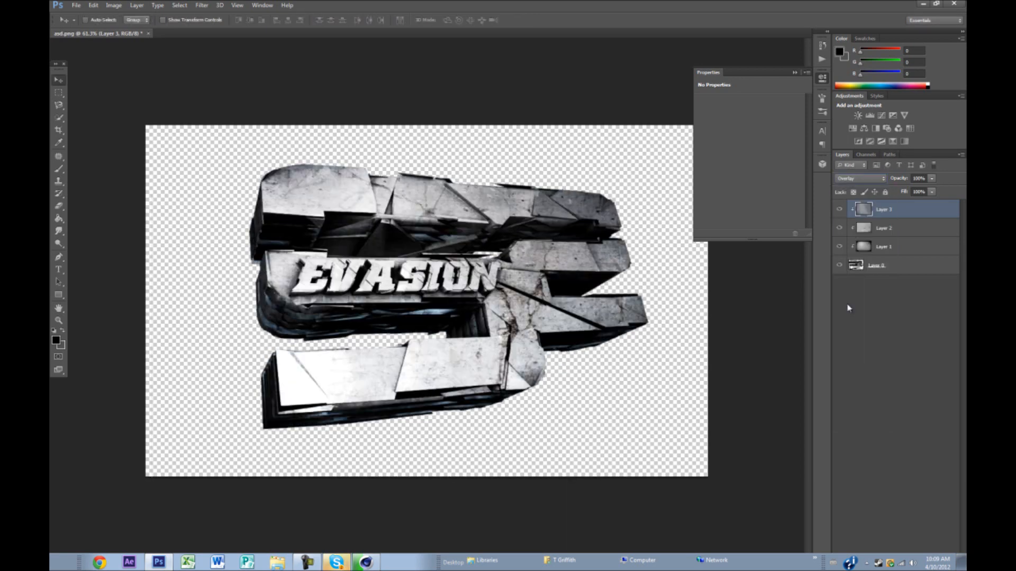
pyautogui.click(920, 178)
pyautogui.write('25')
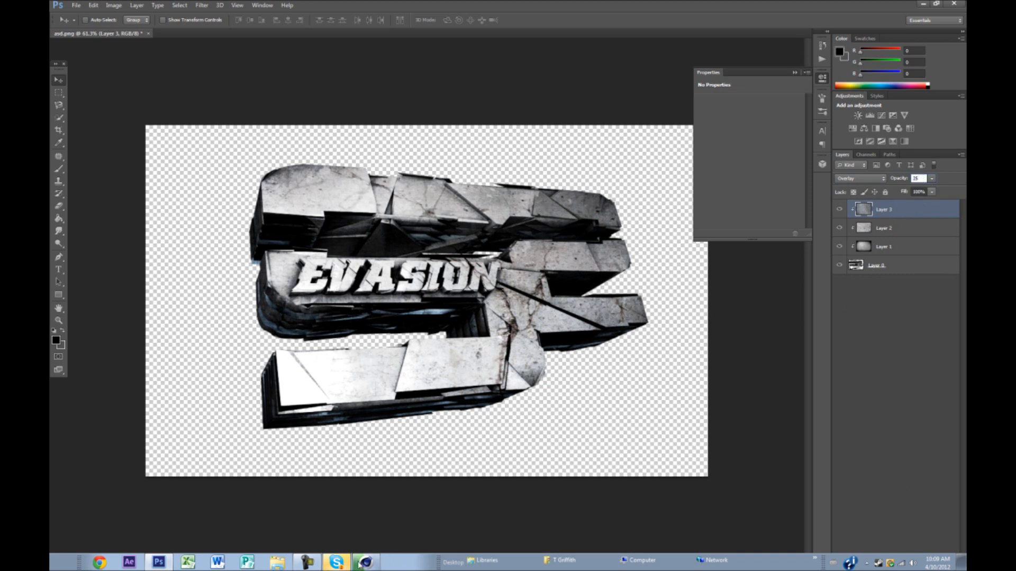
# Step: Switch to Skype and send the reply "Cheer's dude <3" in the contact's chat
pyautogui.click(337, 562)
pyautogui.click(295, 214)
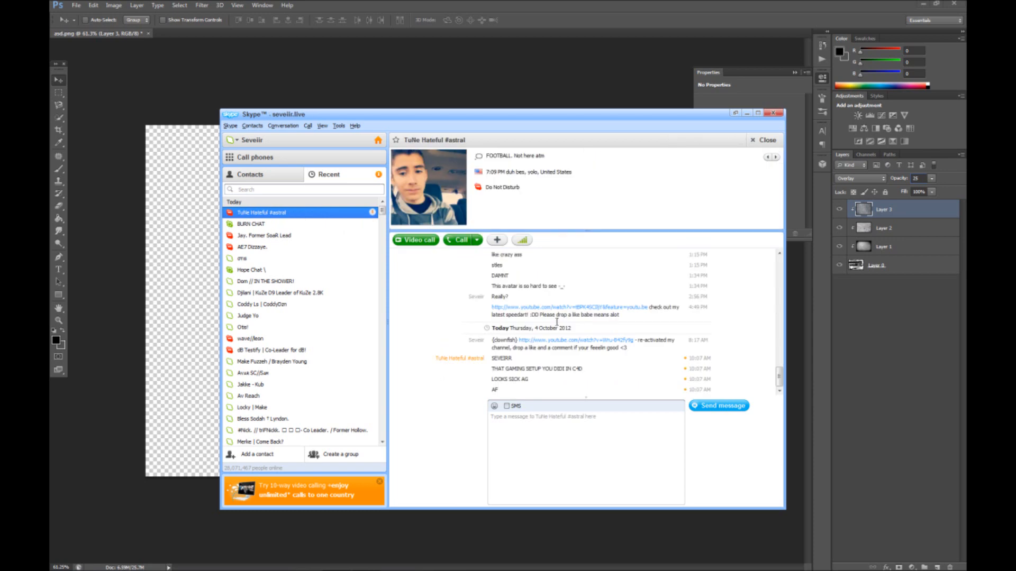
pyautogui.click(563, 430)
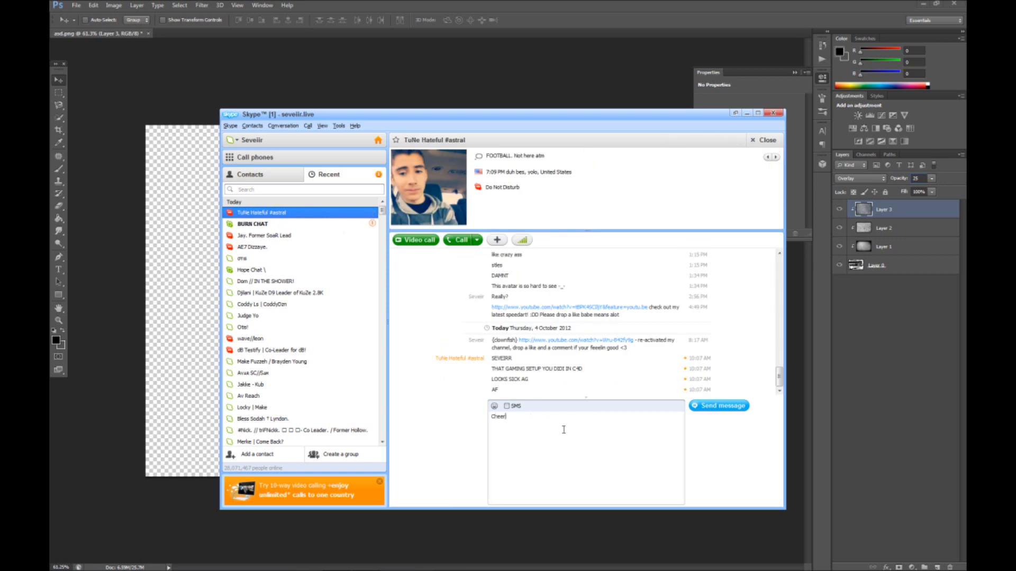
pyautogui.press('Return')
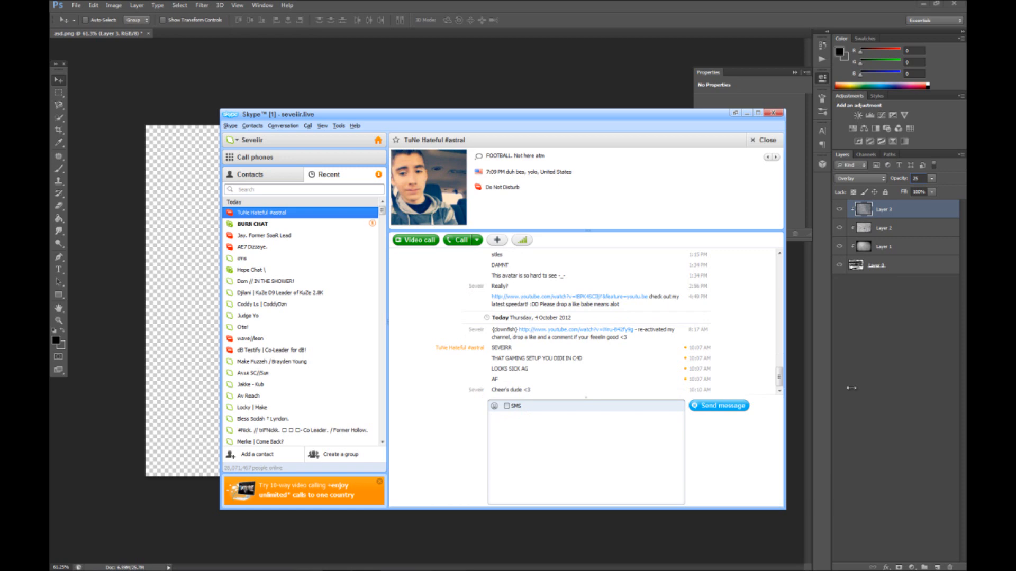
# Step: Return to Photoshop and add a Gradient Map adjustment clipped to the logo, using the black-to-white gradient
pyautogui.click(908, 519)
pyautogui.click(912, 567)
pyautogui.click(894, 551)
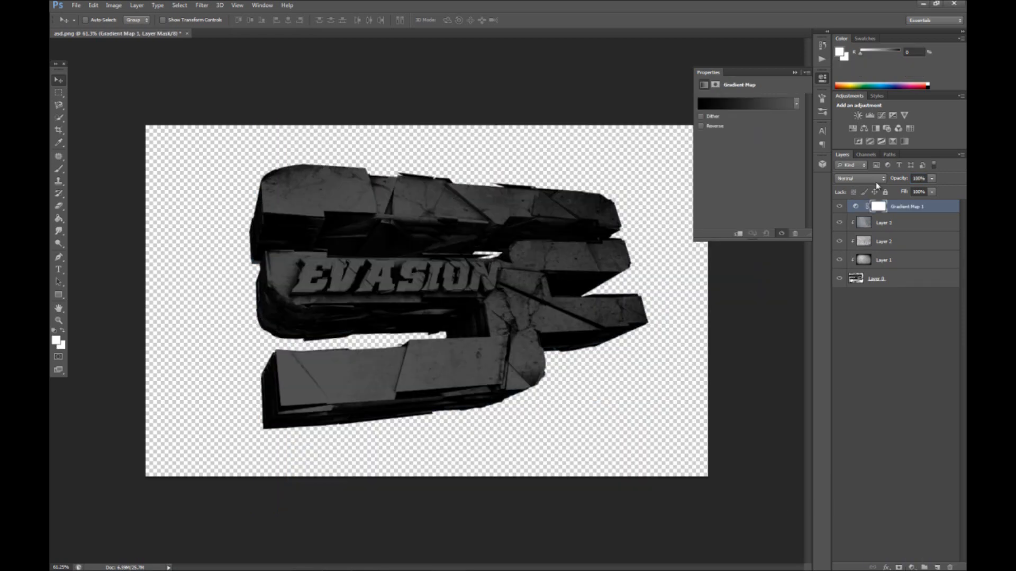
pyautogui.keyDown('alt'); pyautogui.click(883, 216); pyautogui.keyUp('alt')
pyautogui.click(796, 104)
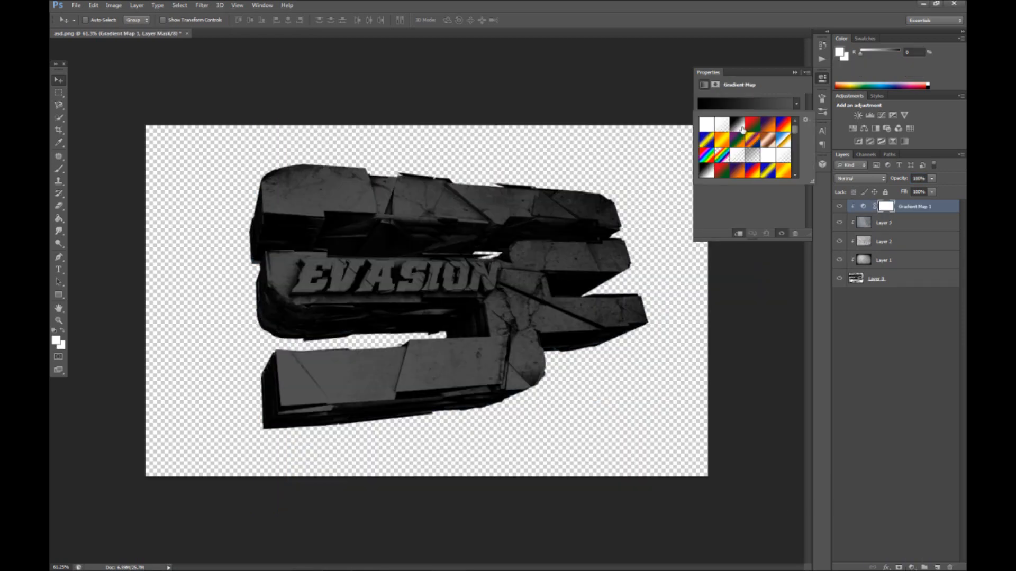
pyautogui.click(730, 119)
# Step: Set the Gradient Map layer to Overlay blending with 25% opacity
pyautogui.click(860, 178)
pyautogui.click(884, 247)
pyautogui.click(918, 178)
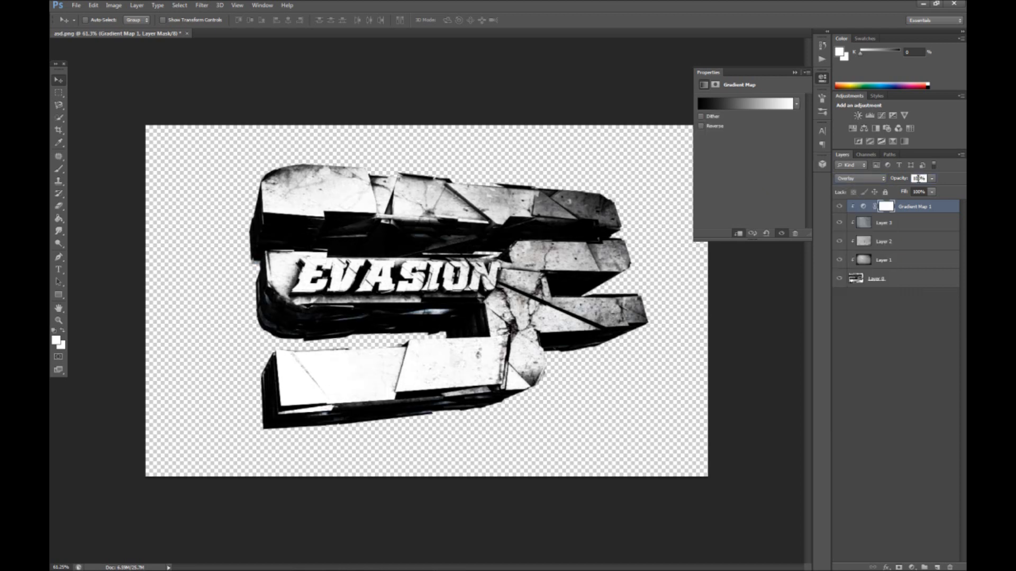
pyautogui.write('25')
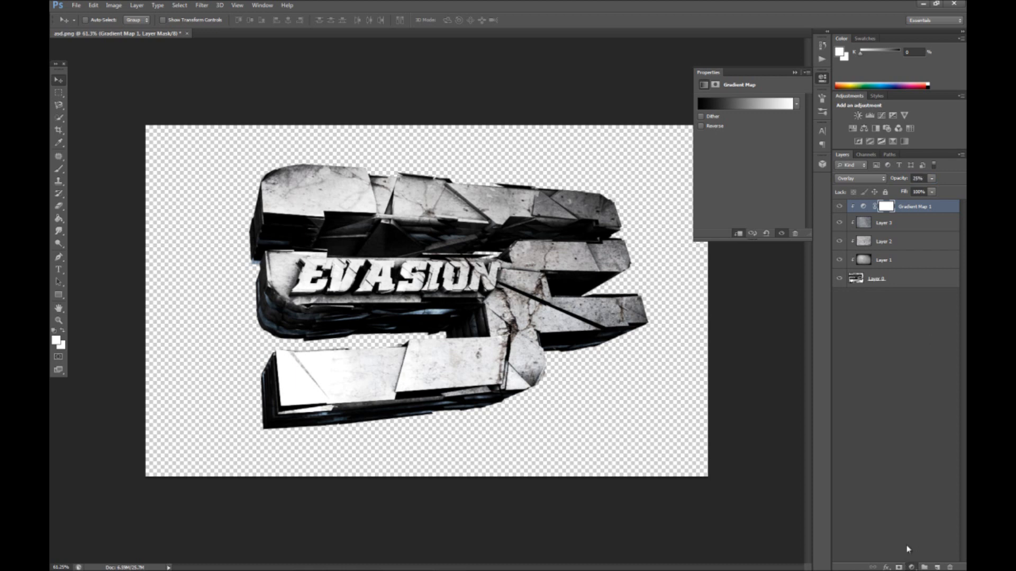
# Step: Add a Curves adjustment above the Gradient Map with one point in the shadows and one in the highlights, making only slight tonal changes
pyautogui.click(911, 567)
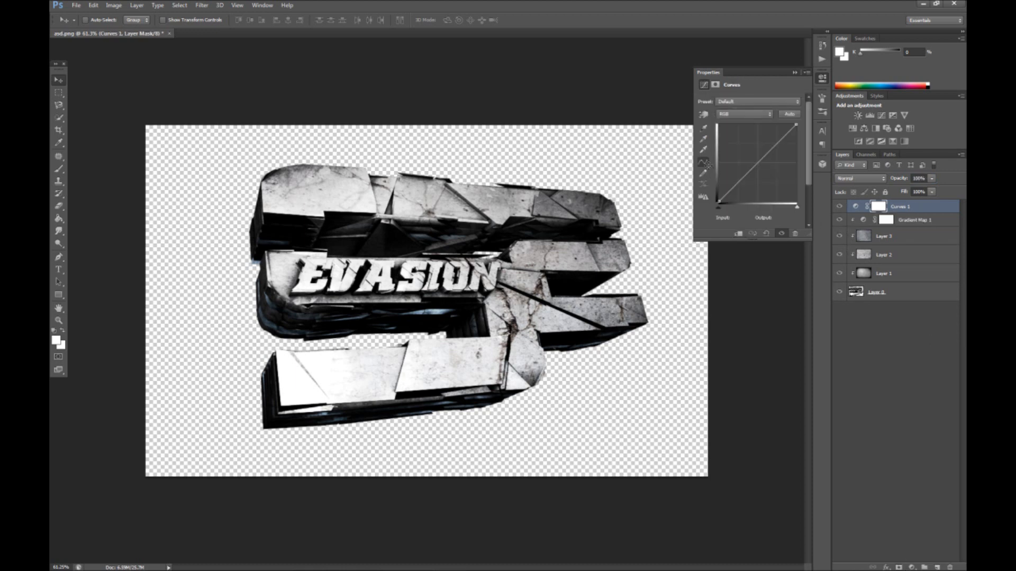
pyautogui.click(730, 190)
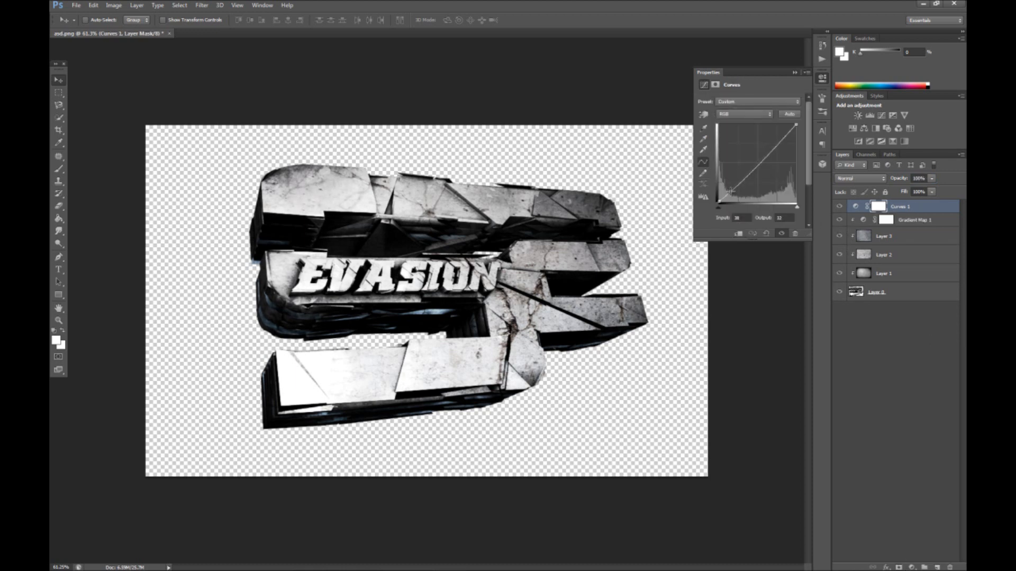
pyautogui.click(780, 139)
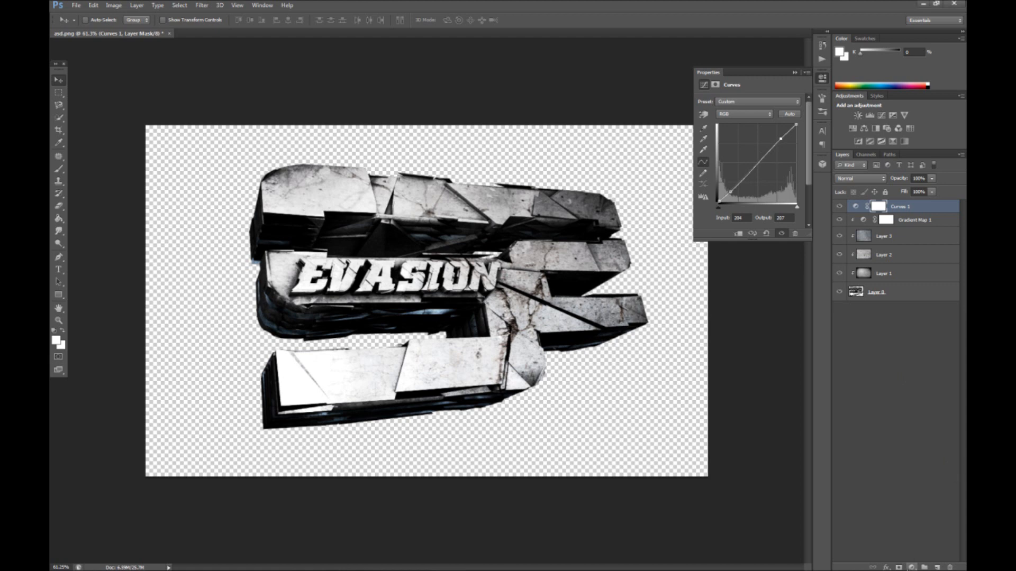
# Step: Add a Brightness/Contrast adjustment with brightness -25 and contrast -2
pyautogui.click(912, 568)
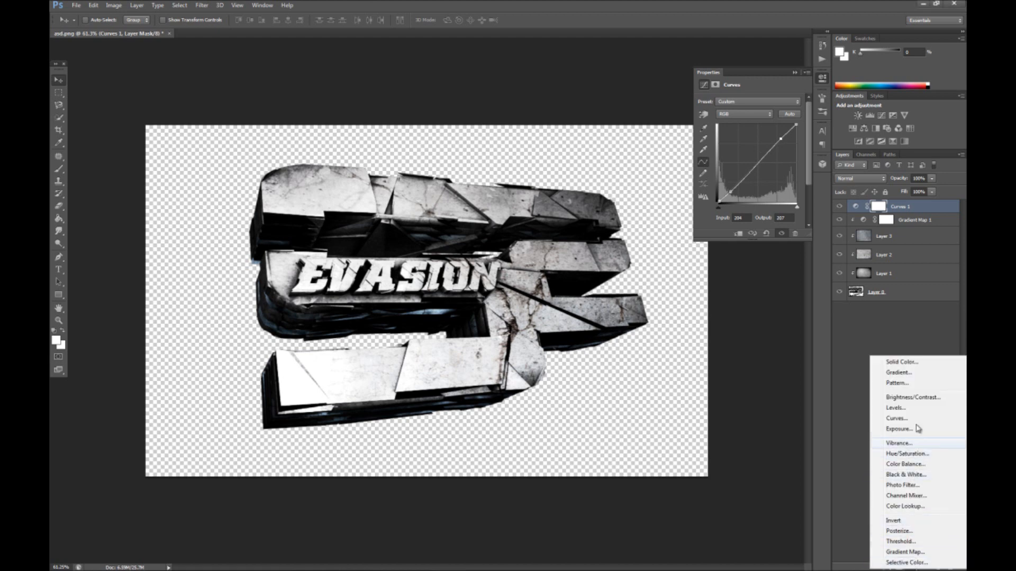
pyautogui.click(922, 397)
pyautogui.moveTo(750, 125); pyautogui.dragTo(747, 147)
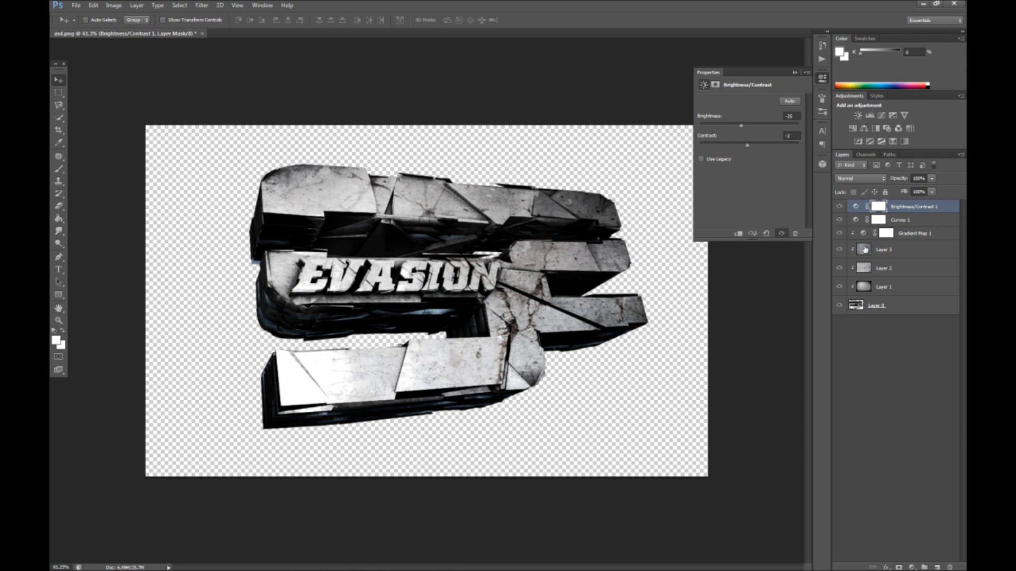
# Step: Clip the Curves and Brightness/Contrast adjustments to the logo layer
pyautogui.click(899, 221)
pyautogui.hotkey('ctrl', 'alt', 'g')
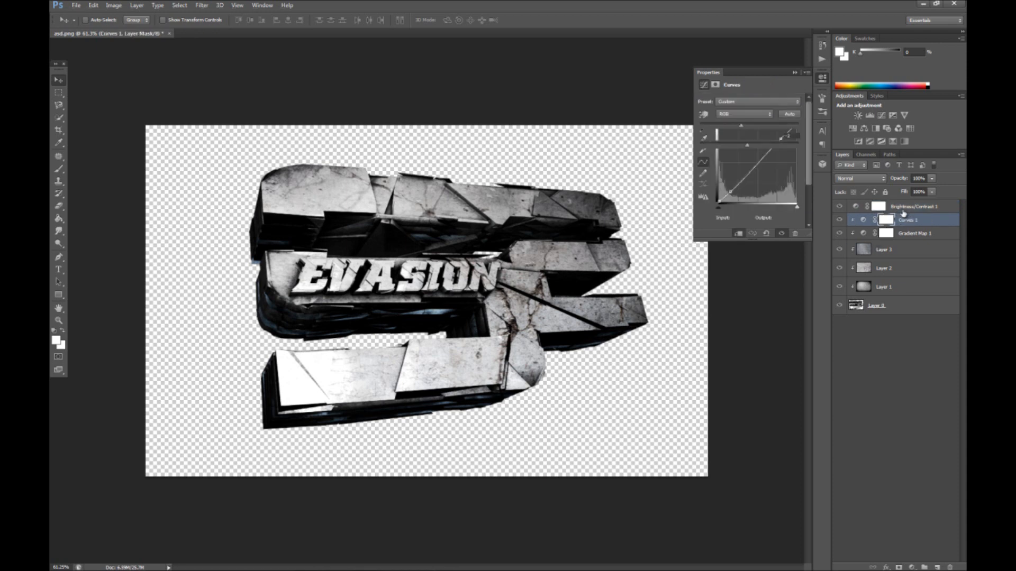
pyautogui.click(903, 211)
pyautogui.hotkey('ctrl', 'alt', 'g')
# Step: Add a Color Lookup adjustment, try the Bleach Bypass 3DLUT file, and clip the adjustment to the logo layer
pyautogui.click(911, 568)
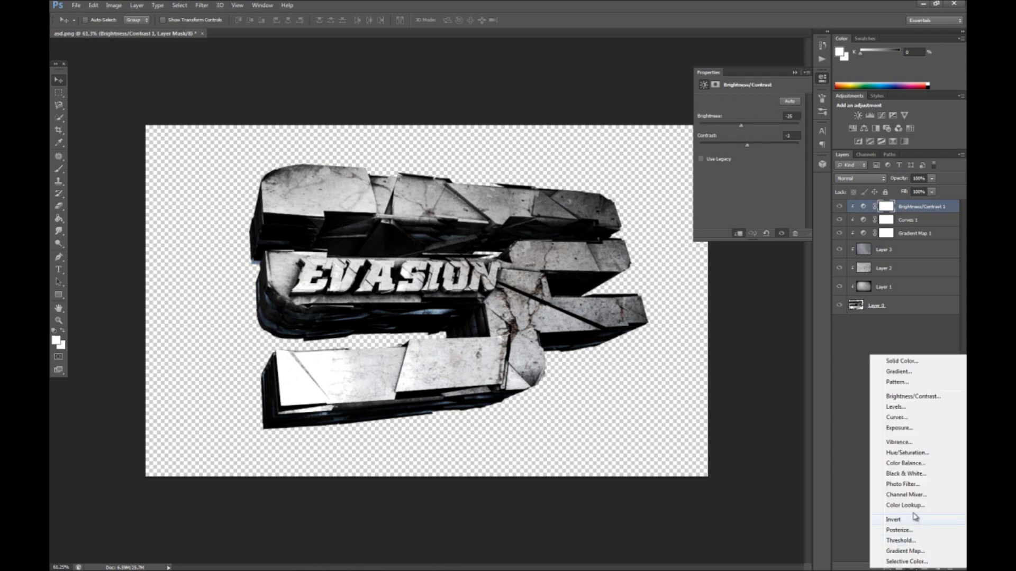
pyautogui.click(905, 506)
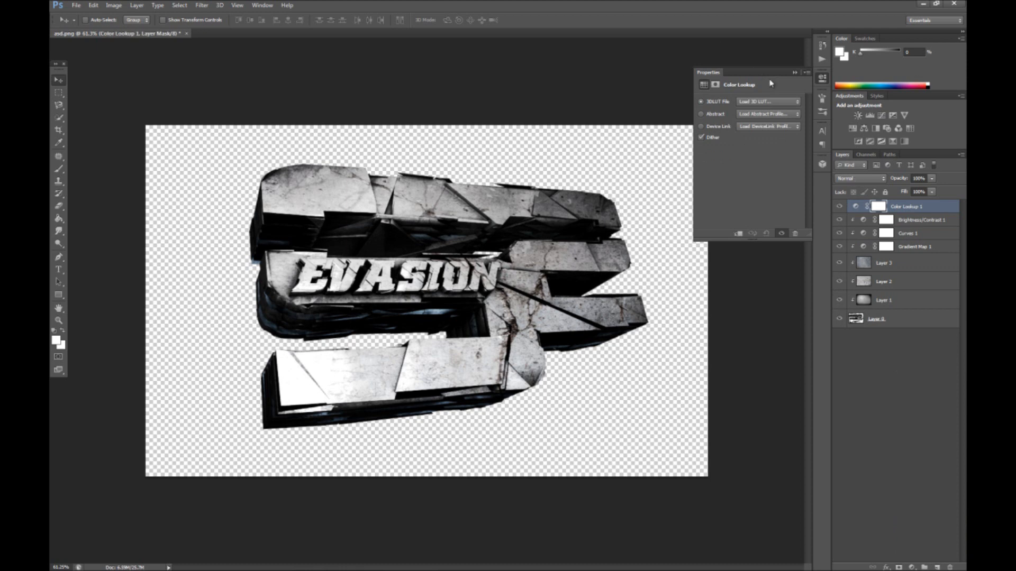
pyautogui.click(777, 101)
pyautogui.click(777, 101)
pyautogui.press('Down')
pyautogui.press('Down')
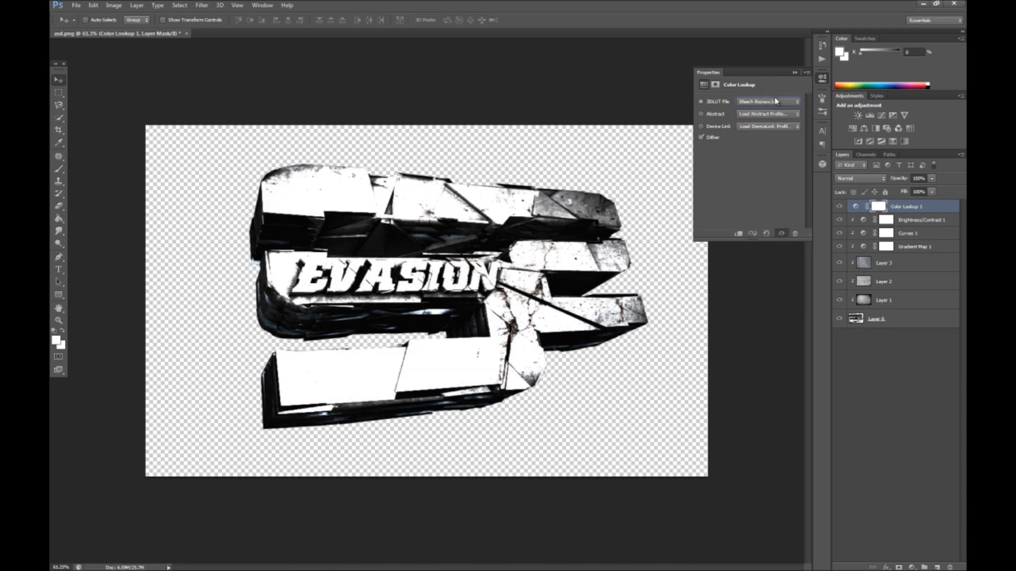
pyautogui.keyDown('alt'); pyautogui.click(904, 212); pyautogui.keyUp('alt')
# Step: Cycle through the Color Lookup's 3DLUT files and settle on FoggyNight.3DL
pyautogui.click(747, 105)
pyautogui.click(747, 108)
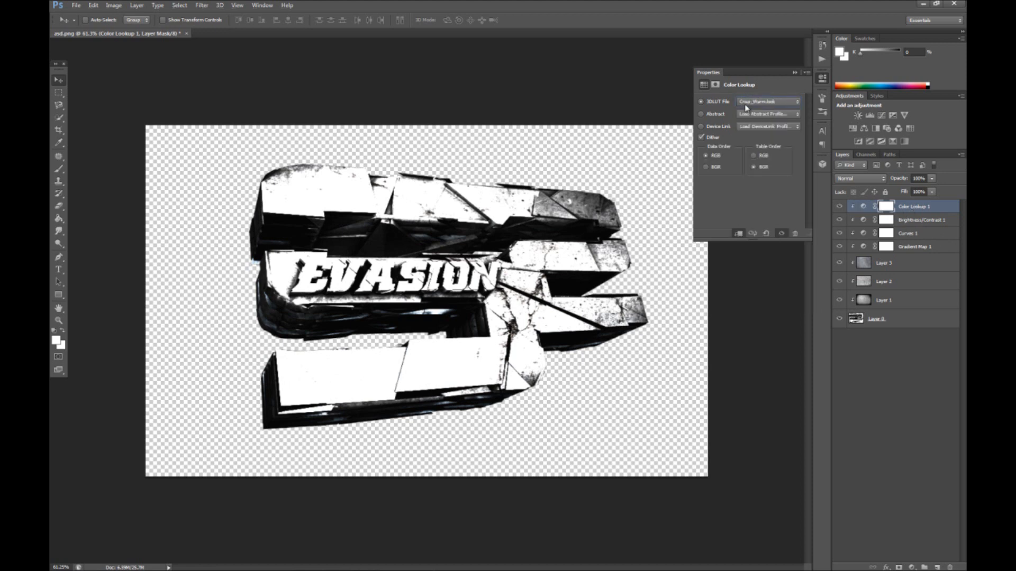
pyautogui.press('Down')
pyautogui.press('Down')
pyautogui.press('Down')
pyautogui.press('Down')
pyautogui.press('Down')
pyautogui.press('Down')
pyautogui.press('Down')
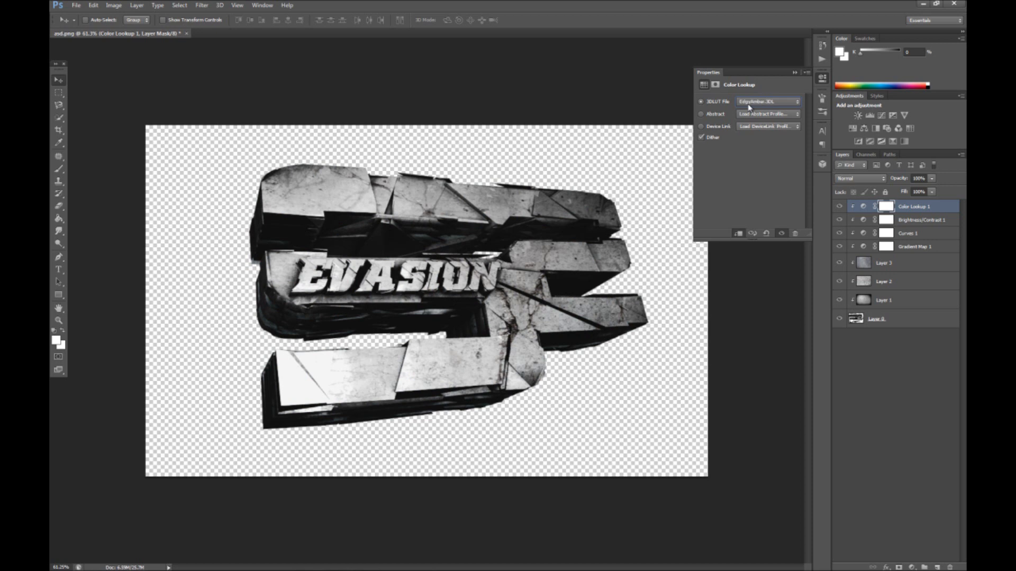
pyautogui.press('Down')
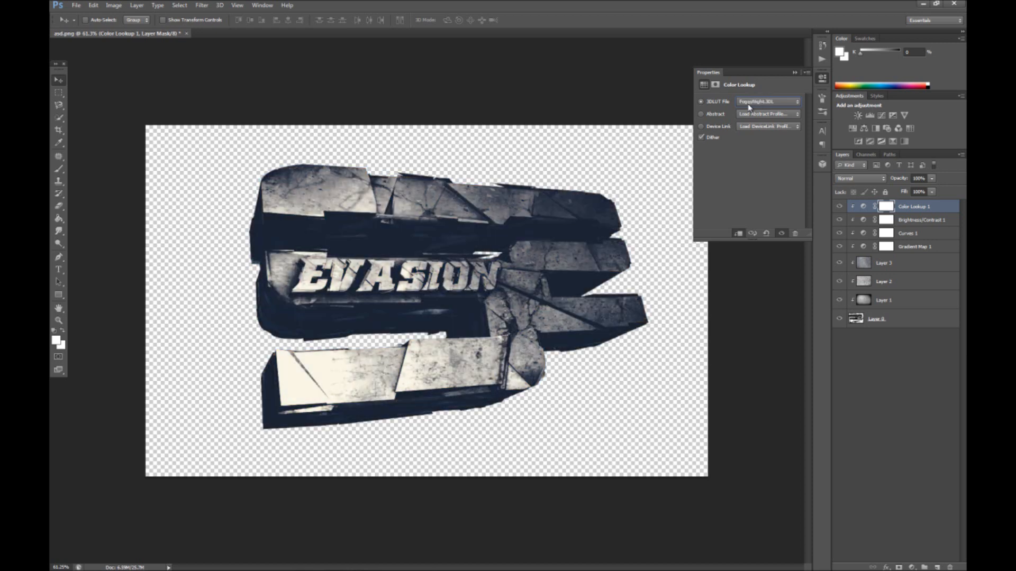
# Step: Lower the Color Lookup layer's opacity, trying several values
pyautogui.click(921, 179)
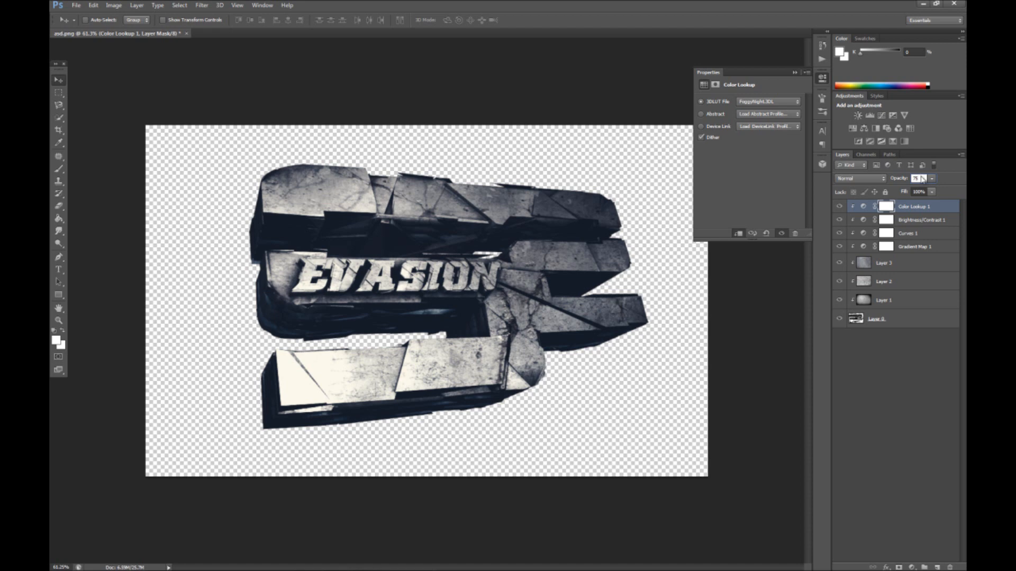
pyautogui.write('25')
pyautogui.write('45')
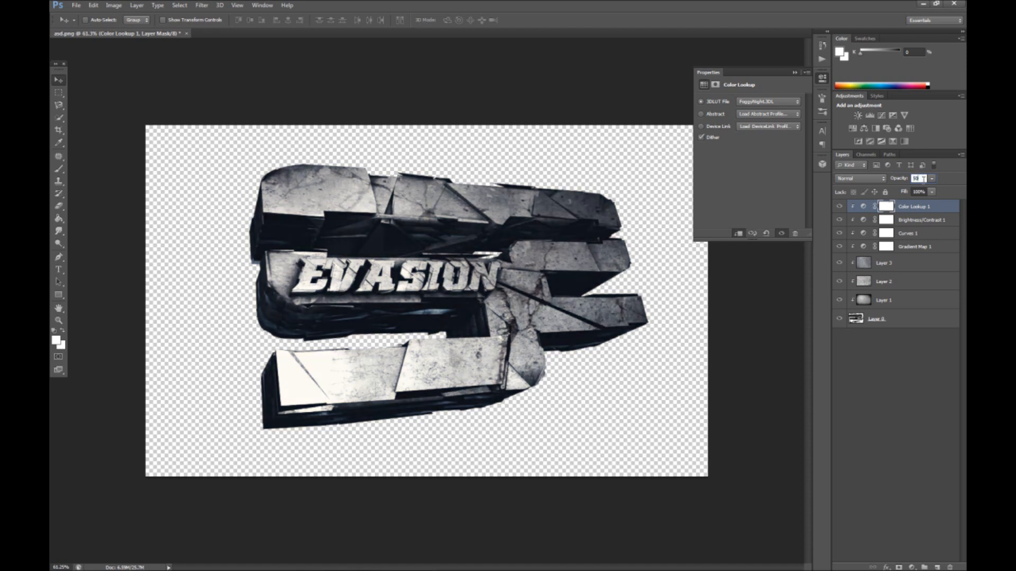
# Step: Add a drop shadow to the base logo layer with 10% opacity and a 2 px distance
pyautogui.click(911, 318)
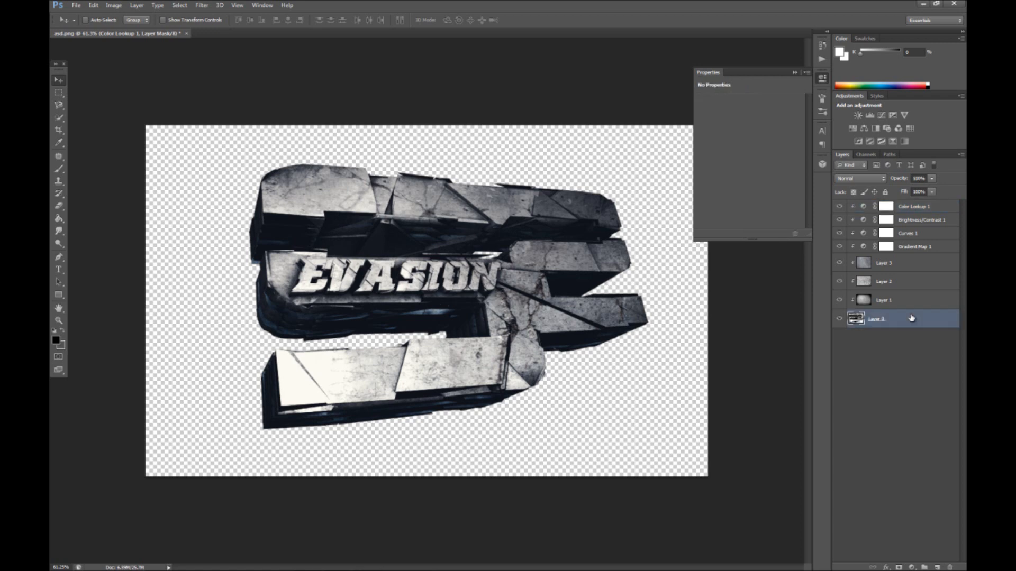
pyautogui.doubleClick(912, 318)
pyautogui.click(153, 414)
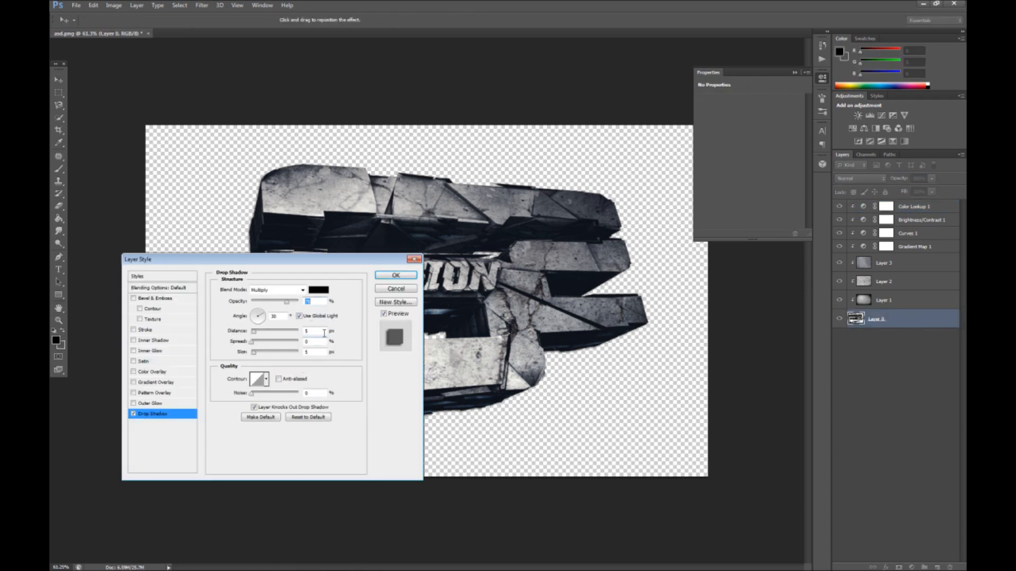
pyautogui.press('BackSpace')
pyautogui.write('10')
pyautogui.click(316, 331)
pyautogui.press('BackSpace')
pyautogui.write('2')
# Step: Add an outer glow in near-white to the logo layer and set its opacity to 30%
pyautogui.click(135, 404)
pyautogui.click(157, 405)
pyautogui.click(242, 324)
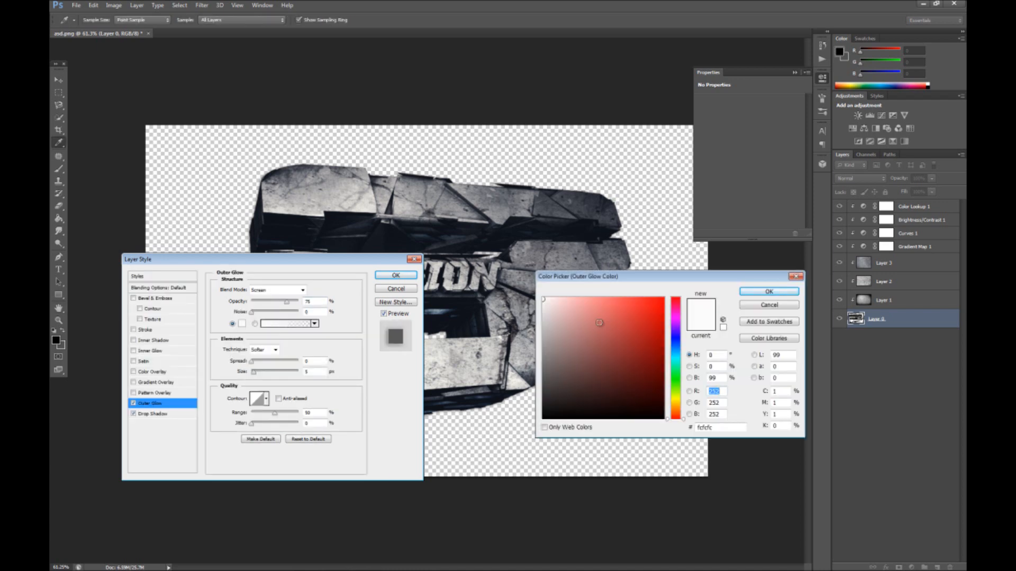
pyautogui.press('Return')
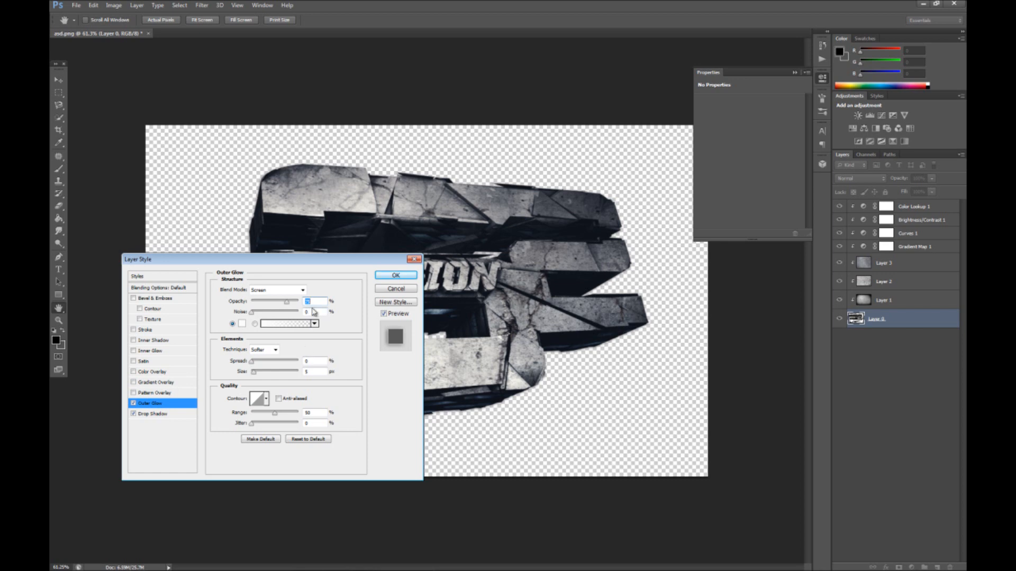
pyautogui.write('30')
# Step: Add an inner Bevel & Emboss with 25% highlight and shadow opacities, adjust its size, and apply the layer styles
pyautogui.click(139, 302)
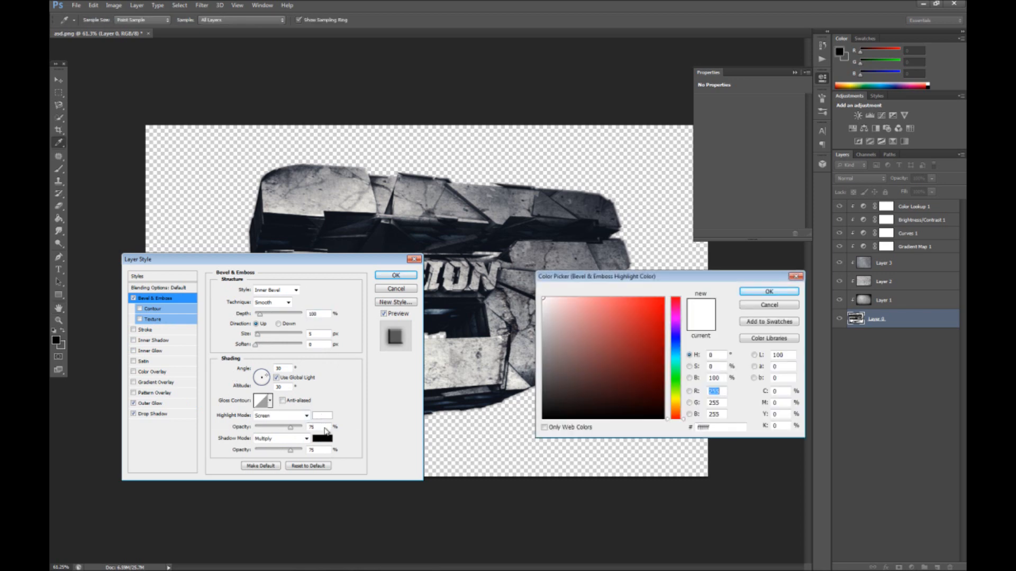
pyautogui.click(764, 306)
pyautogui.moveTo(321, 428); pyautogui.dragTo(327, 450)
pyautogui.write('2525')
pyautogui.moveTo(323, 335); pyautogui.dragTo(302, 335)
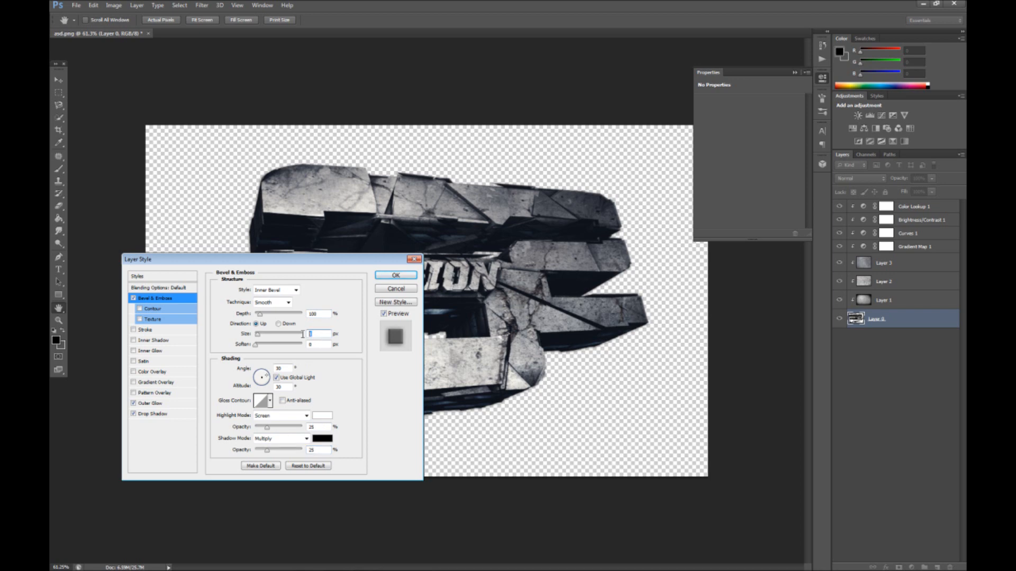
pyautogui.press('Return')
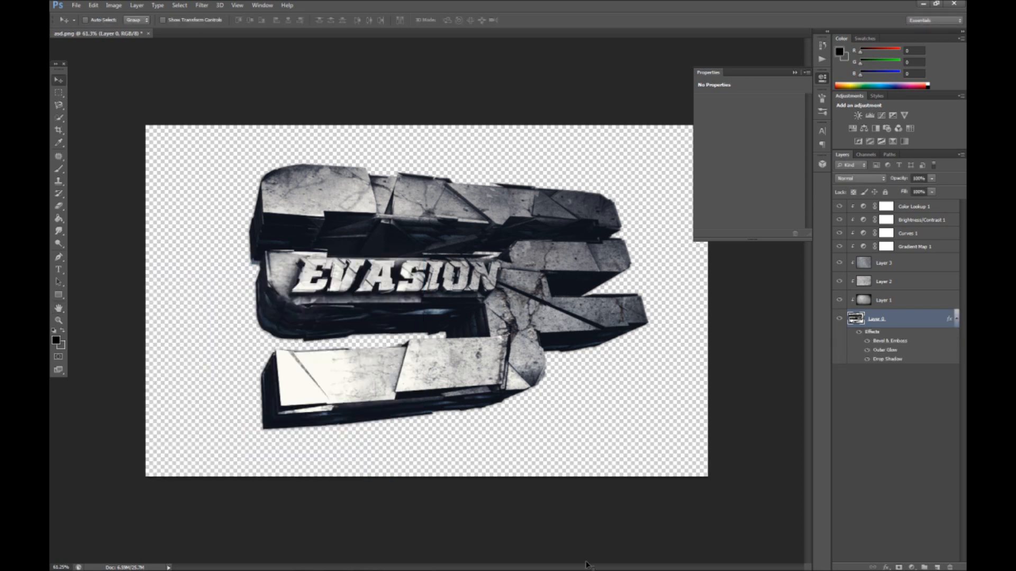
pyautogui.click(201, 5)
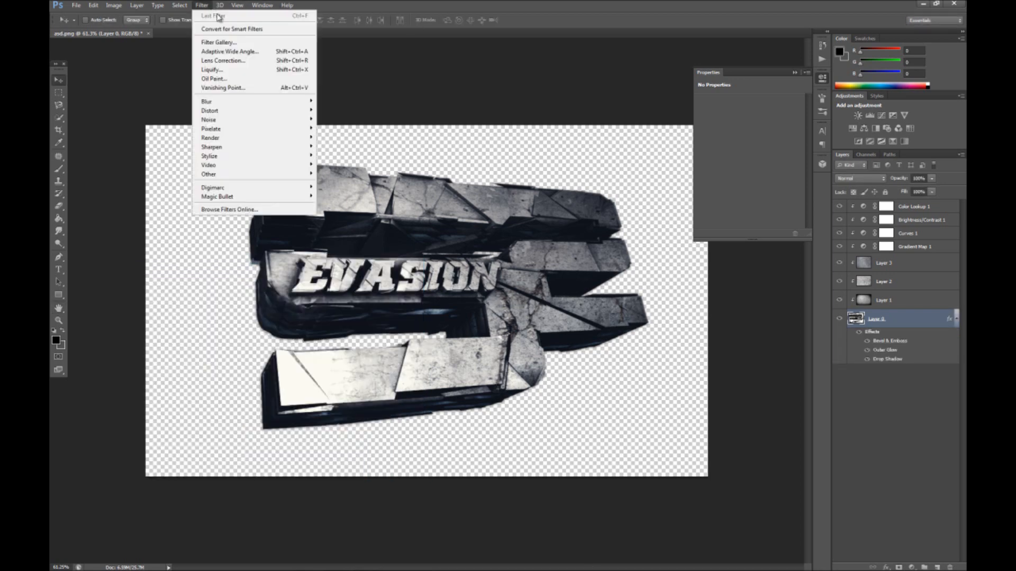
pyautogui.click(891, 323)
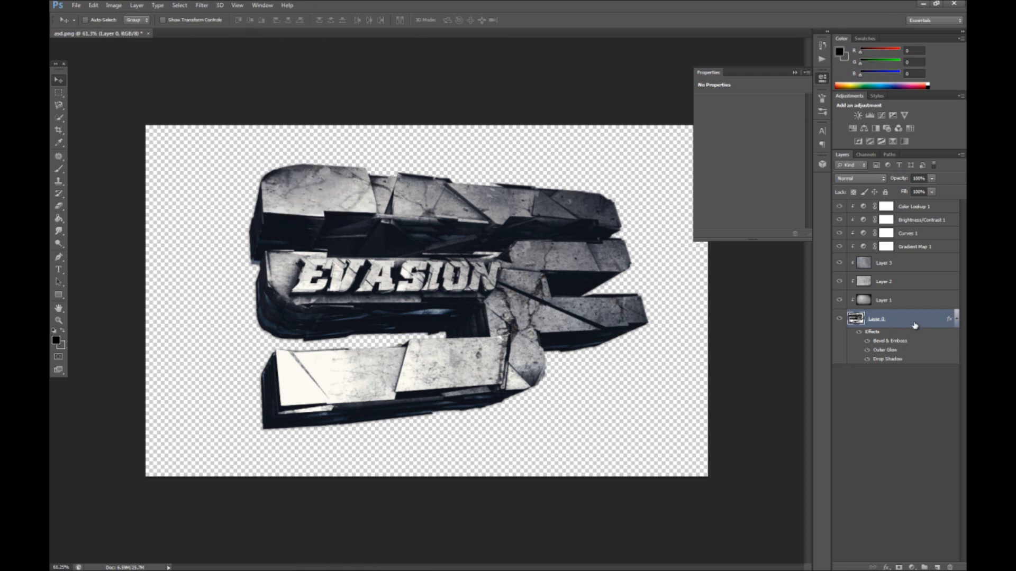
# Step: Merge the logo layer and all its clipped texture and adjustment layers into a single layer
pyautogui.keyDown('alt'); pyautogui.moveTo(915, 323); pyautogui.dragTo(909, 206); pyautogui.keyUp('alt')
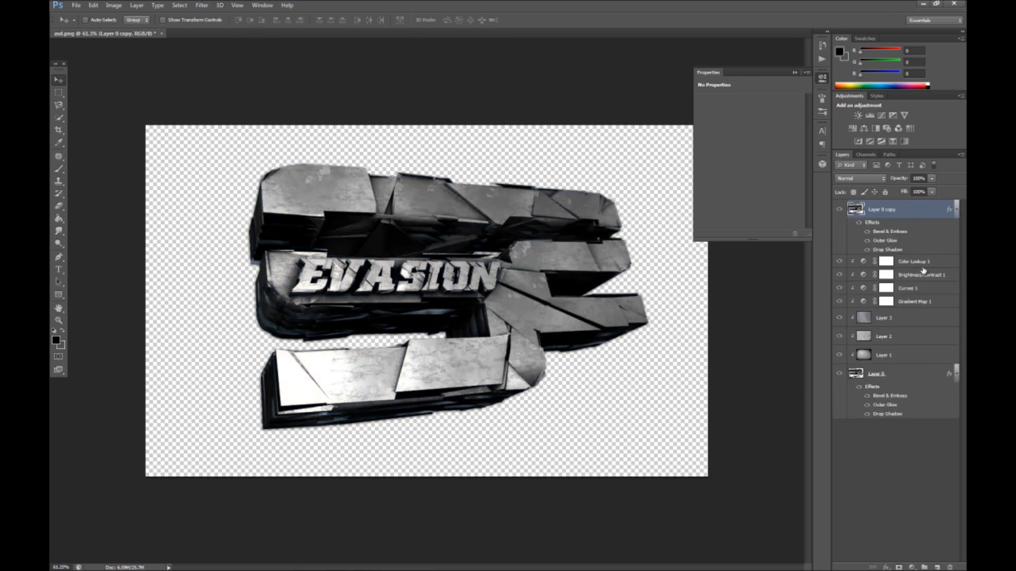
pyautogui.hotkey('ctrl', 'z')
pyautogui.keyDown('shift'); pyautogui.click(915, 208); pyautogui.keyUp('shift')
pyautogui.rightClick(925, 246)
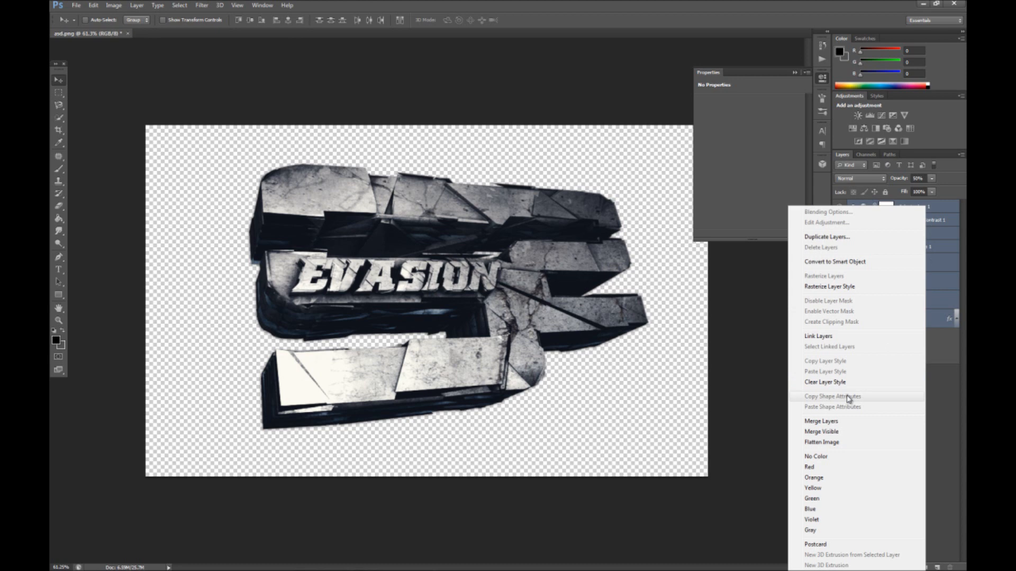
pyautogui.click(821, 421)
# Step: Duplicate the merged logo layer and apply a Medium-size Ripple filter with a raised amount to the copy
pyautogui.keyDown('alt'); pyautogui.moveTo(915, 212); pyautogui.dragTo(911, 200); pyautogui.keyUp('alt')
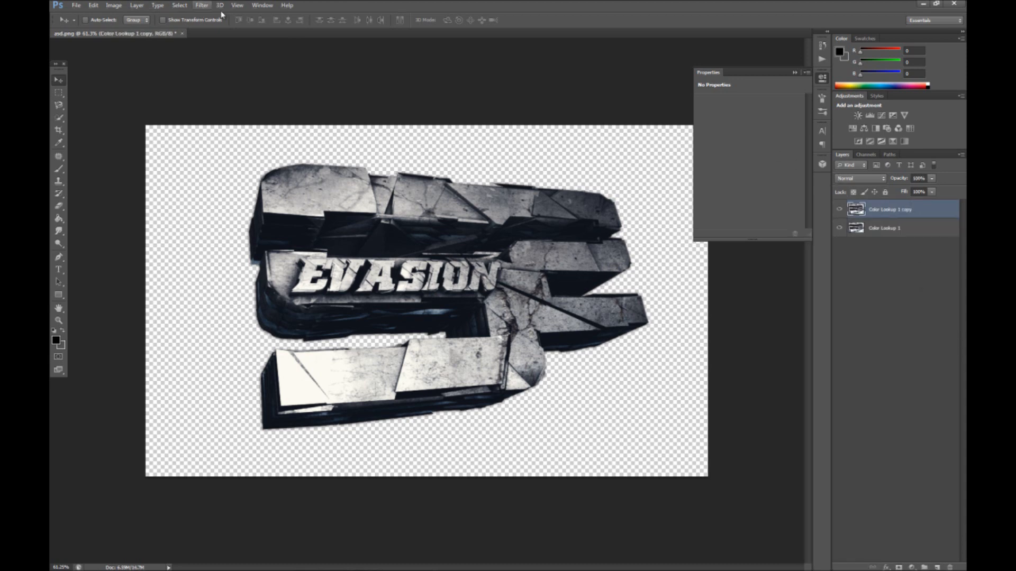
pyautogui.click(202, 5)
pyautogui.moveTo(215, 111)
pyautogui.click(145, 137)
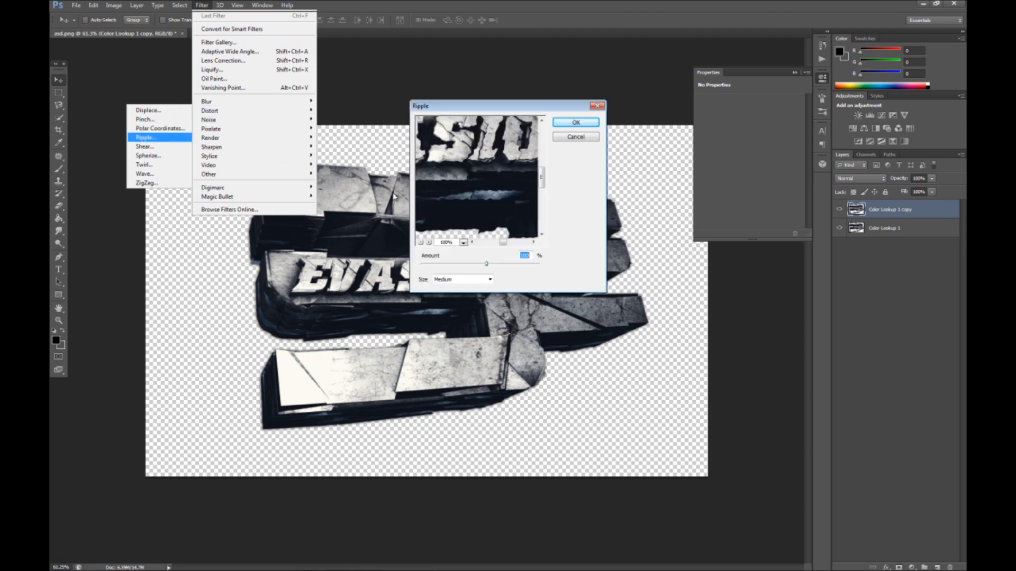
pyautogui.moveTo(487, 263); pyautogui.dragTo(493, 263)
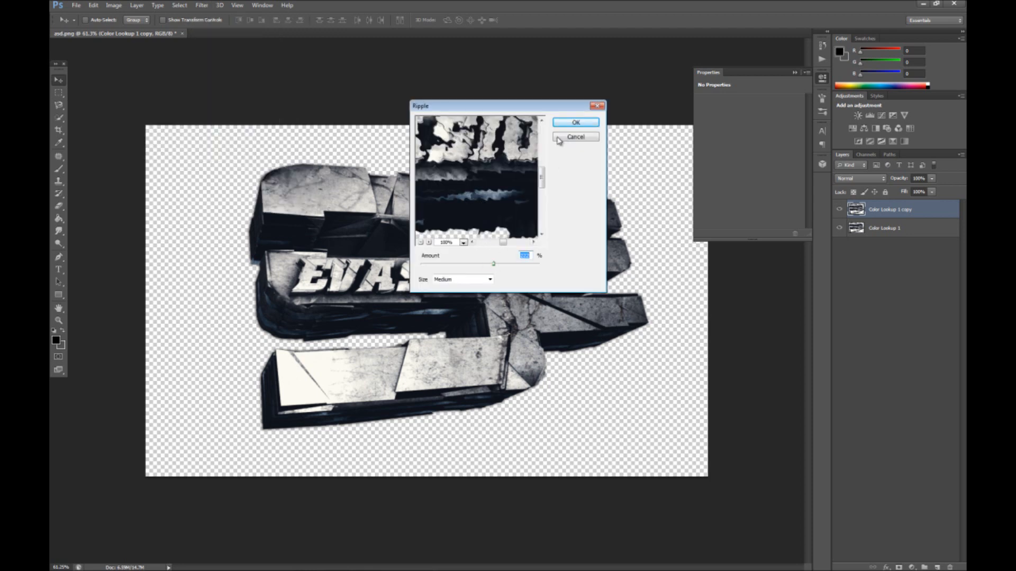
pyautogui.click(566, 124)
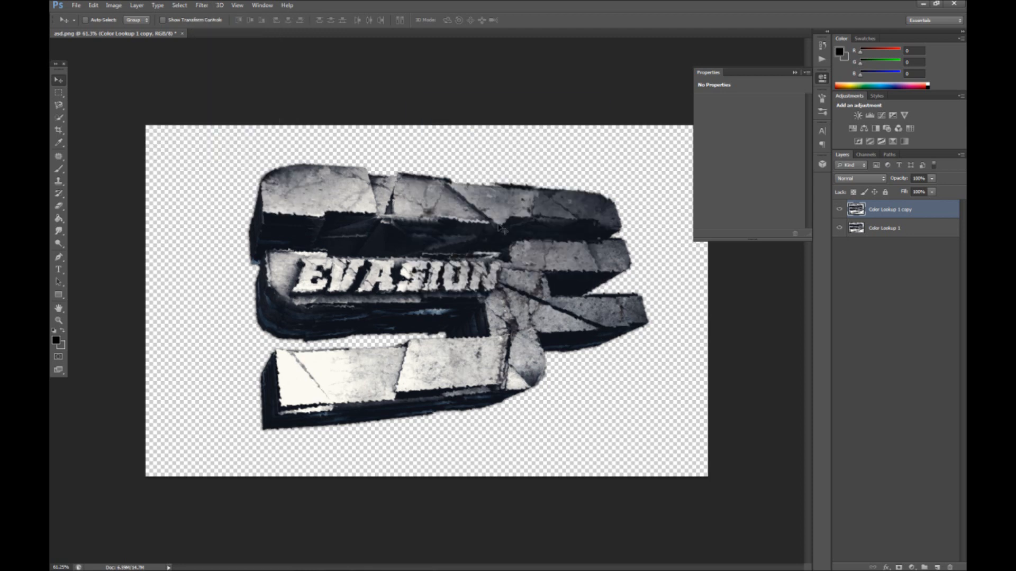
# Step: Erase most of the rippled copy with a large Eraser brush and merge it into the logo layer beneath
pyautogui.click(59, 205)
pyautogui.click(97, 20)
pyautogui.moveTo(220, 282)
pyautogui.mouseDown()
pyautogui.moveTo(626, 281)
pyautogui.moveTo(703, 293)
pyautogui.moveTo(379, 279)
pyautogui.moveTo(383, 236)
pyautogui.moveTo(461, 170)
pyautogui.moveTo(635, 227)
pyautogui.moveTo(662, 374)
pyautogui.moveTo(906, 375)
pyautogui.mouseUp()
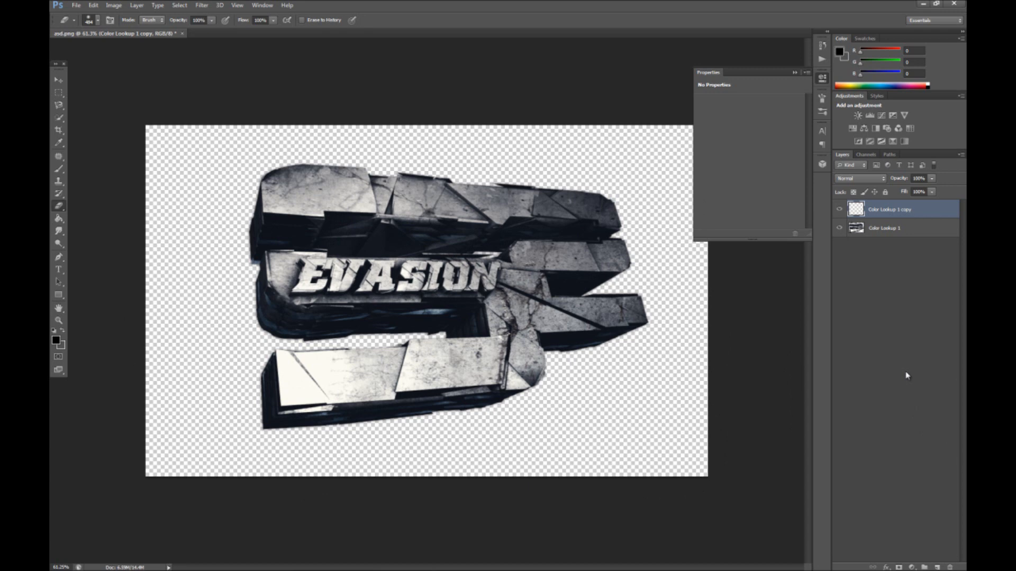
pyautogui.hotkey('ctrl', 'e')
pyautogui.hotkey('alt', 'Tab')
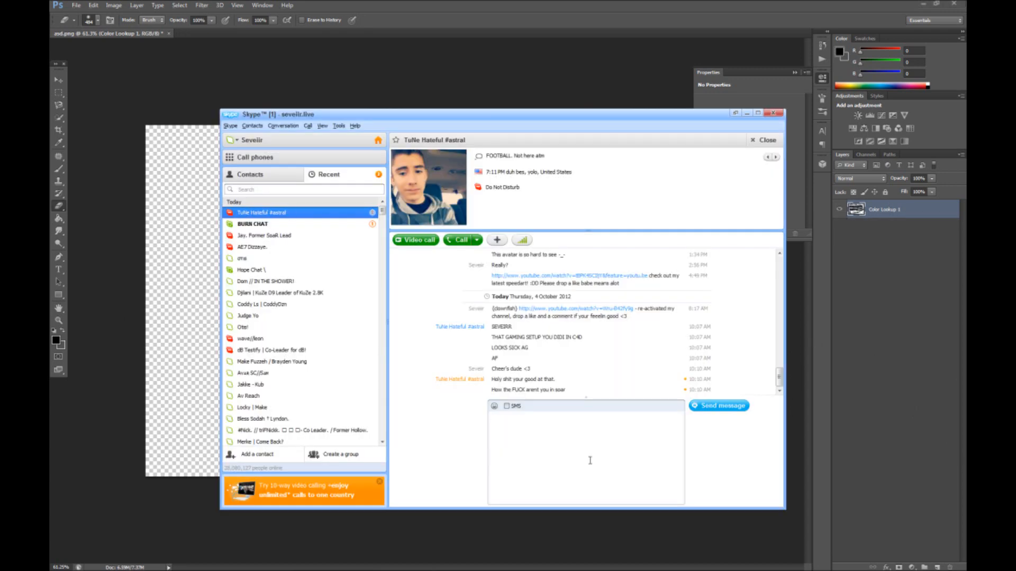
pyautogui.hotkey('alt', 'Tab')
# Step: Activate the Move tool
pyautogui.press('v')
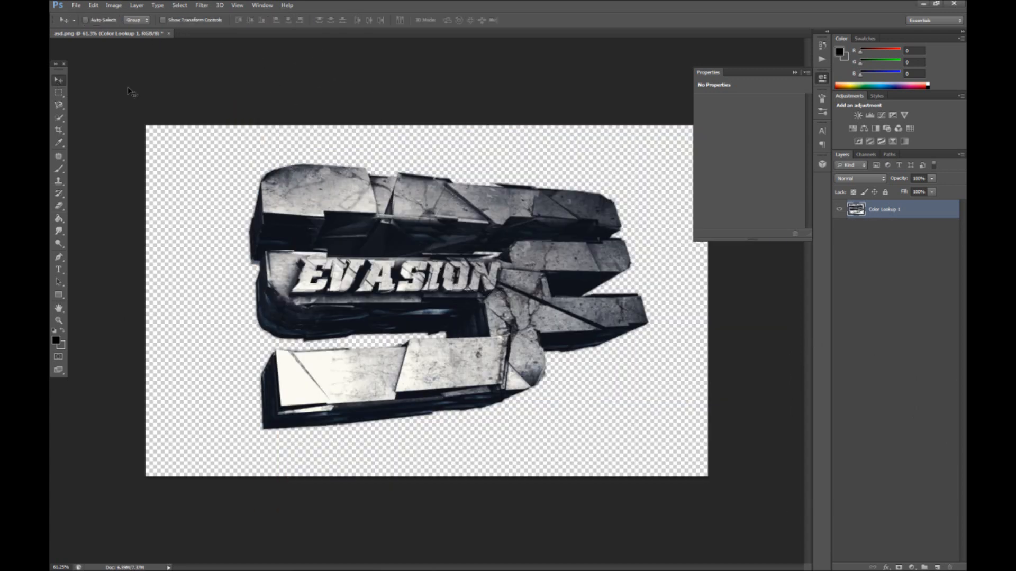